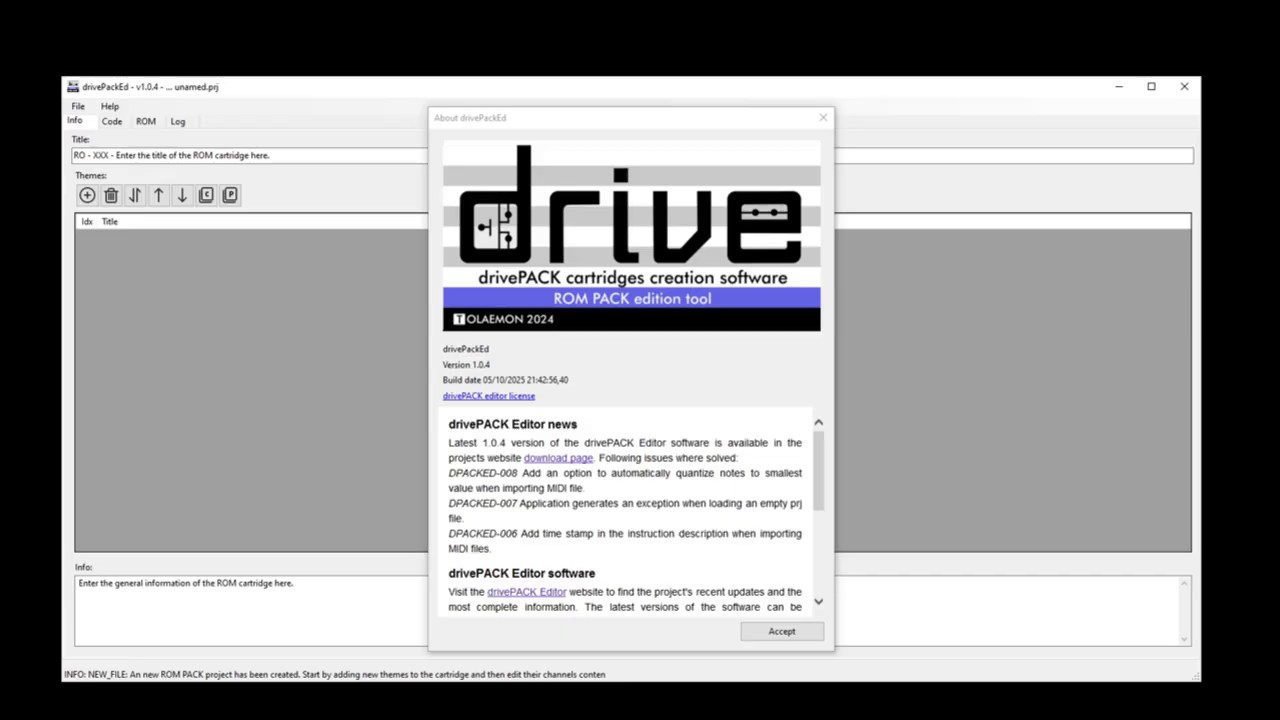
Step: Close the About window and load the ROM file RO-182B-Beatles2.drp into the project, overwriting its data
click(789, 631)
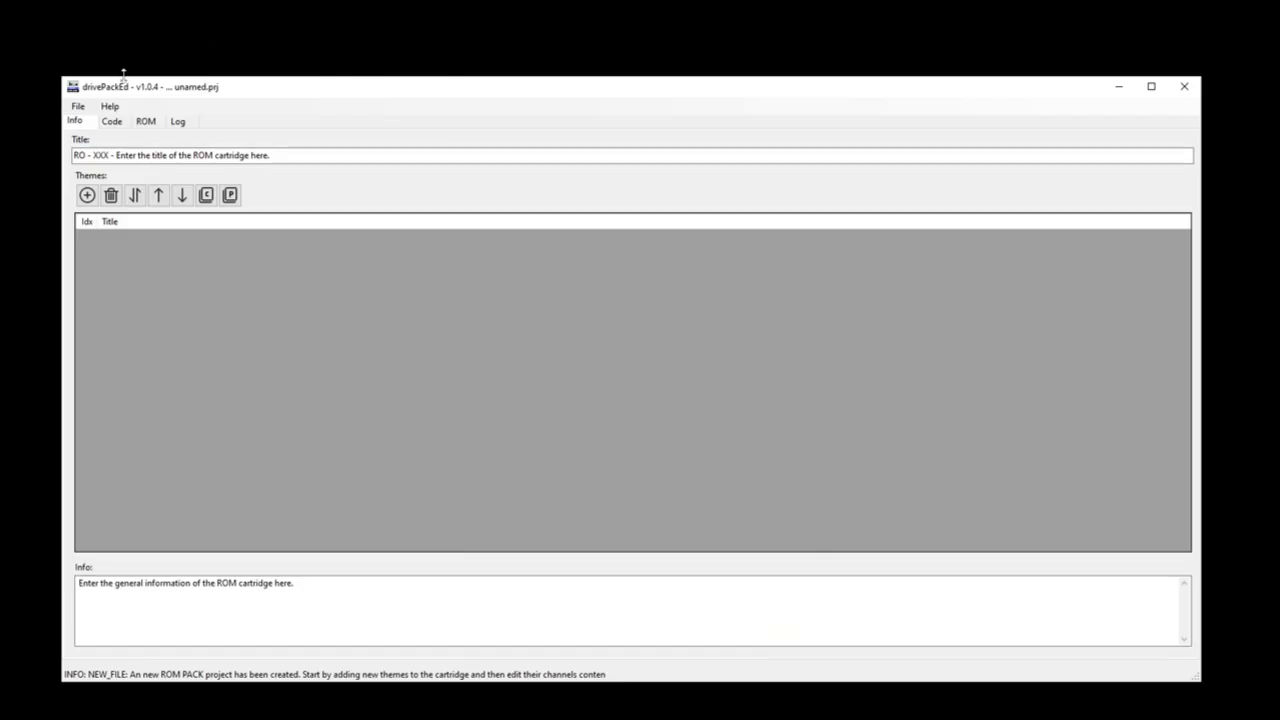
click(80, 108)
click(122, 195)
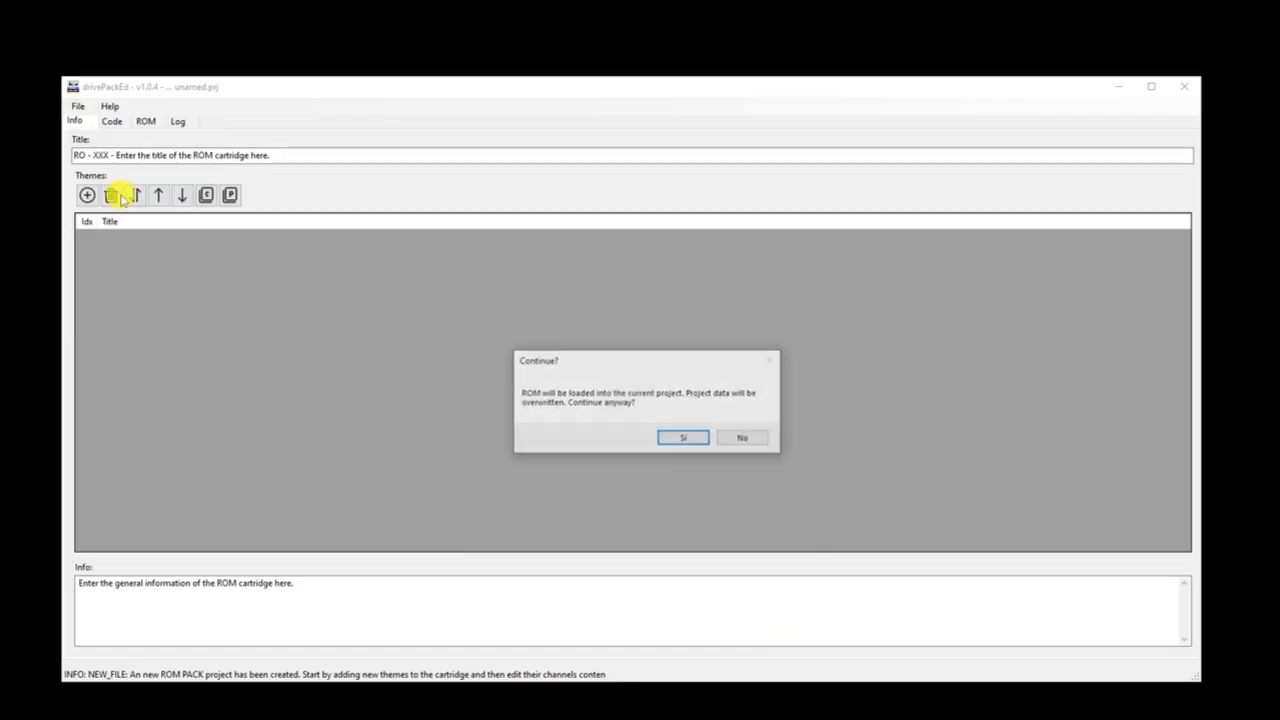
click(684, 437)
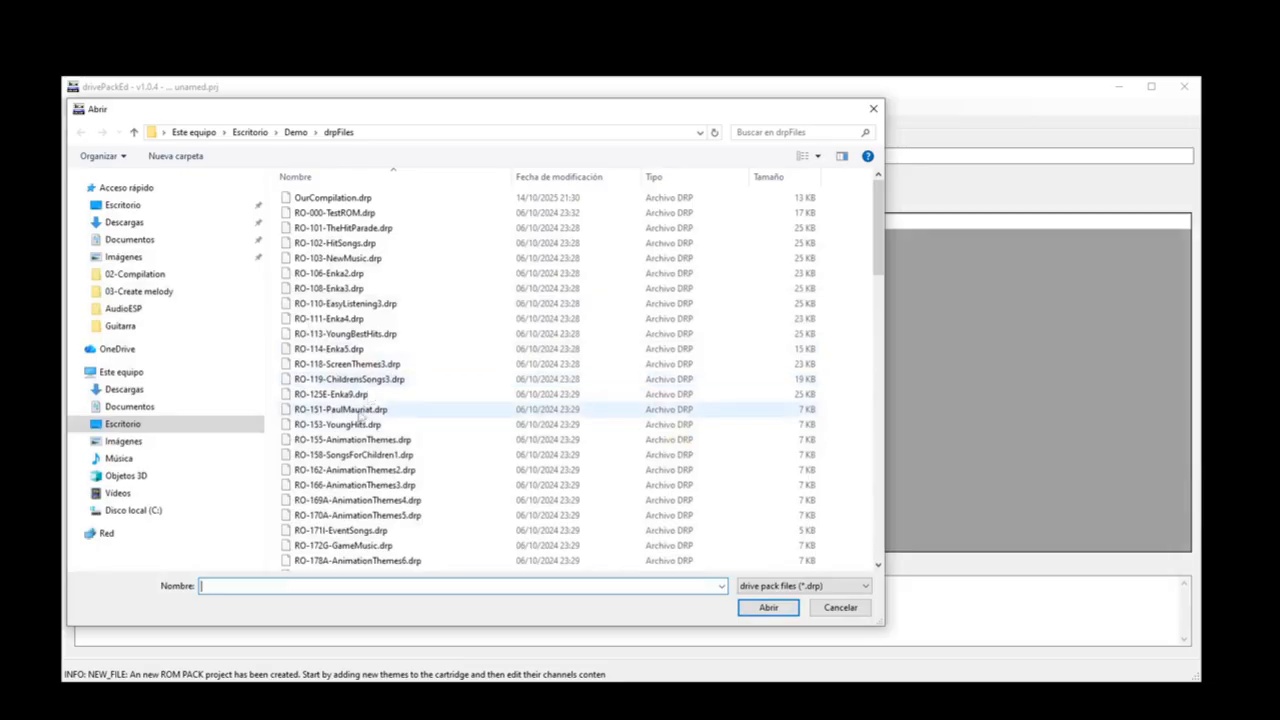
scroll(366, 414, down, 5)
double_click(347, 430)
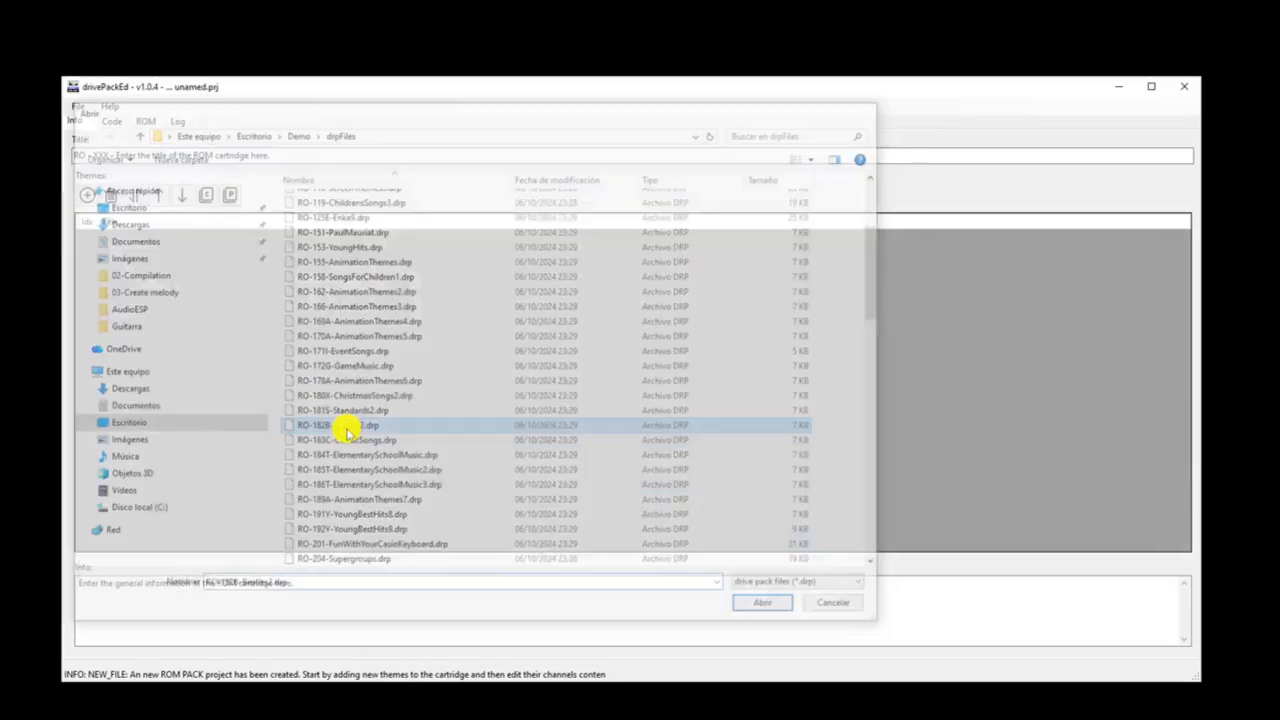
click(762, 445)
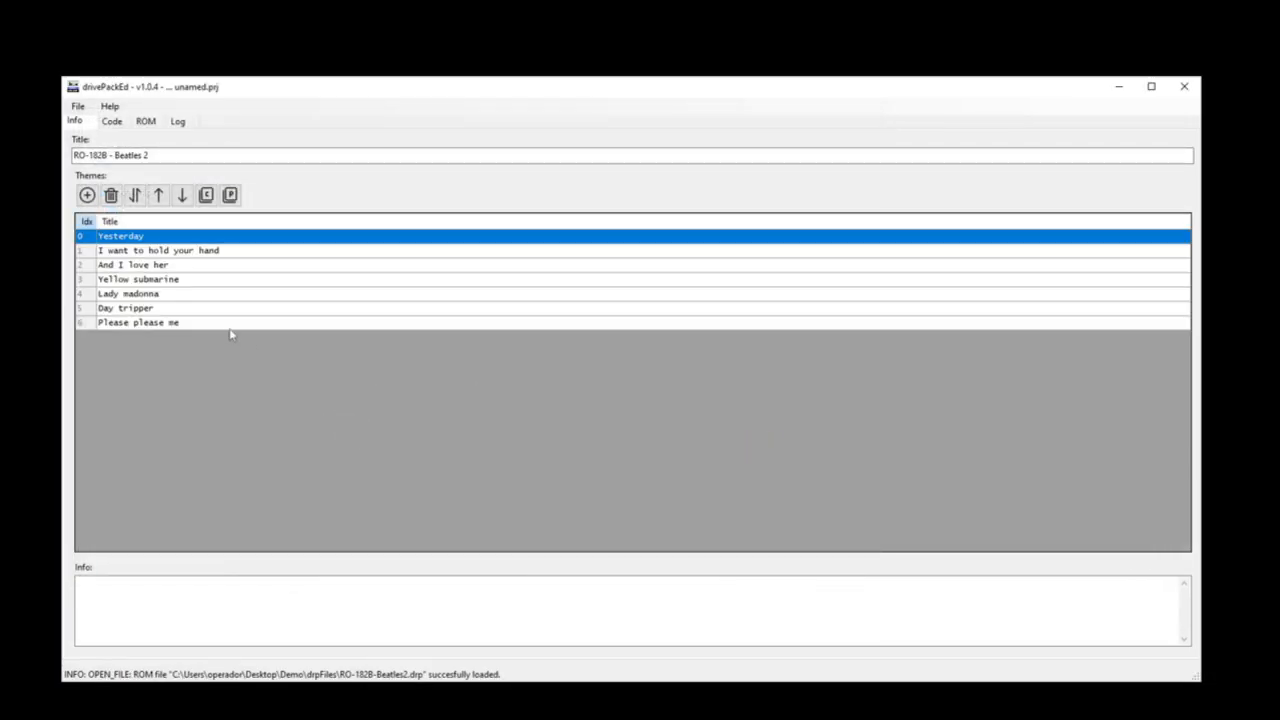
Step: Look over the loaded theme list and open the code of the theme "I want to hold your hand"
drag(170, 240, 160, 330)
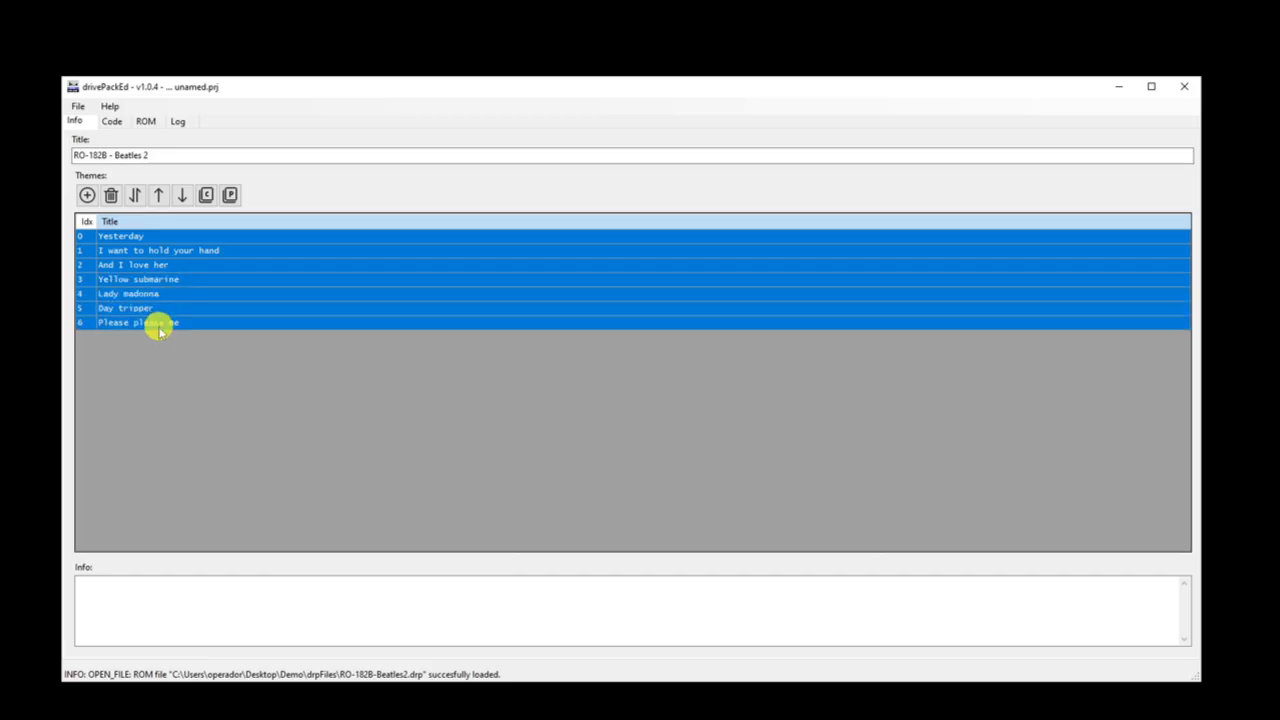
click(145, 251)
double_click(128, 251)
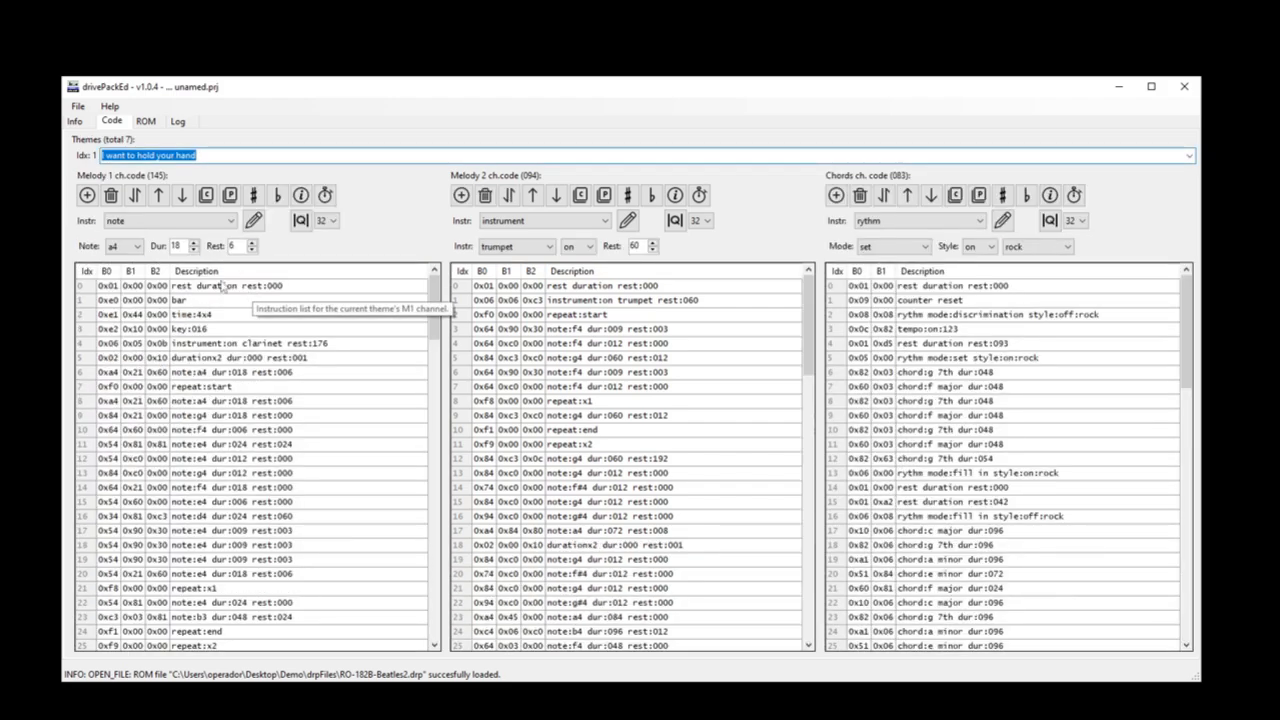
Step: Inspect the instruction lists of the Melody 1, Melody 2 and Chords channels
drag(253, 288, 286, 288)
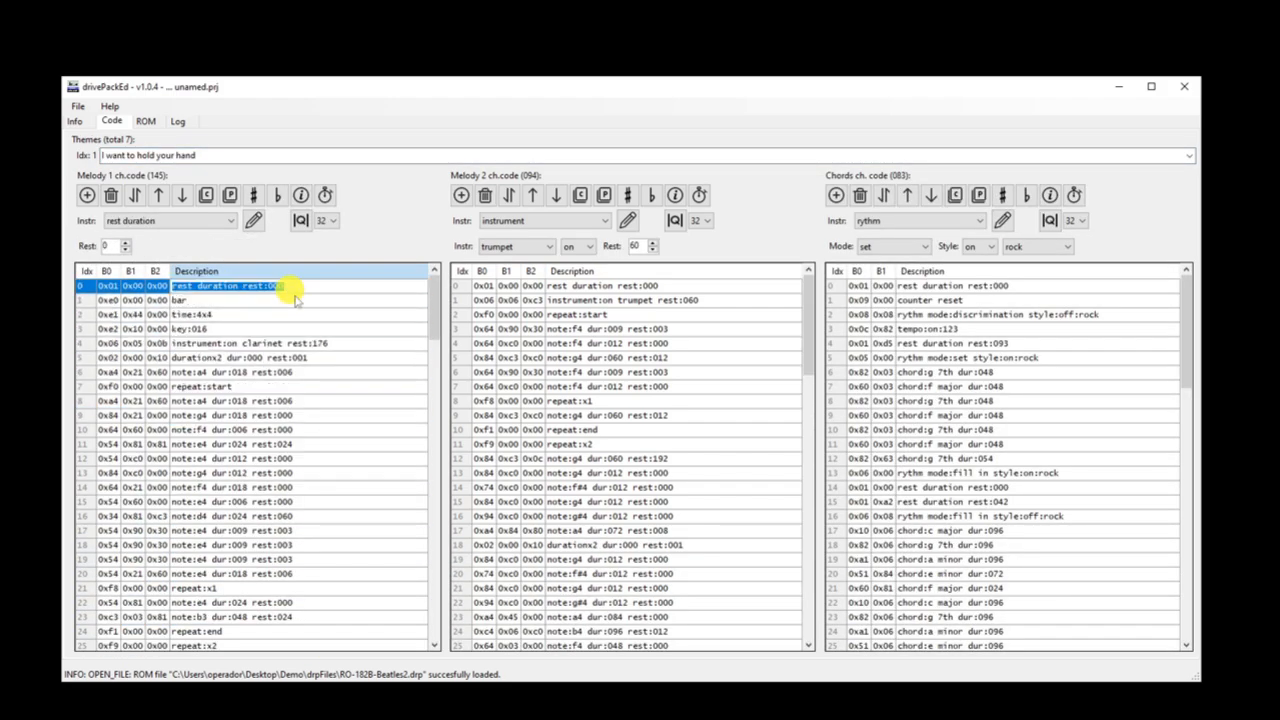
drag(560, 286, 640, 252)
mouse_move(1040, 290)
mouse_down()
mouse_move(1051, 686)
mouse_move(1066, 471)
mouse_move(1040, 288)
mouse_up()
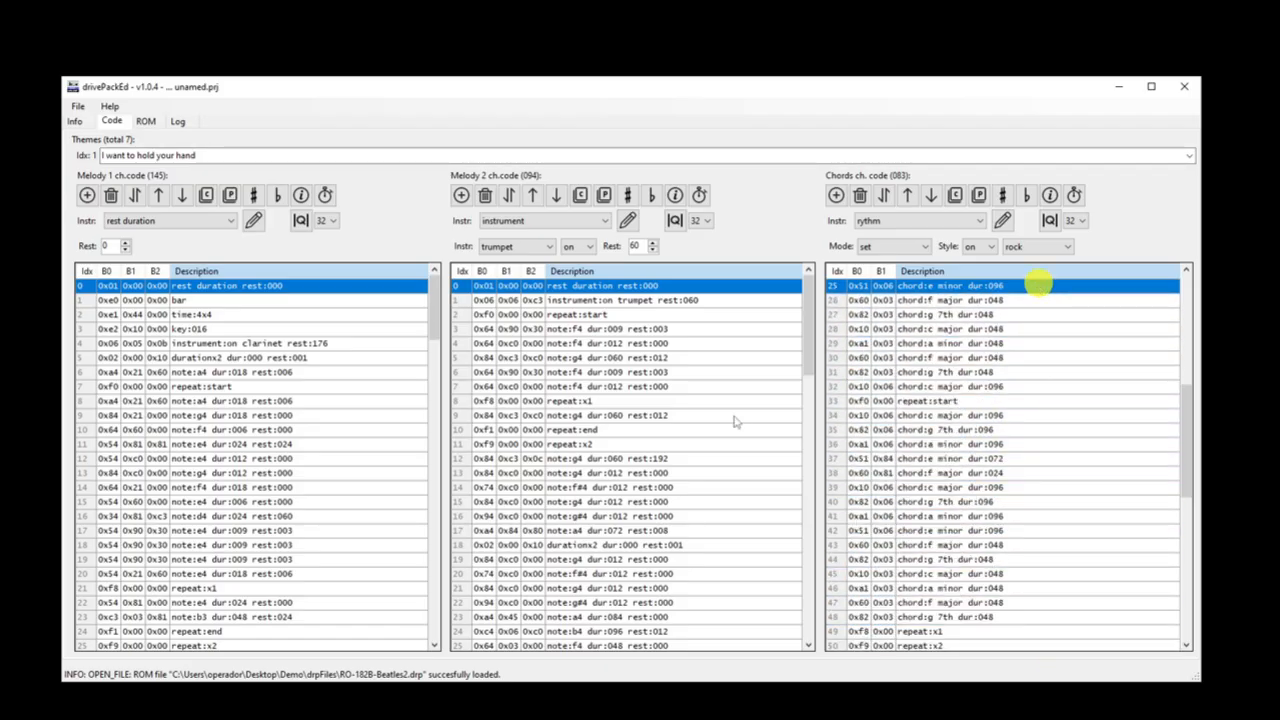
Step: Examine the notes, the opening setup instructions and the closing instructions of the Melody 1 channel
drag(270, 400, 337, 683)
drag(437, 500, 434, 272)
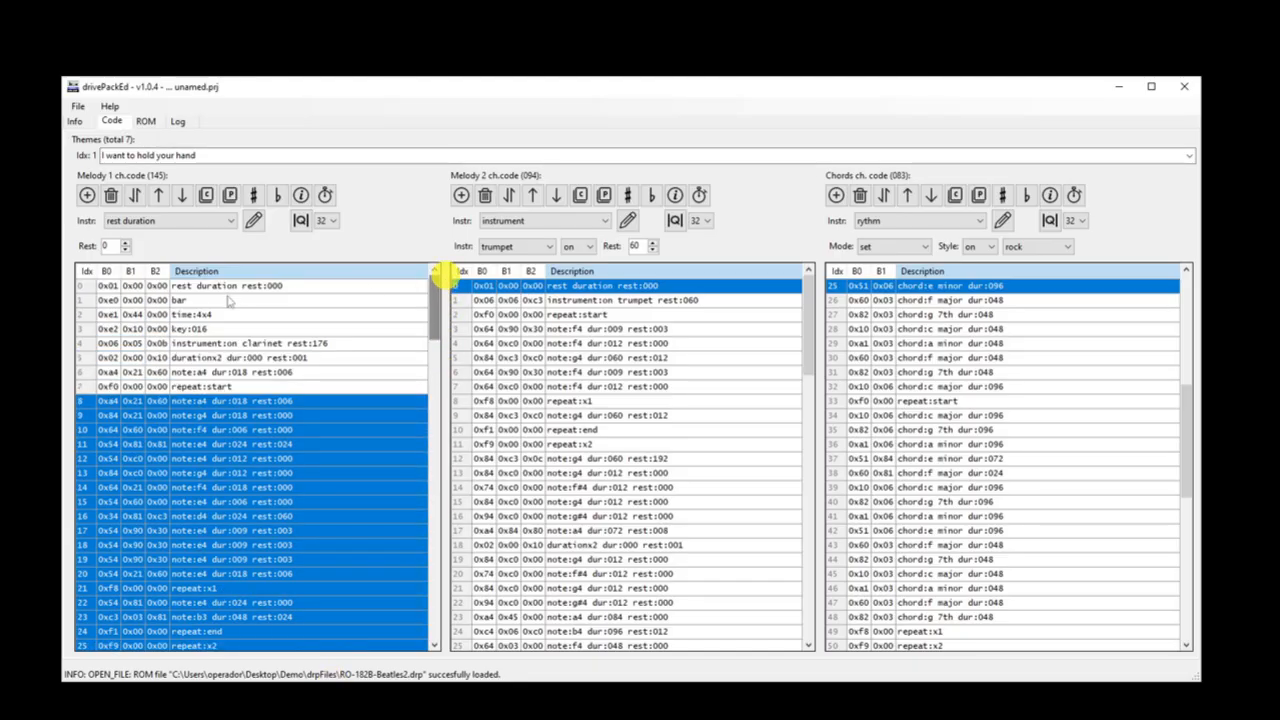
drag(234, 286, 222, 376)
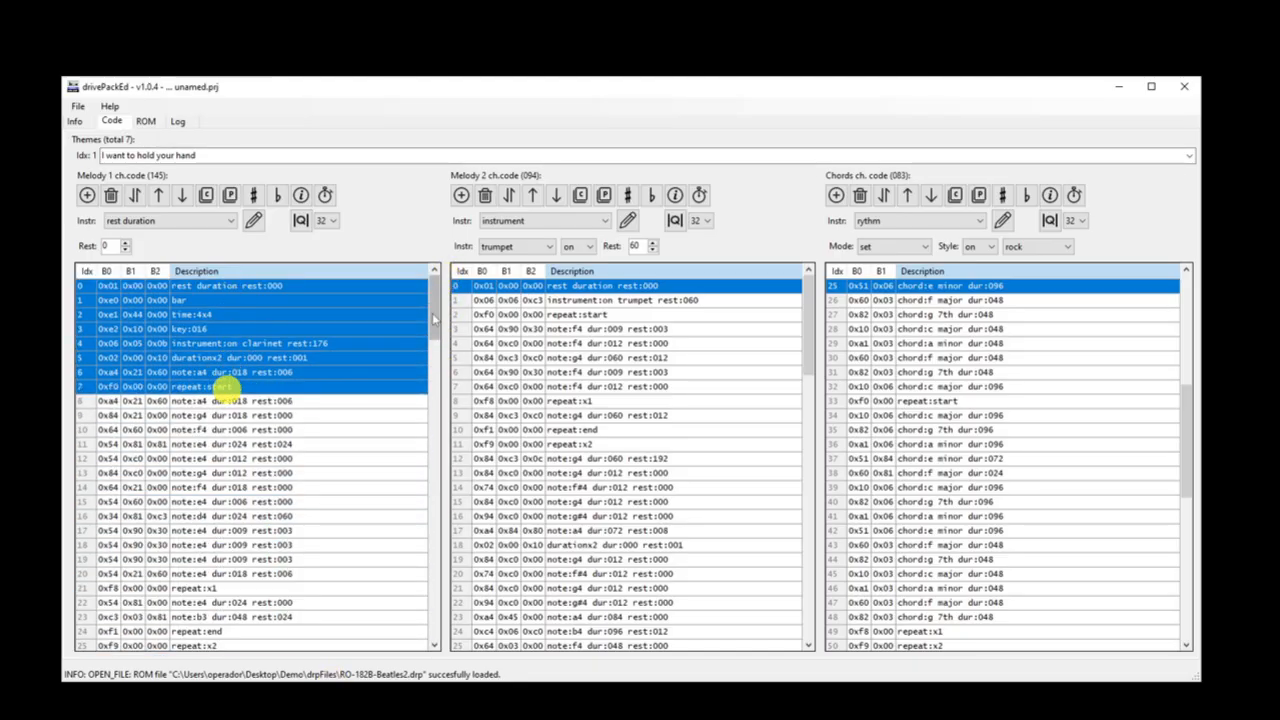
drag(434, 315, 431, 662)
drag(275, 603, 268, 650)
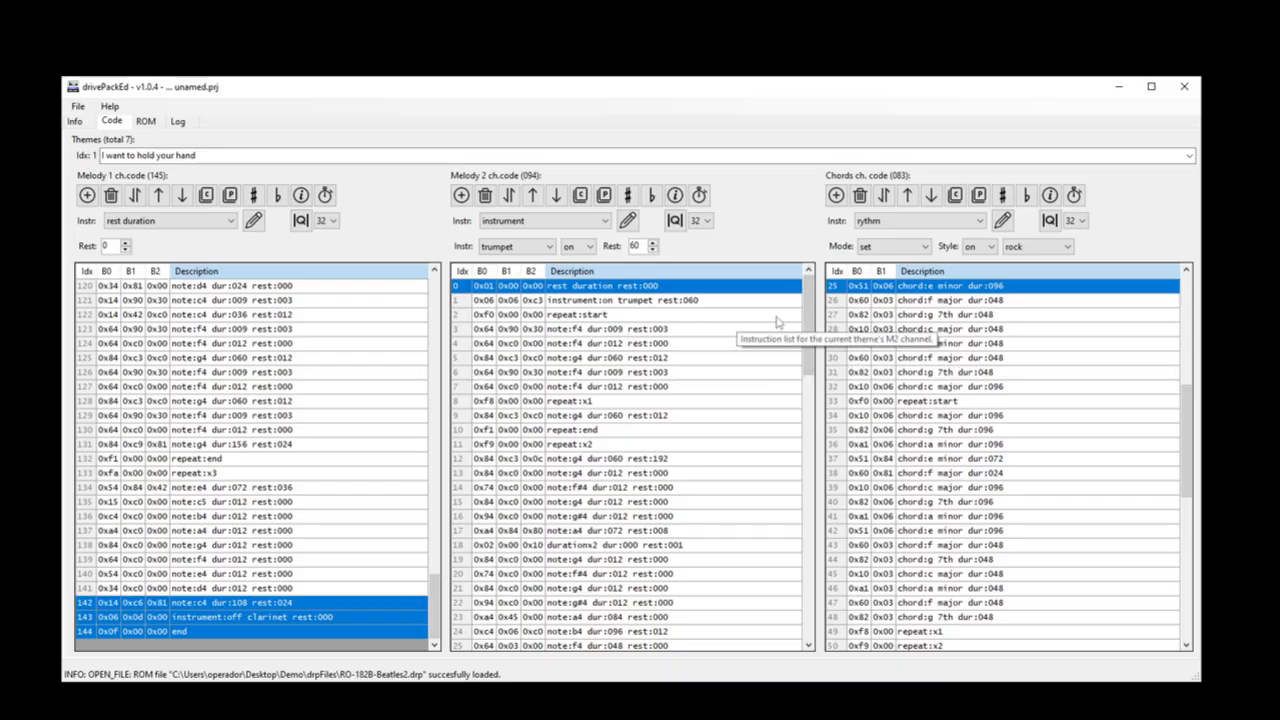
Step: Examine the beginning of the Melody 2 channel and its final instrument-off and end instructions
drag(740, 316, 730, 268)
drag(808, 286, 786, 606)
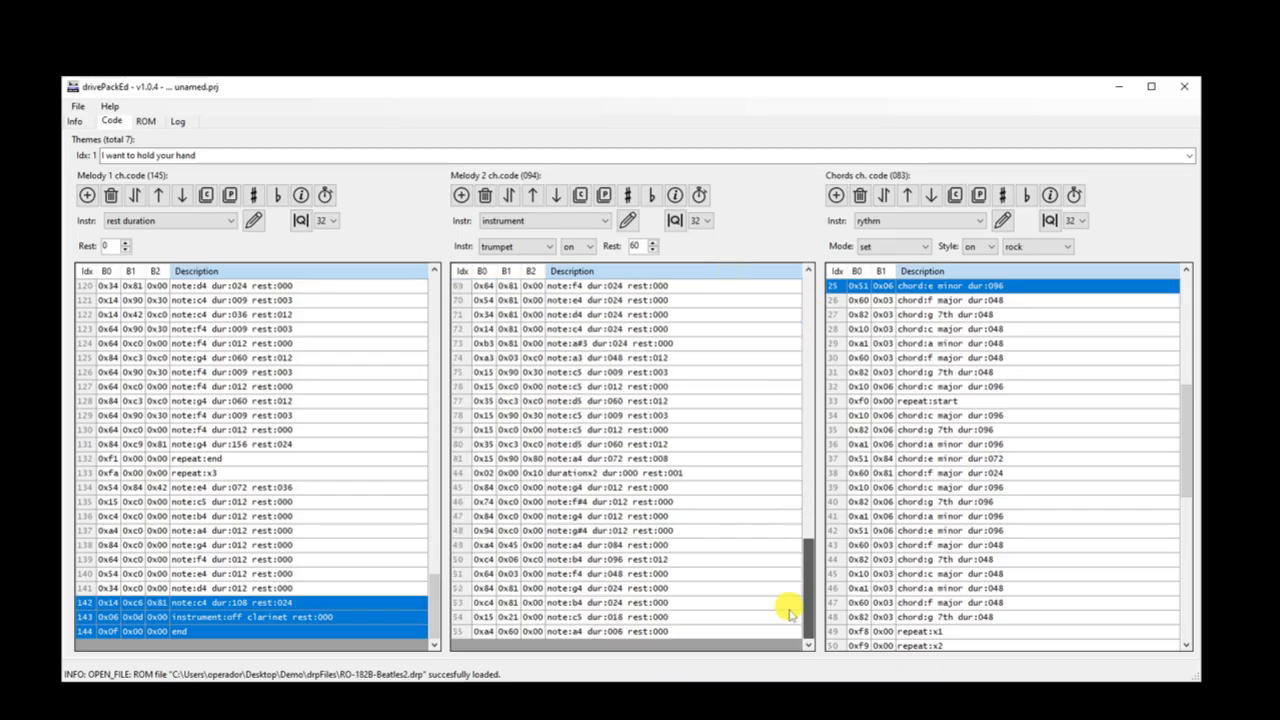
click(790, 617)
drag(708, 631, 706, 638)
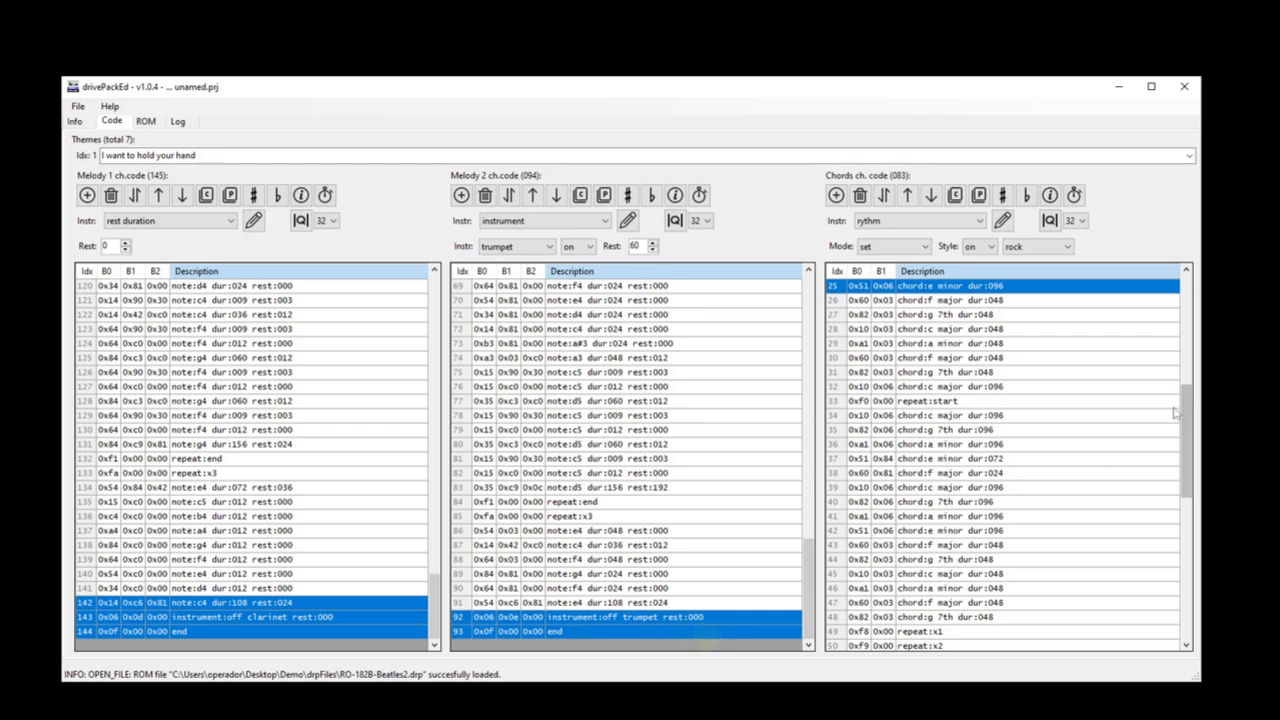
Step: Examine the opening instructions of the Chords channel, including counter reset, rhythm mode, tempo and rhythm style
drag(1184, 412, 1182, 270)
drag(1064, 287, 1043, 328)
click(960, 300)
click(955, 314)
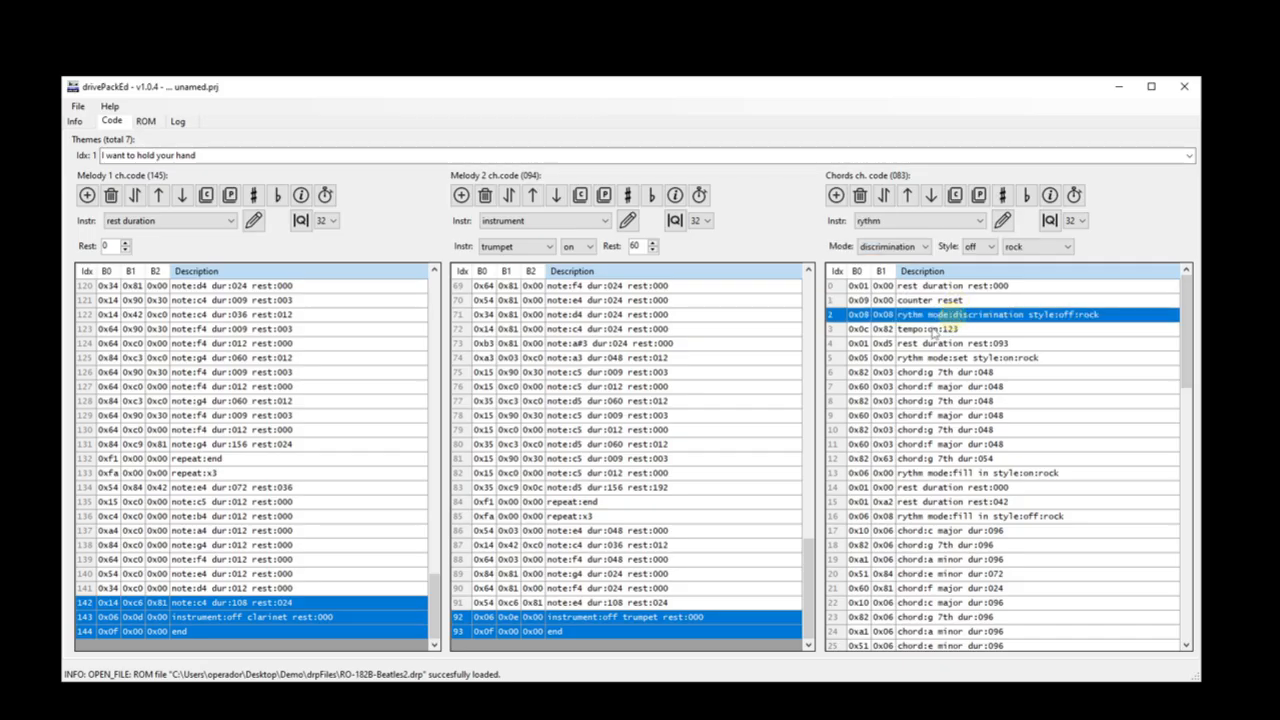
click(933, 330)
click(928, 358)
scroll(380, 438, up, 9)
drag(433, 536, 418, 287)
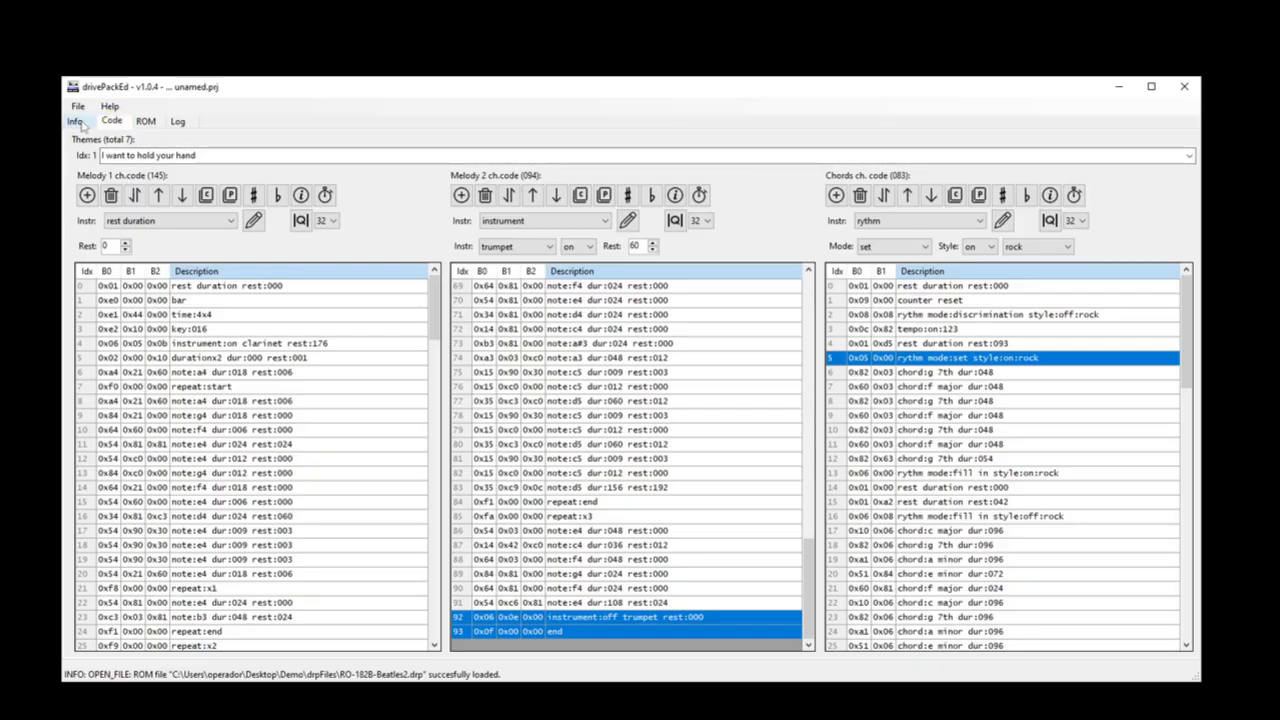
Step: Check the themes available for code editing, return to the ROM's general theme list and open "Yellow submarine"
click(1188, 156)
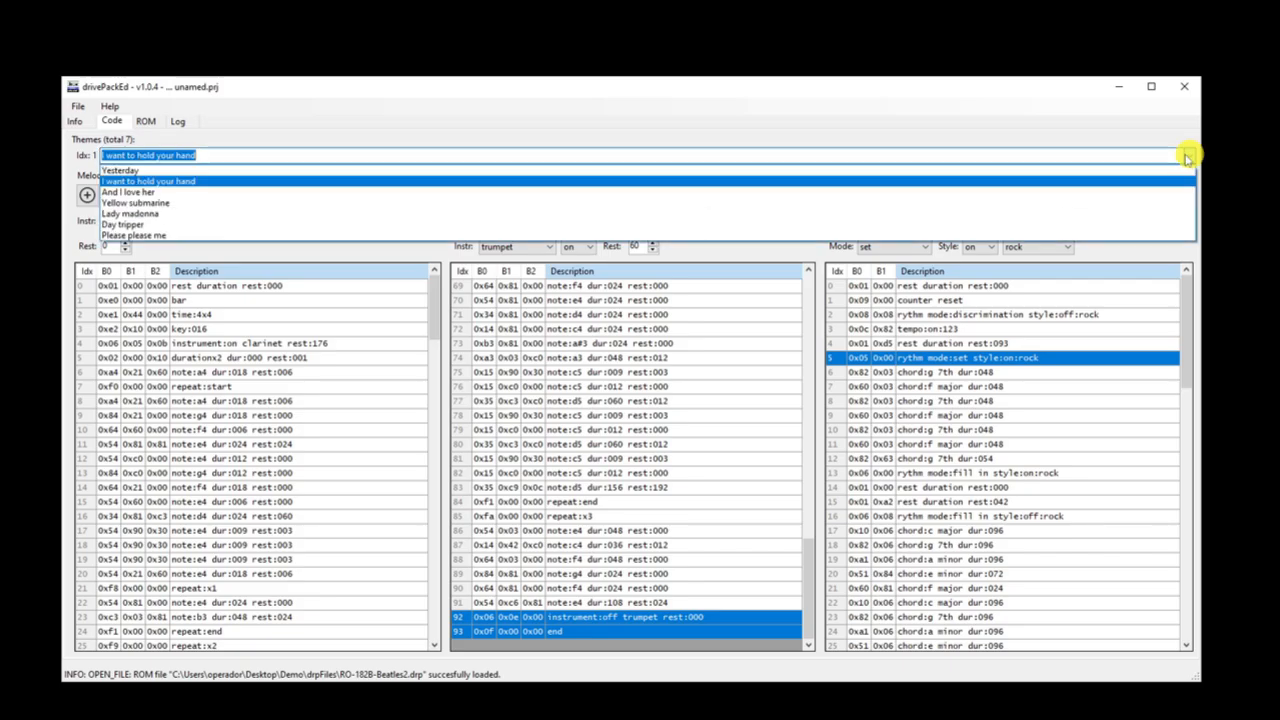
click(78, 123)
click(77, 123)
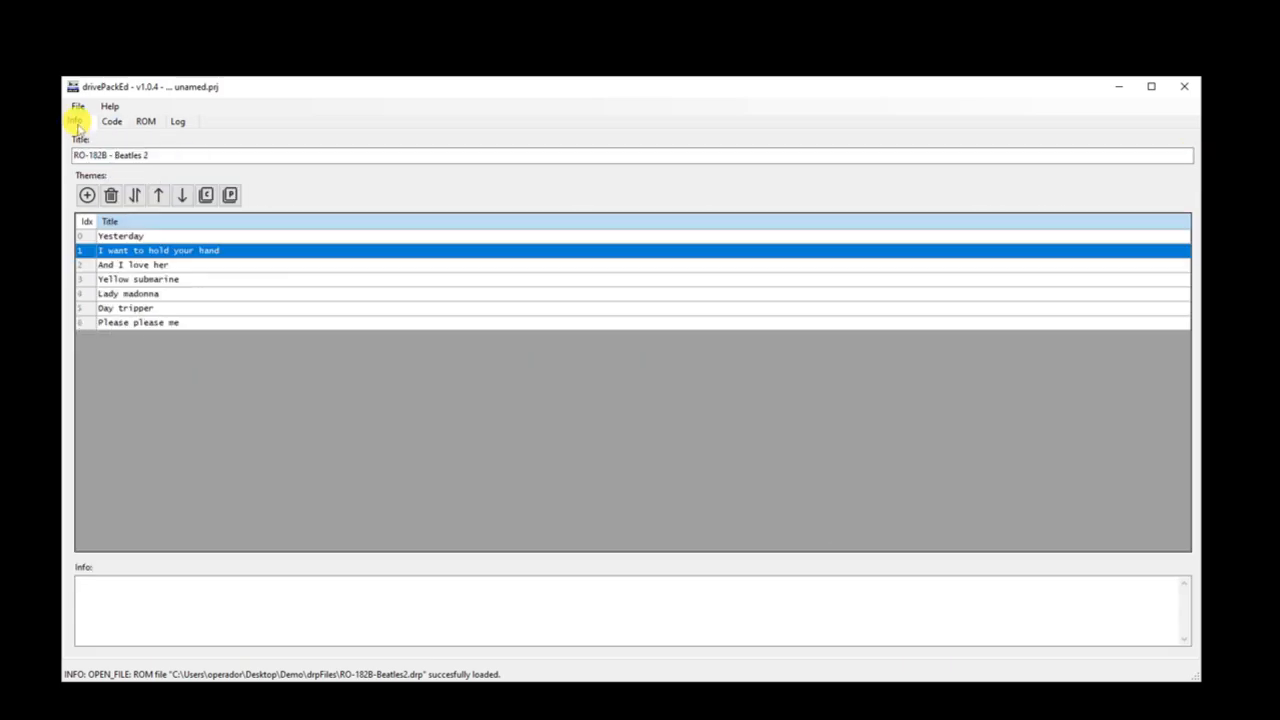
double_click(130, 279)
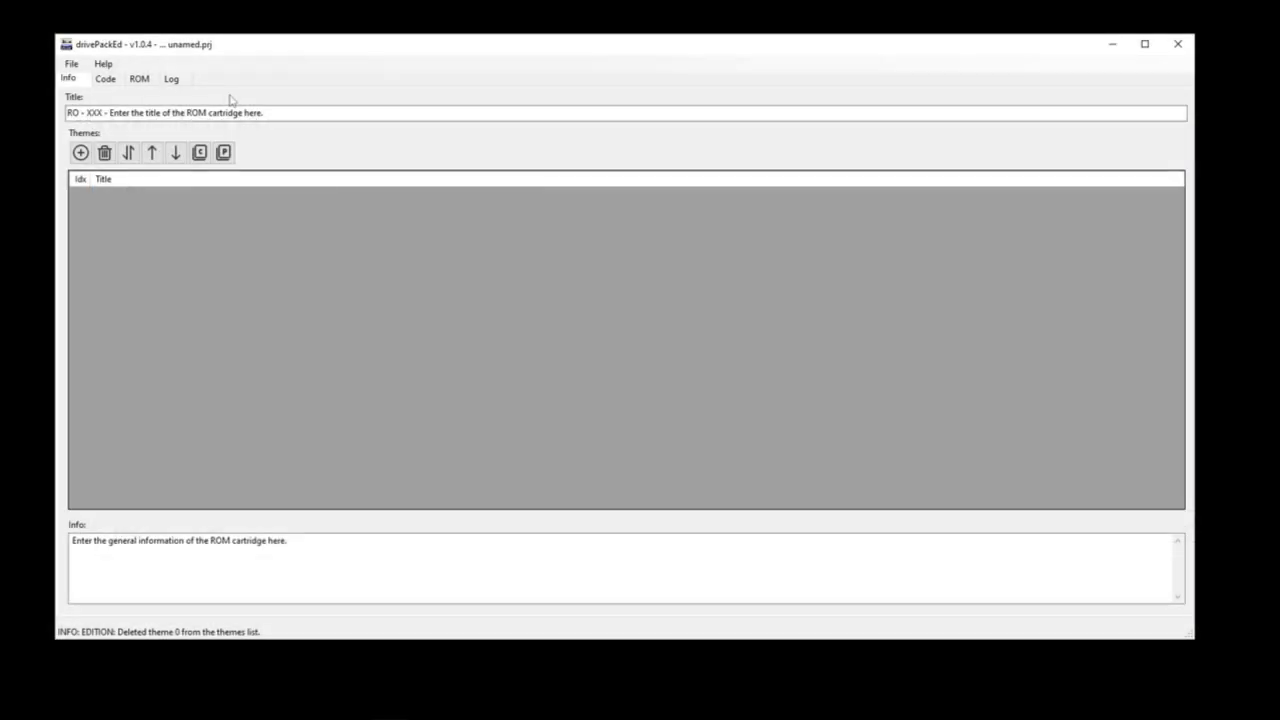
Step: Create a new empty ROM PACK project and dismiss the confirmation message
click(71, 63)
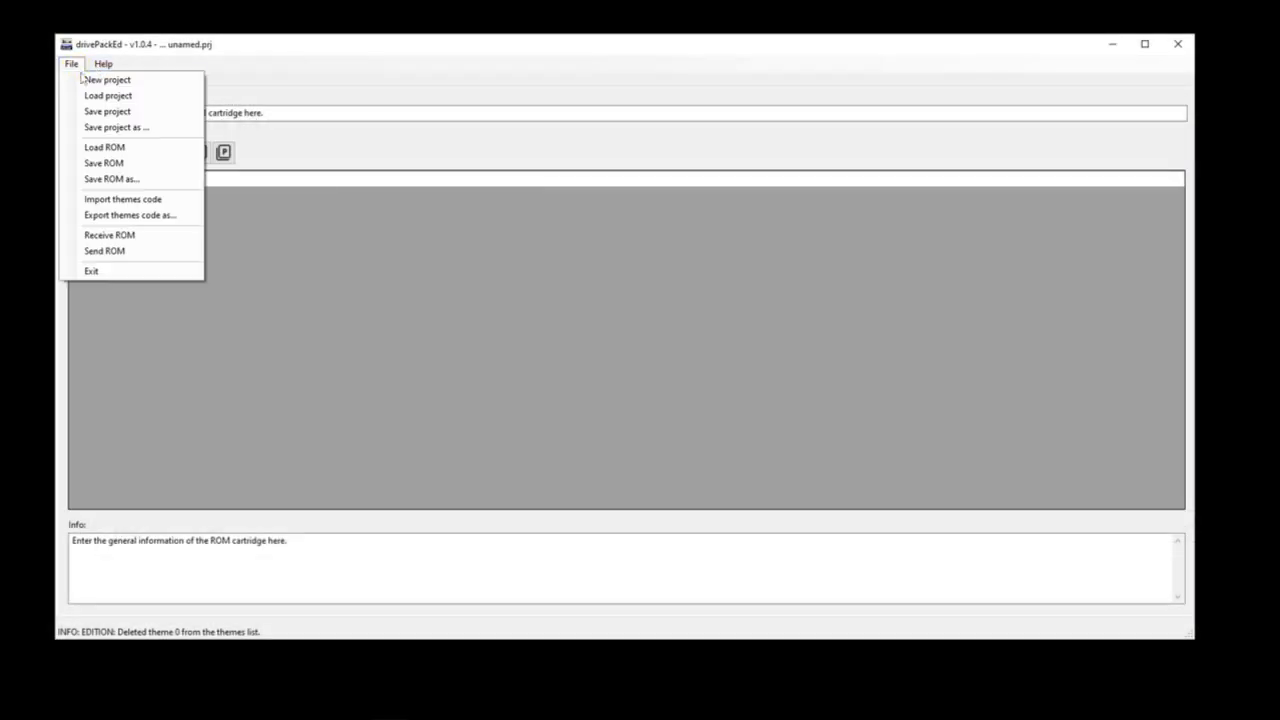
click(88, 80)
click(677, 398)
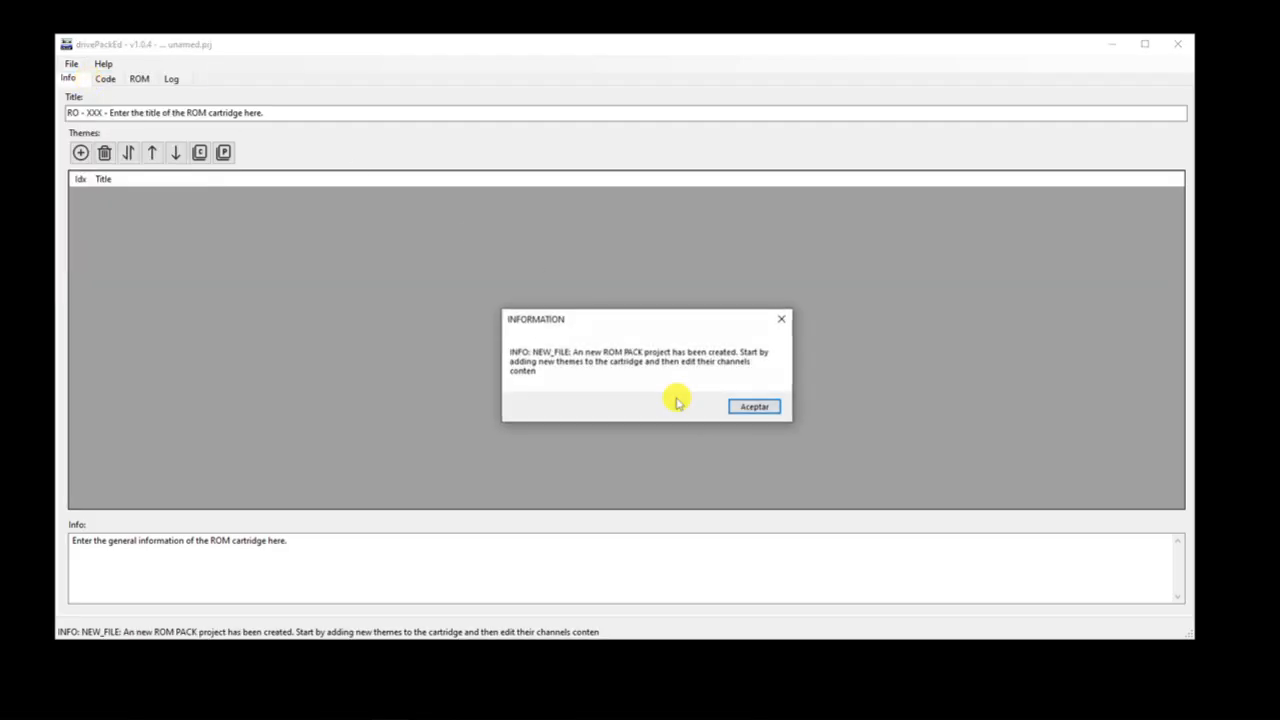
click(758, 412)
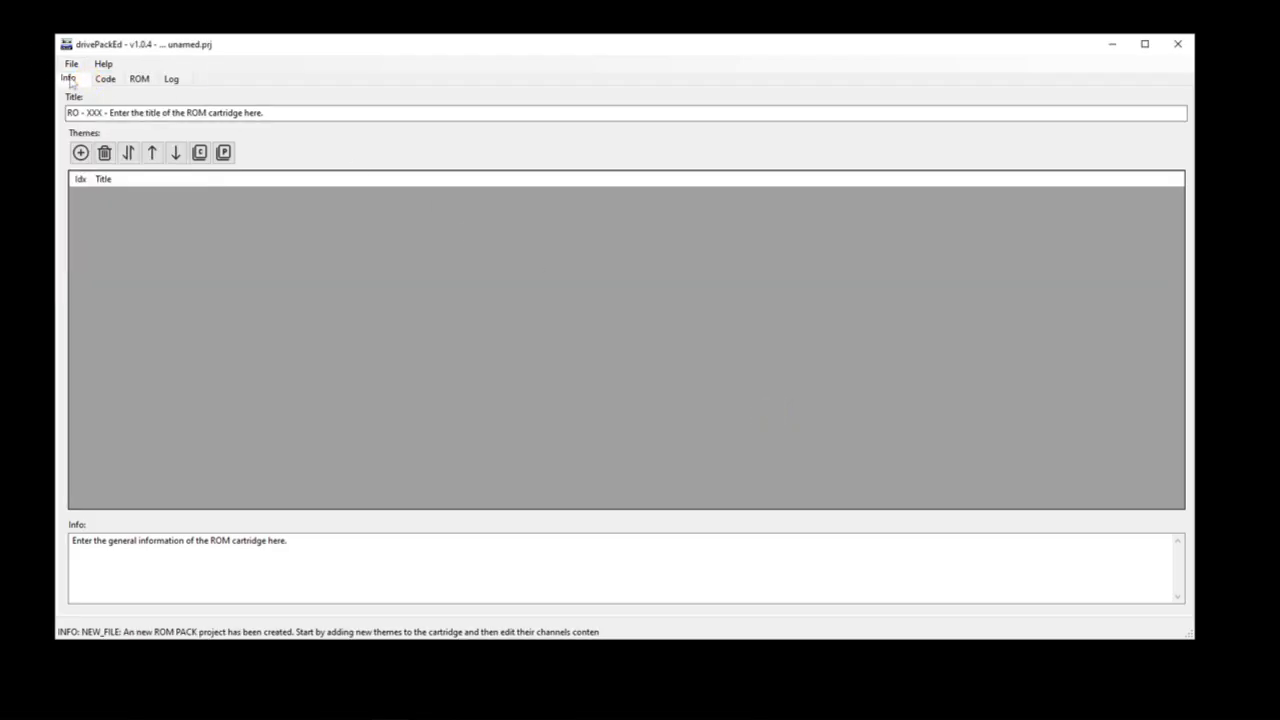
Step: Add a new theme to the empty project's theme list and open its channel code
click(81, 153)
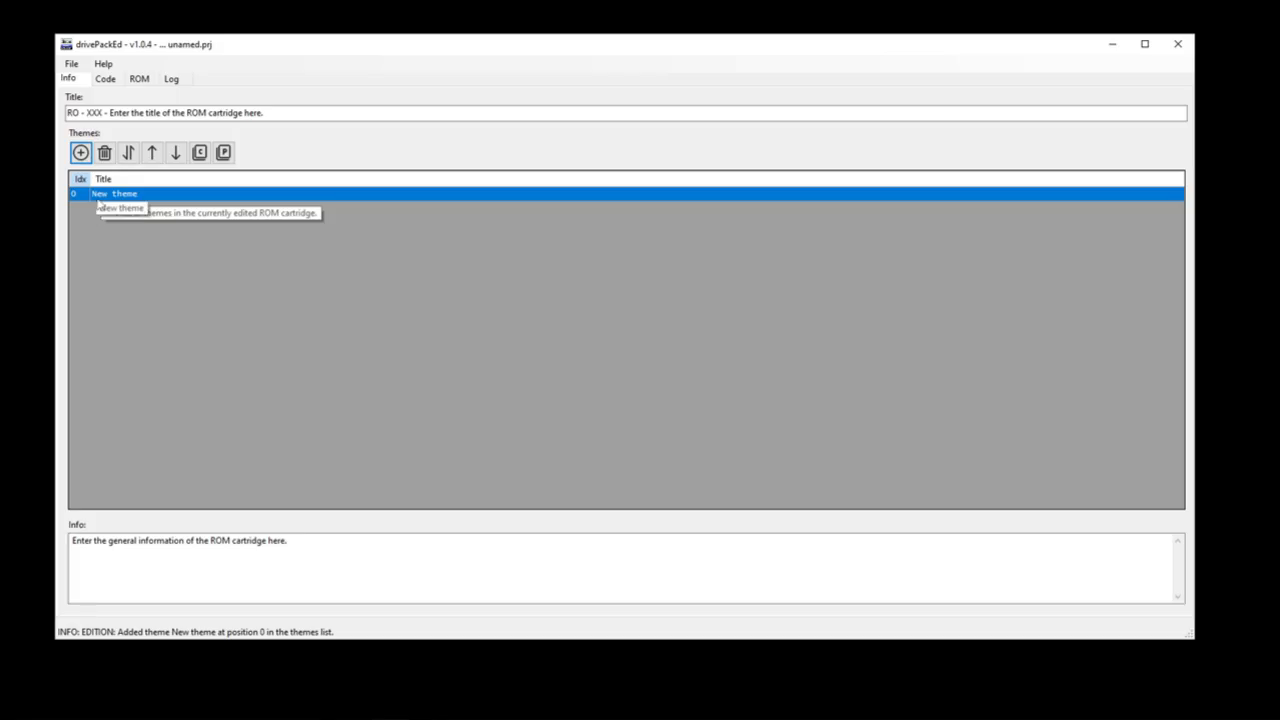
click(100, 195)
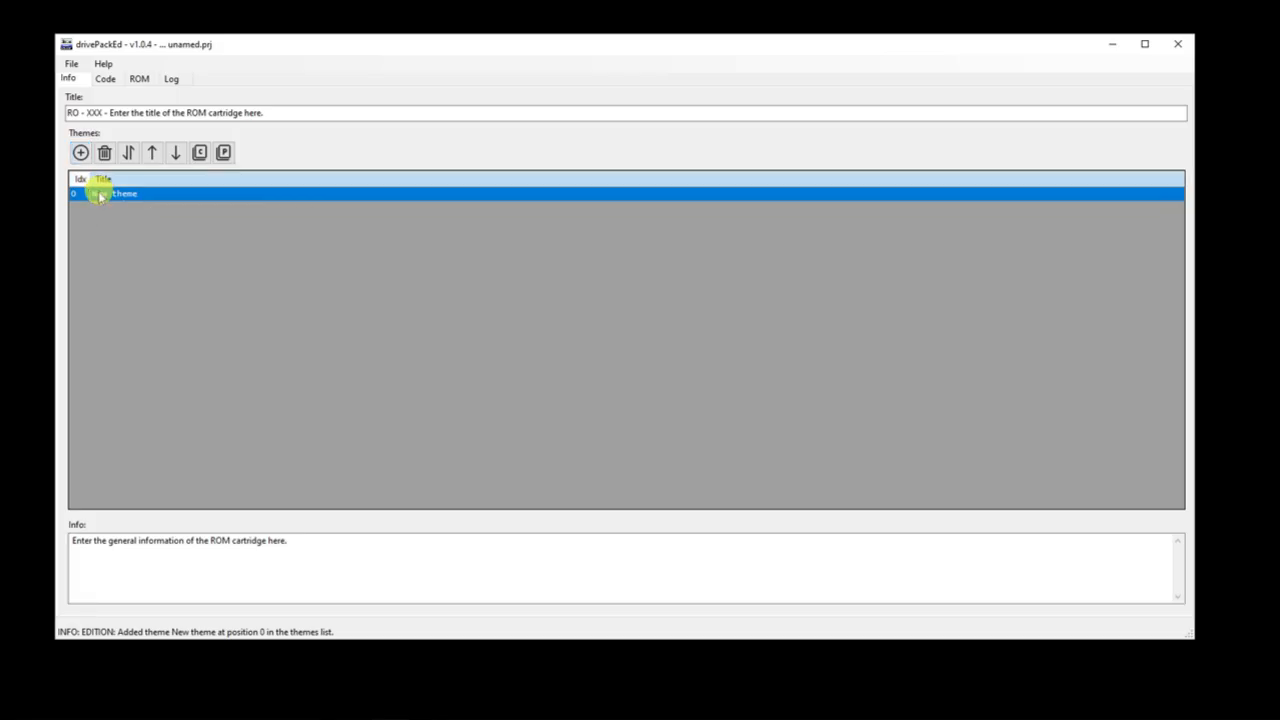
click(100, 195)
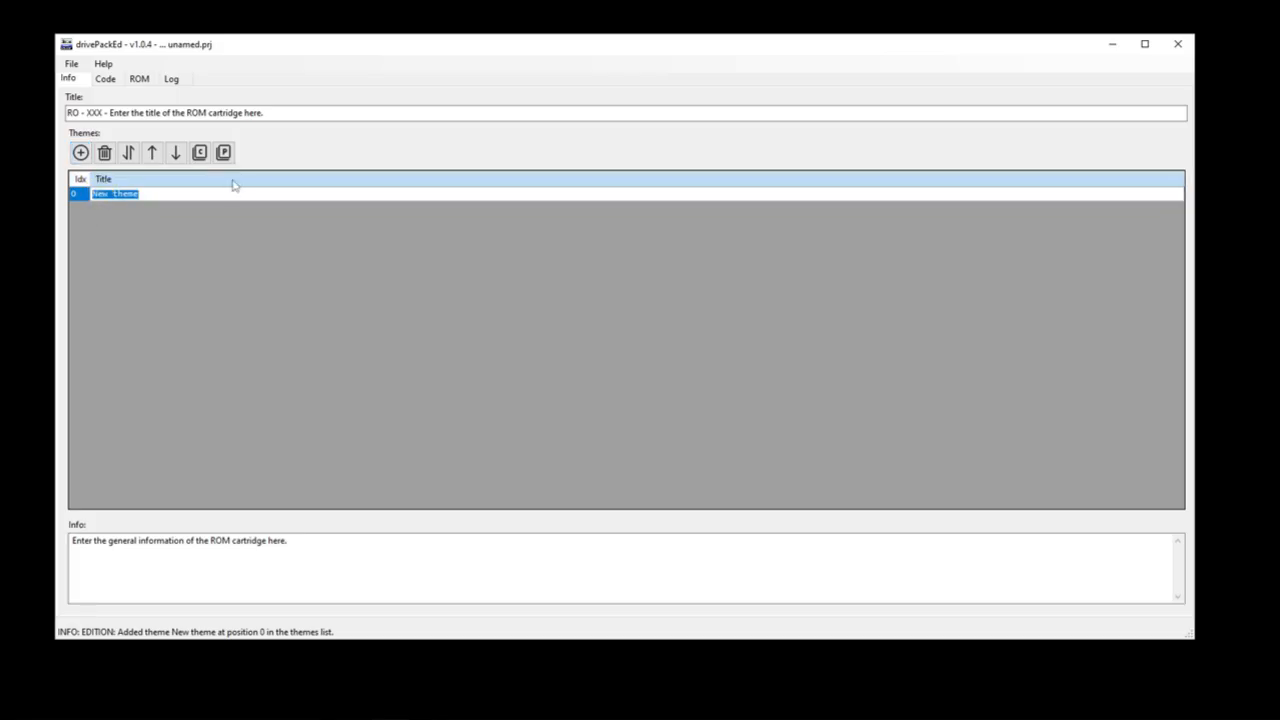
text(Demo t)
click(105, 79)
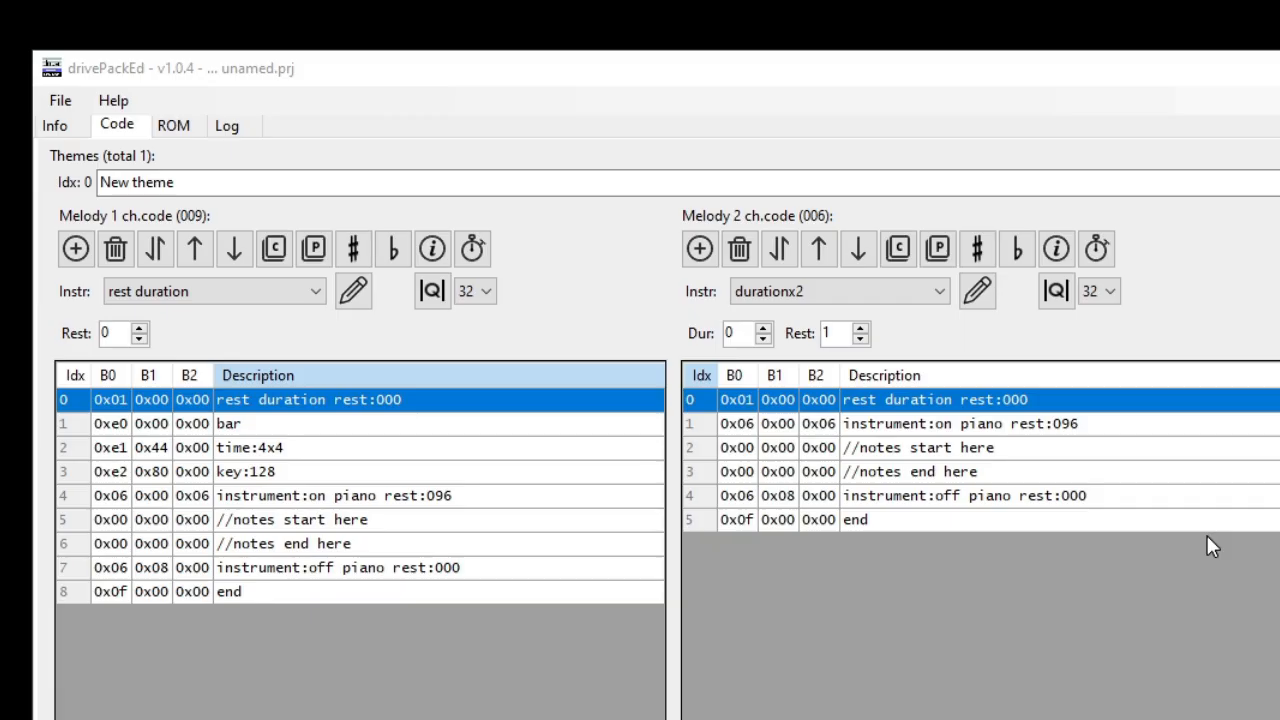
Step: Examine the default opening and closing instructions in the new theme's Melody 1 and Melody 2 channels
click(320, 493)
shift+click(315, 401)
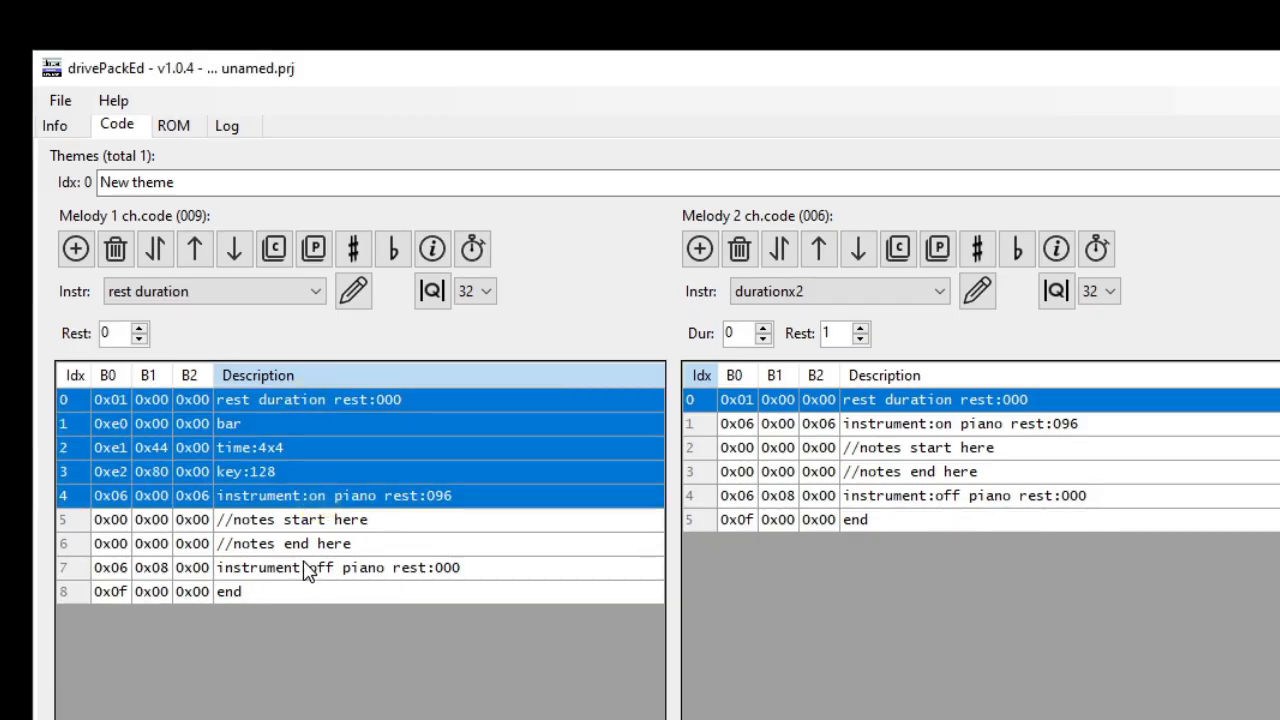
click(307, 570)
shift+click(298, 589)
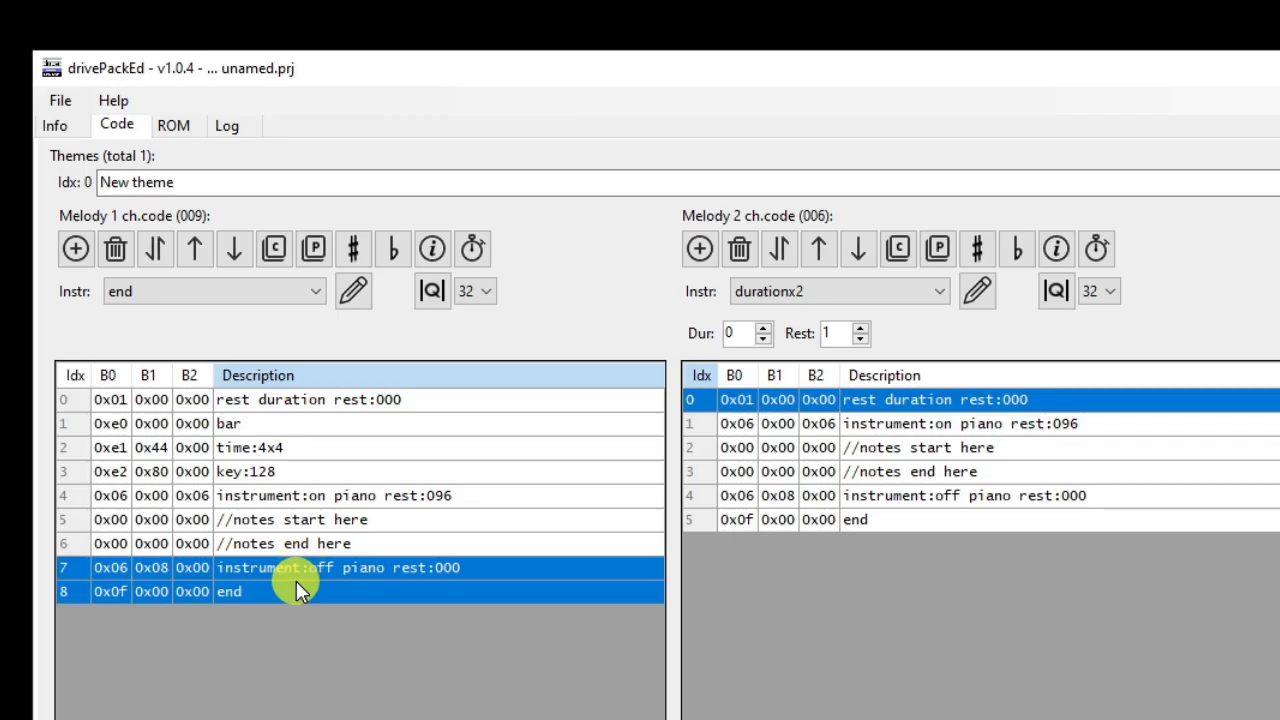
click(900, 422)
shift+click(905, 403)
click(928, 497)
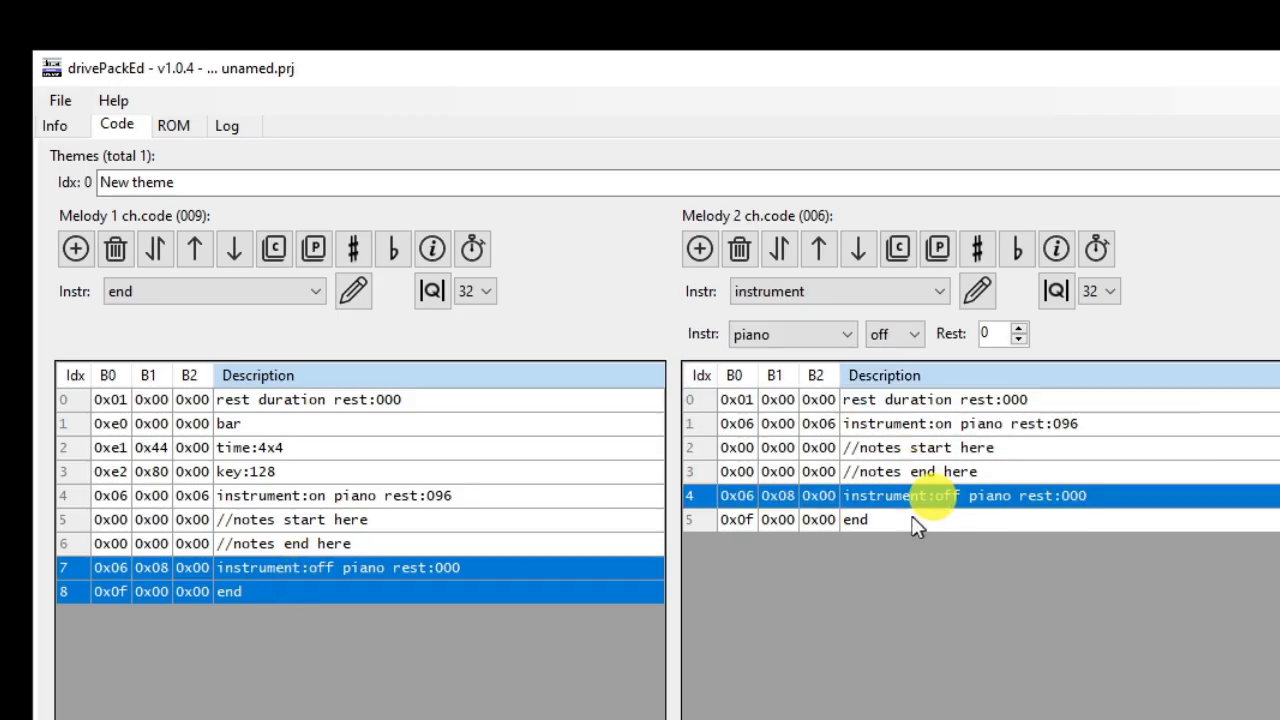
shift+click(910, 519)
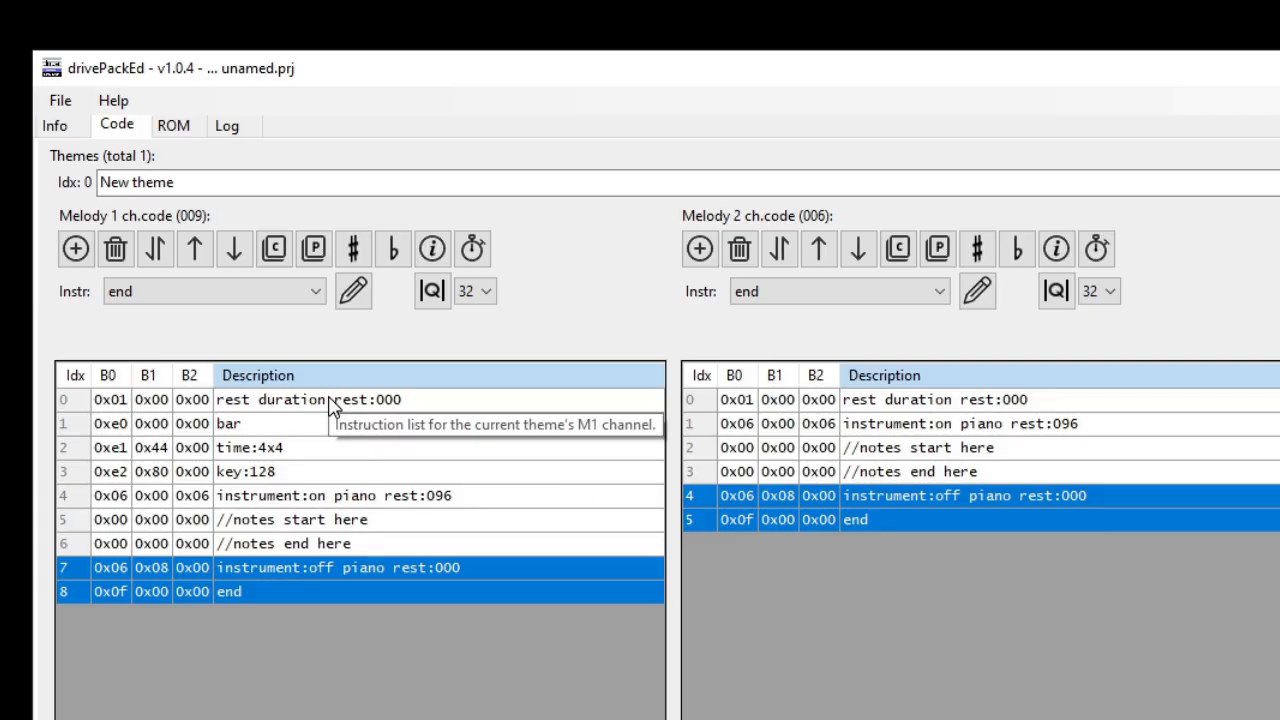
Step: Set the instruction type to note for Melody 1 and to rest duration for Melody 2
click(315, 291)
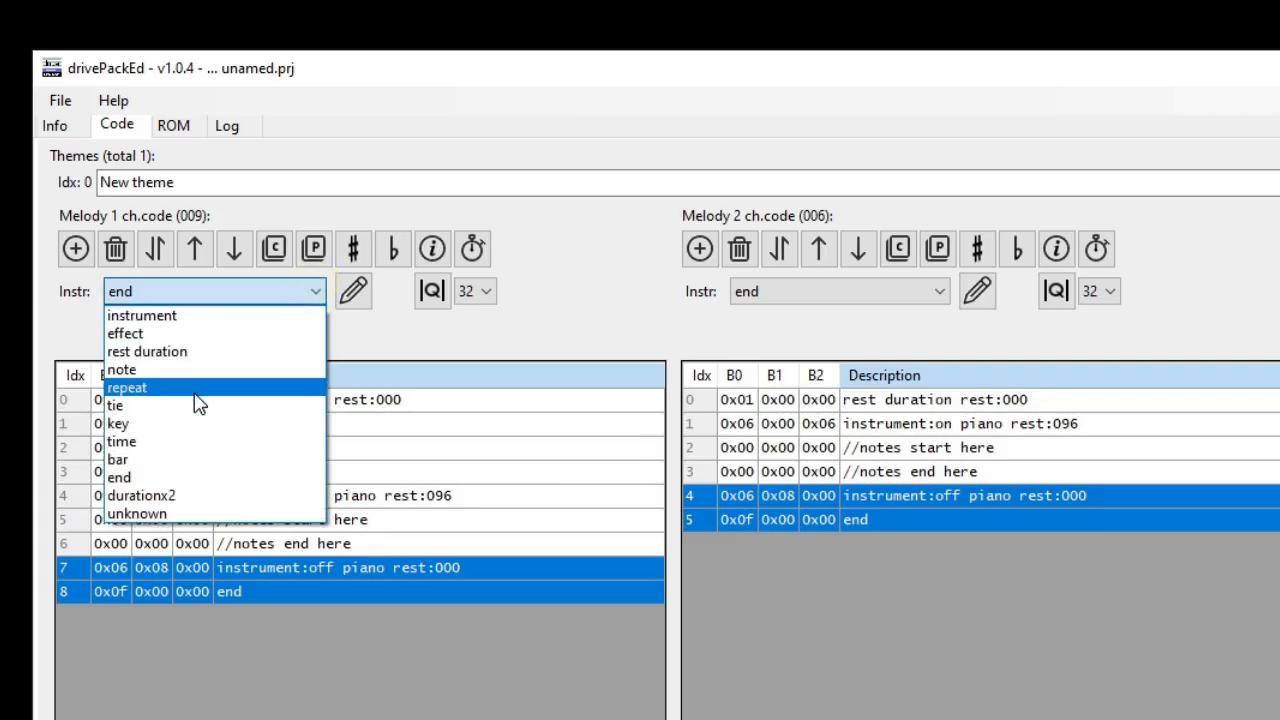
click(188, 389)
click(315, 291)
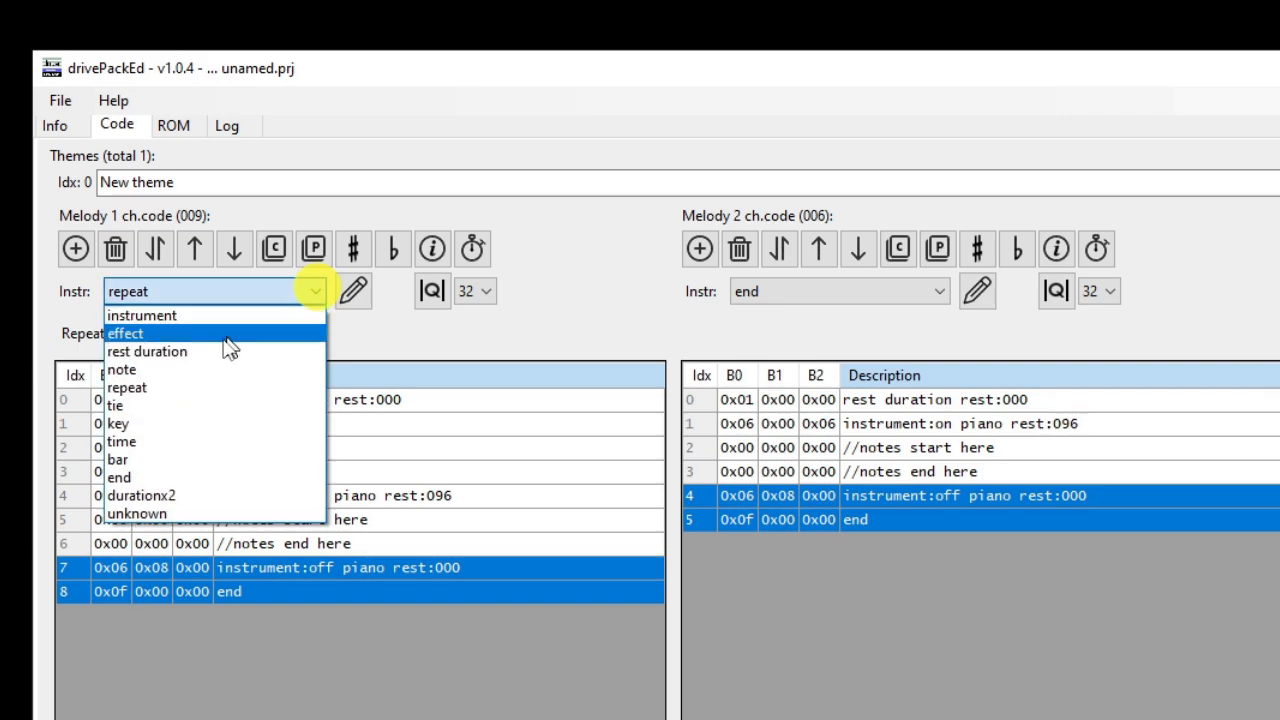
click(183, 370)
click(930, 290)
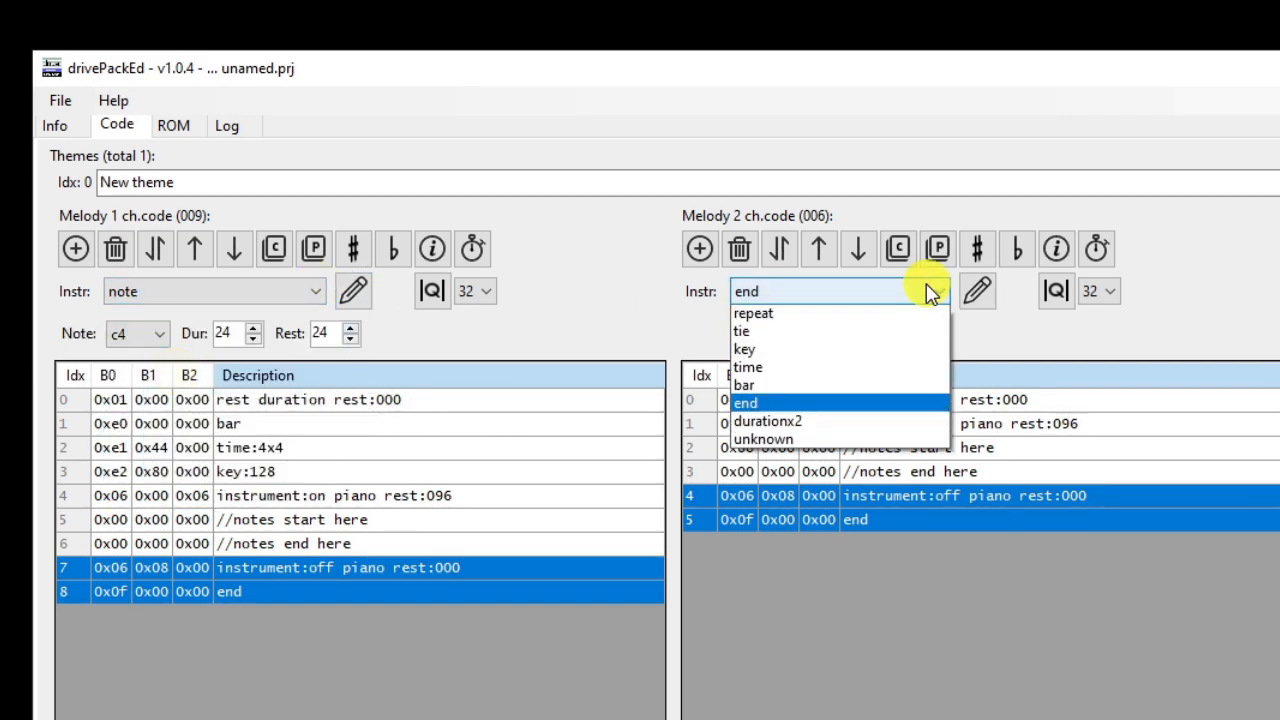
click(806, 352)
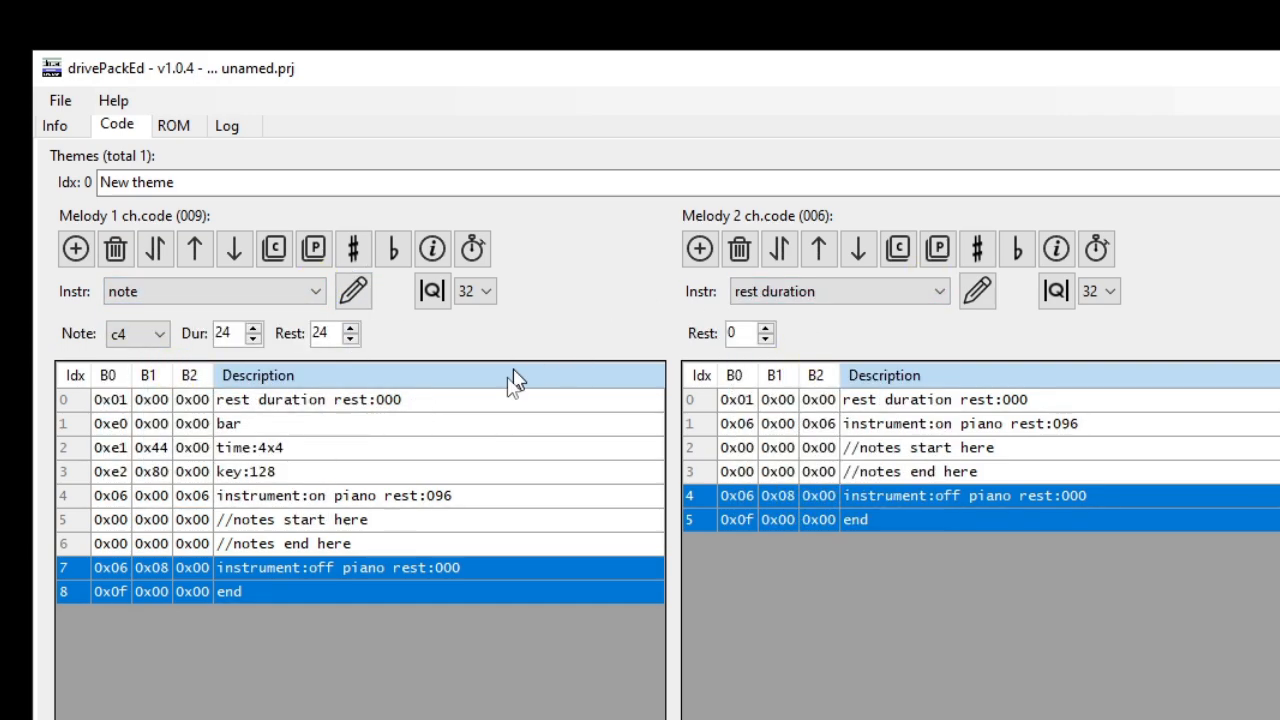
Step: Highlight the placeholder comment rows marking where the notes start and end in the Melody 1 and Melody 2 channels
click(100, 521)
shift+click(112, 543)
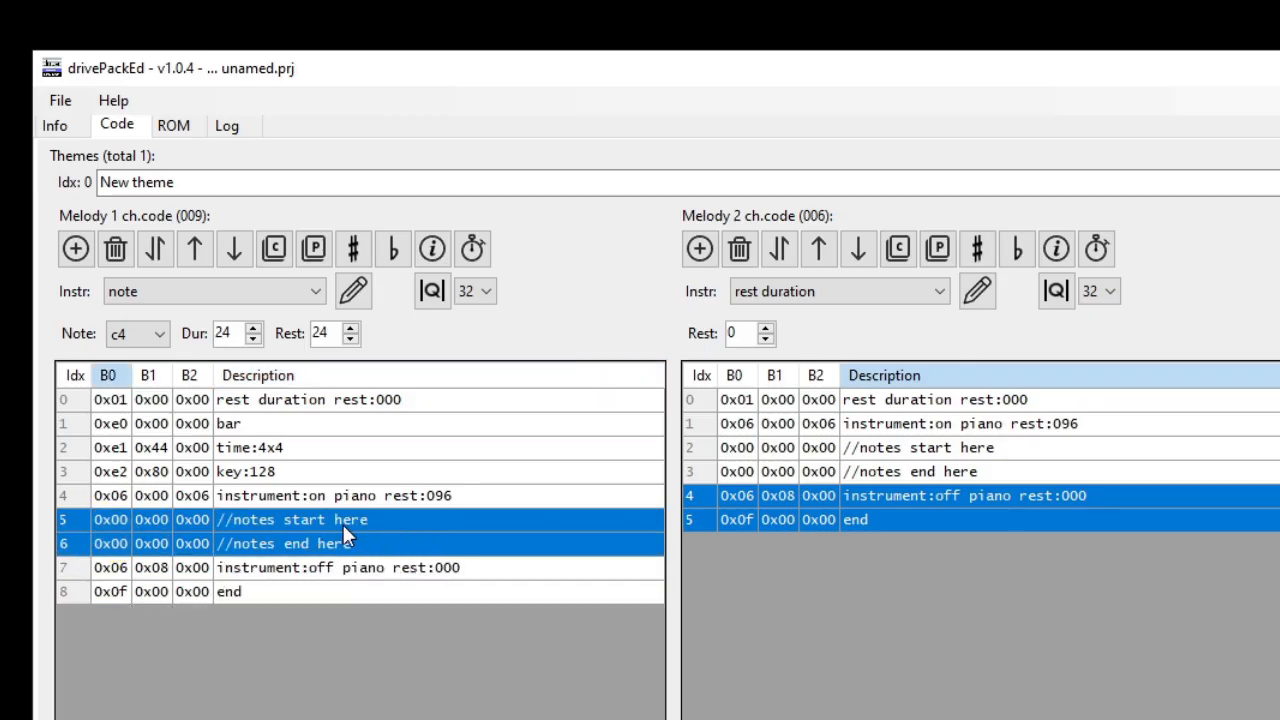
click(897, 448)
shift+click(903, 470)
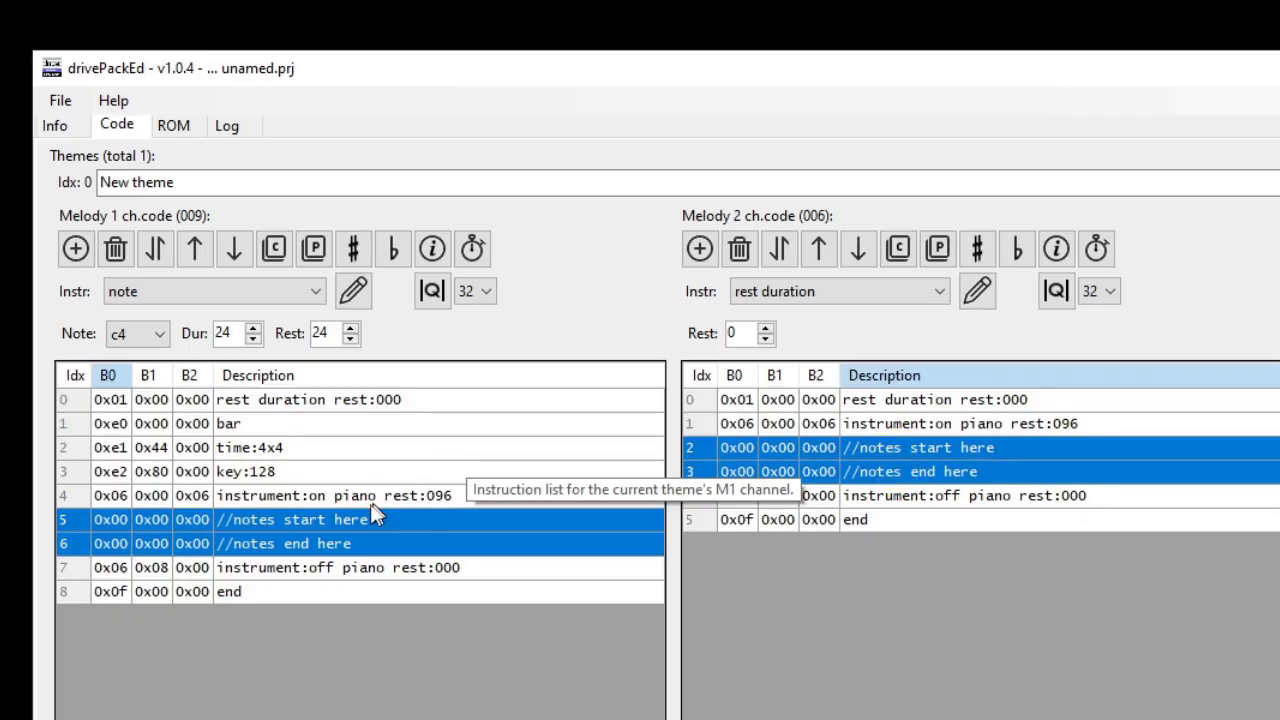
Step: Insert six blank instructions directly below the "//notes start here" comment in the Melody 1 channel
click(73, 527)
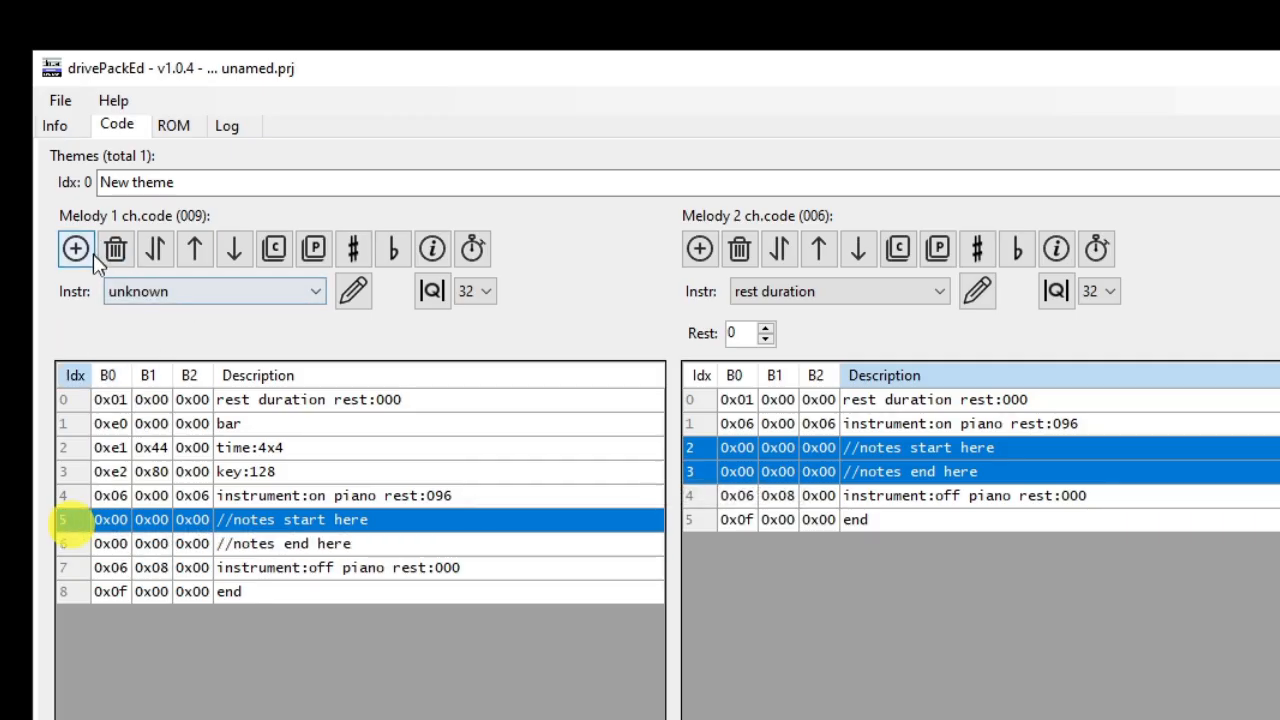
click(89, 252)
click(89, 252)
click(89, 252)
click(89, 252)
click(89, 252)
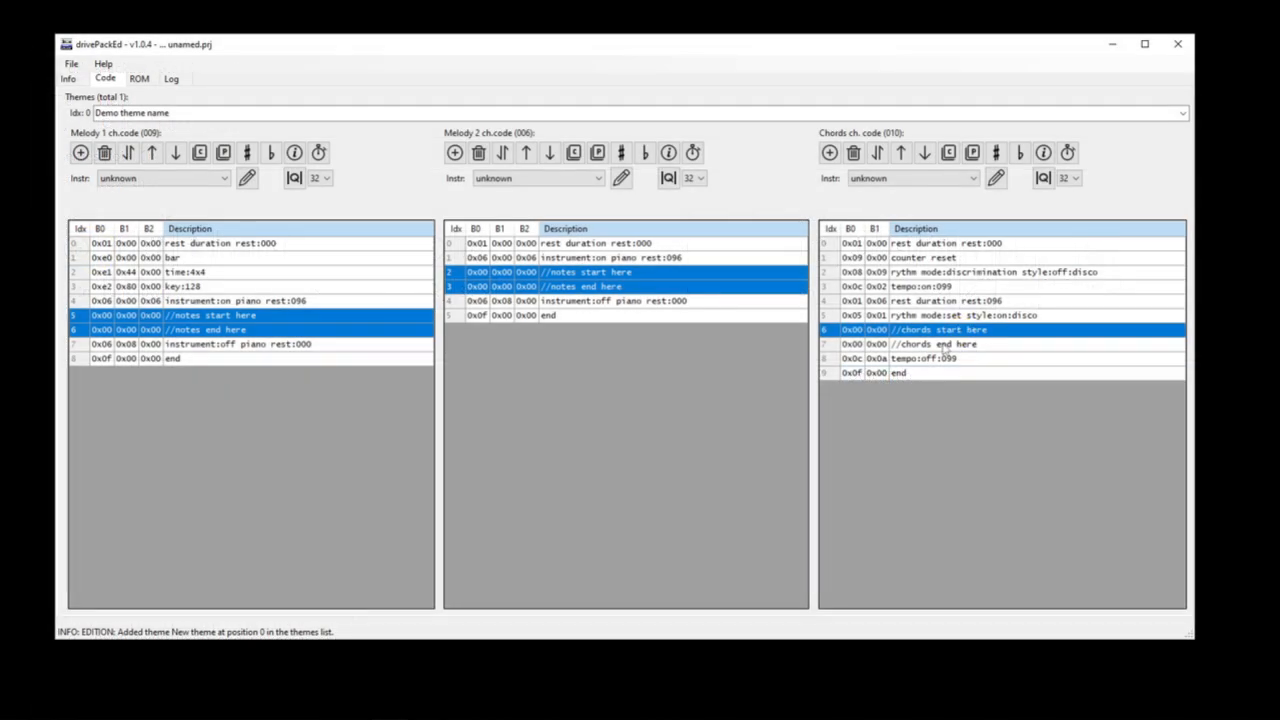
Step: Examine the start and end comments in the Chords channel and the bar, key and instrument instructions in Melody 1
shift+click(940, 344)
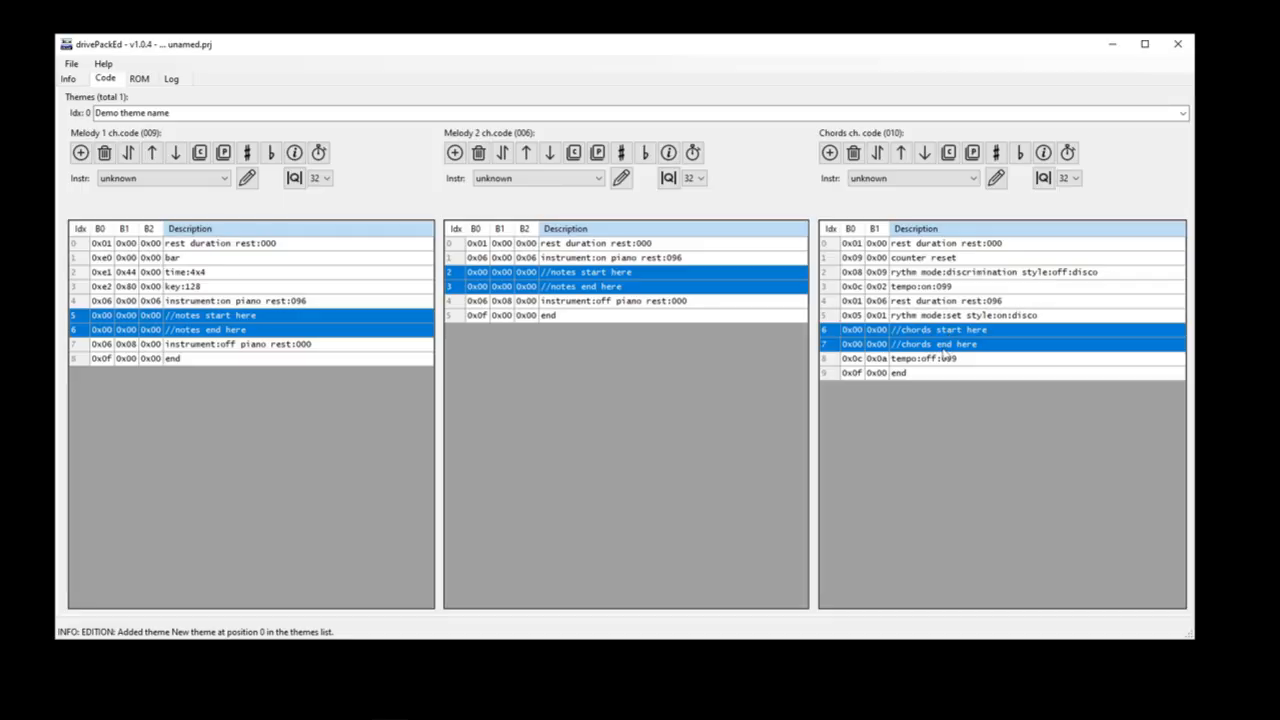
click(100, 423)
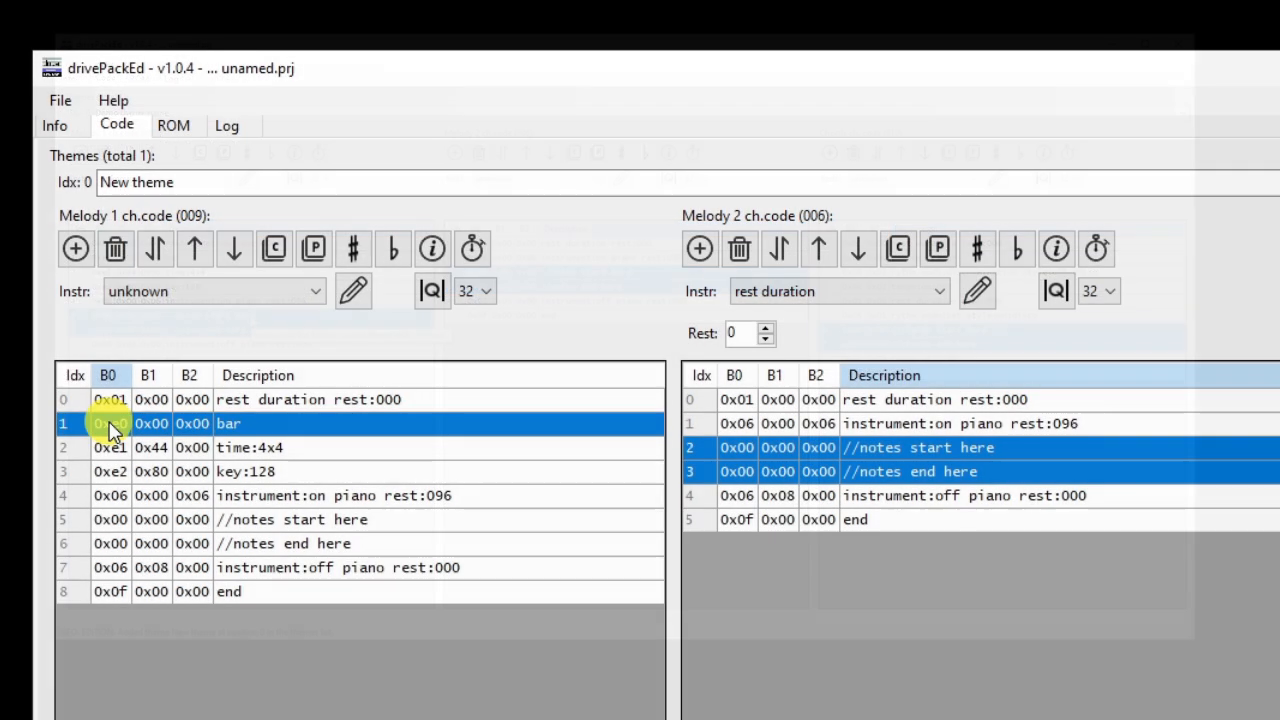
click(150, 423)
click(192, 424)
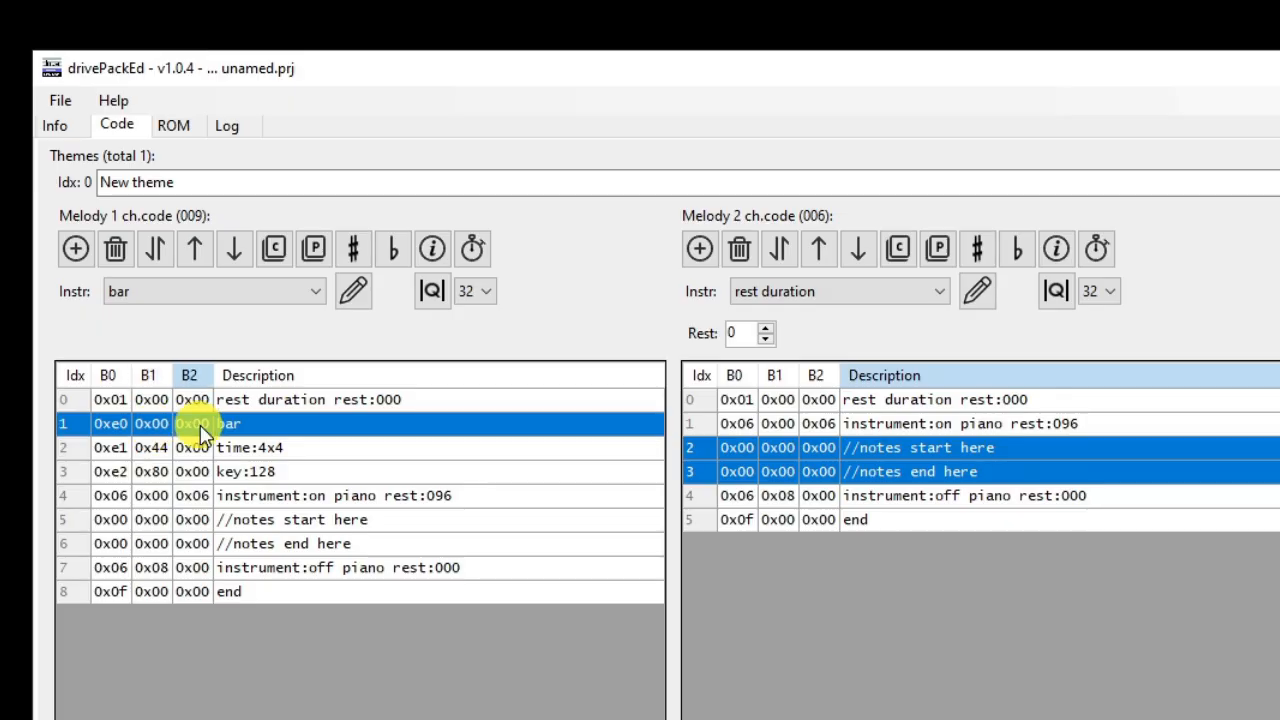
click(128, 472)
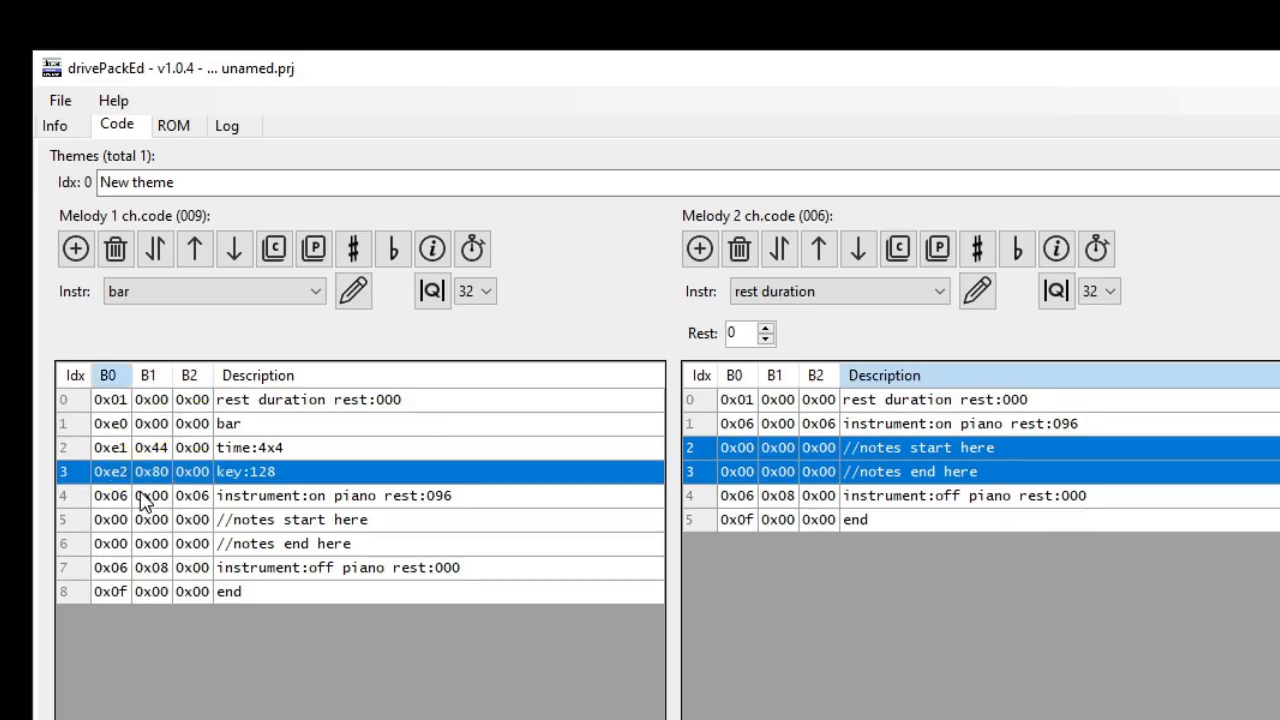
click(130, 498)
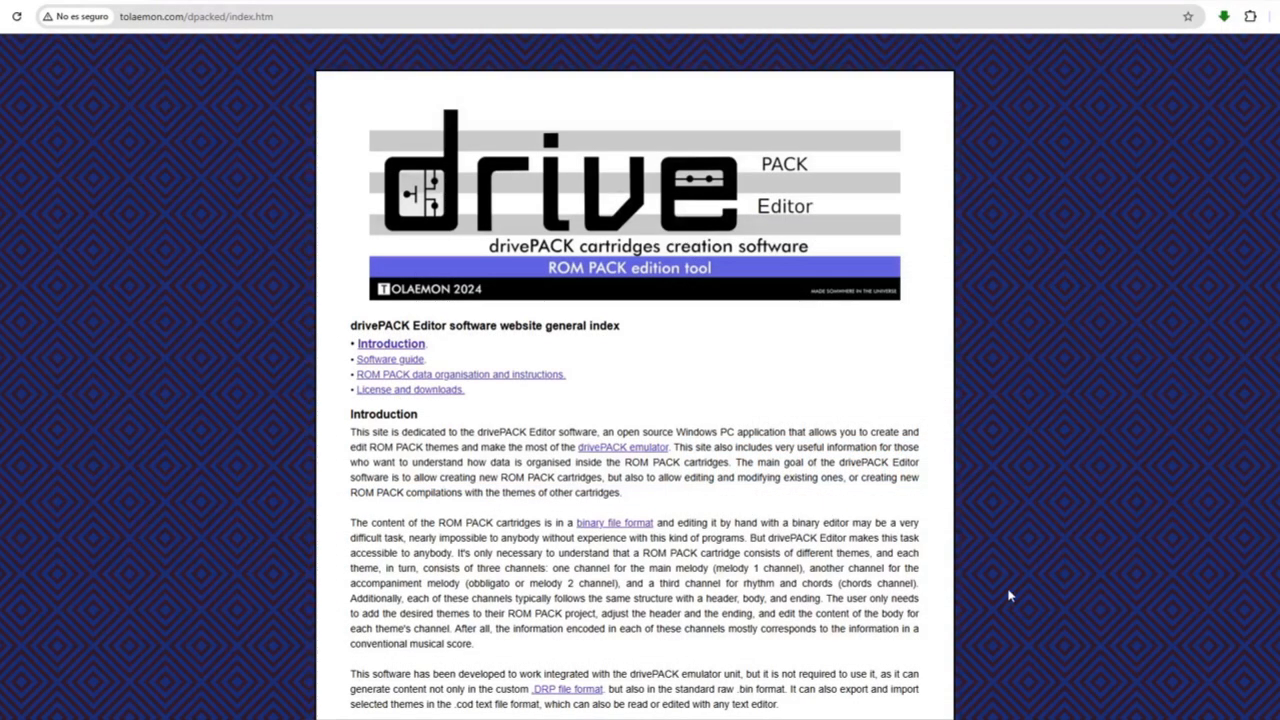
Step: Switch to the drivePACK Editor website in the browser and open the "ROM PACK data organisation and instructions" page
scroll(626, 428, down, 2)
scroll(531, 314, up, 2)
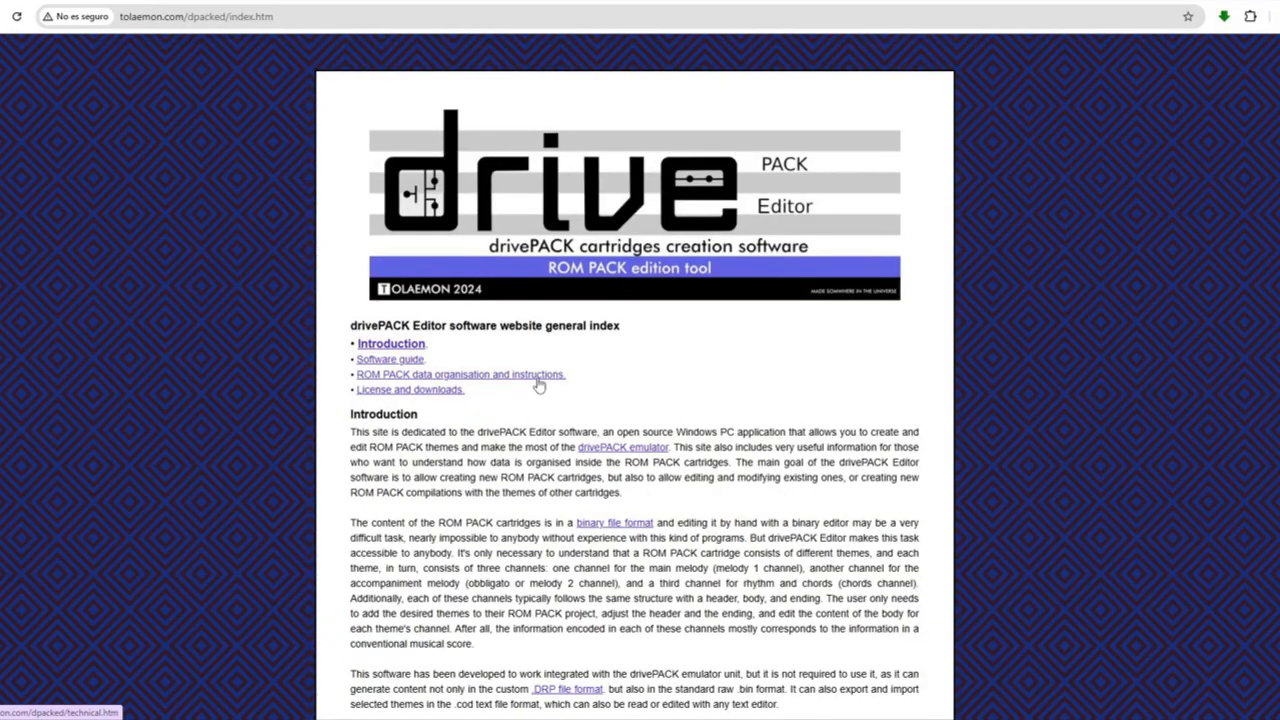
click(541, 386)
scroll(560, 427, down, 3)
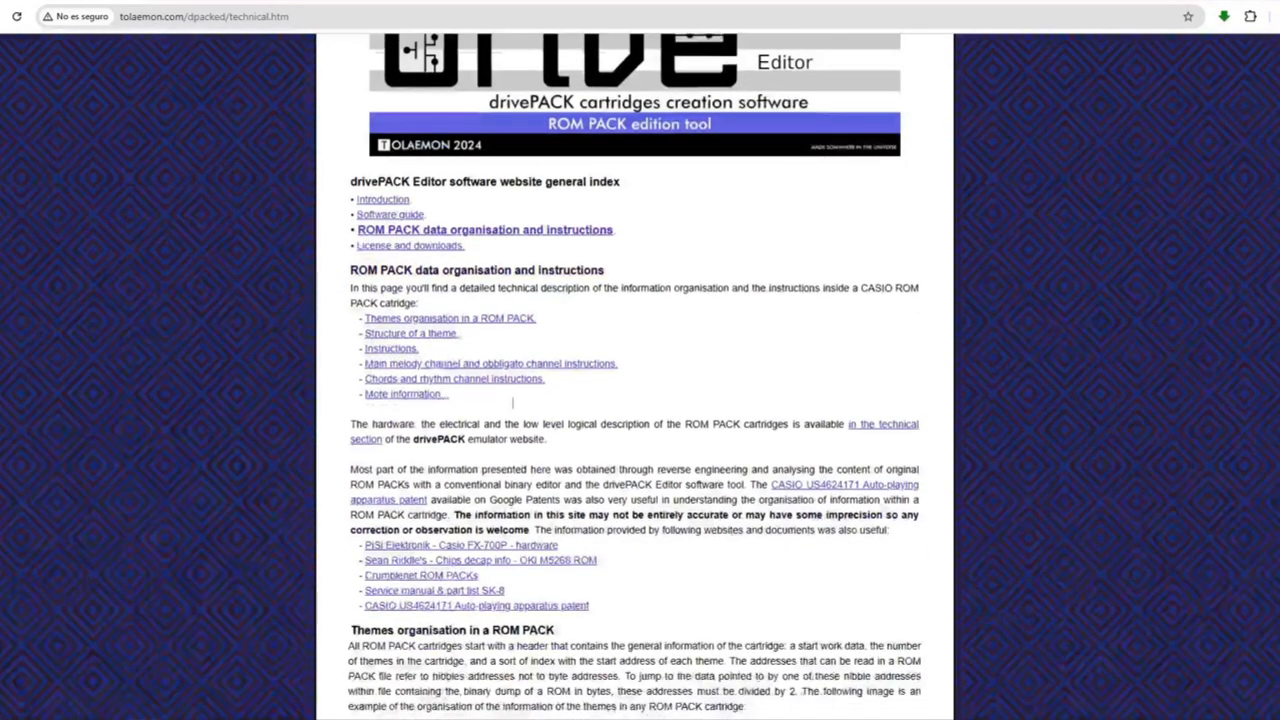
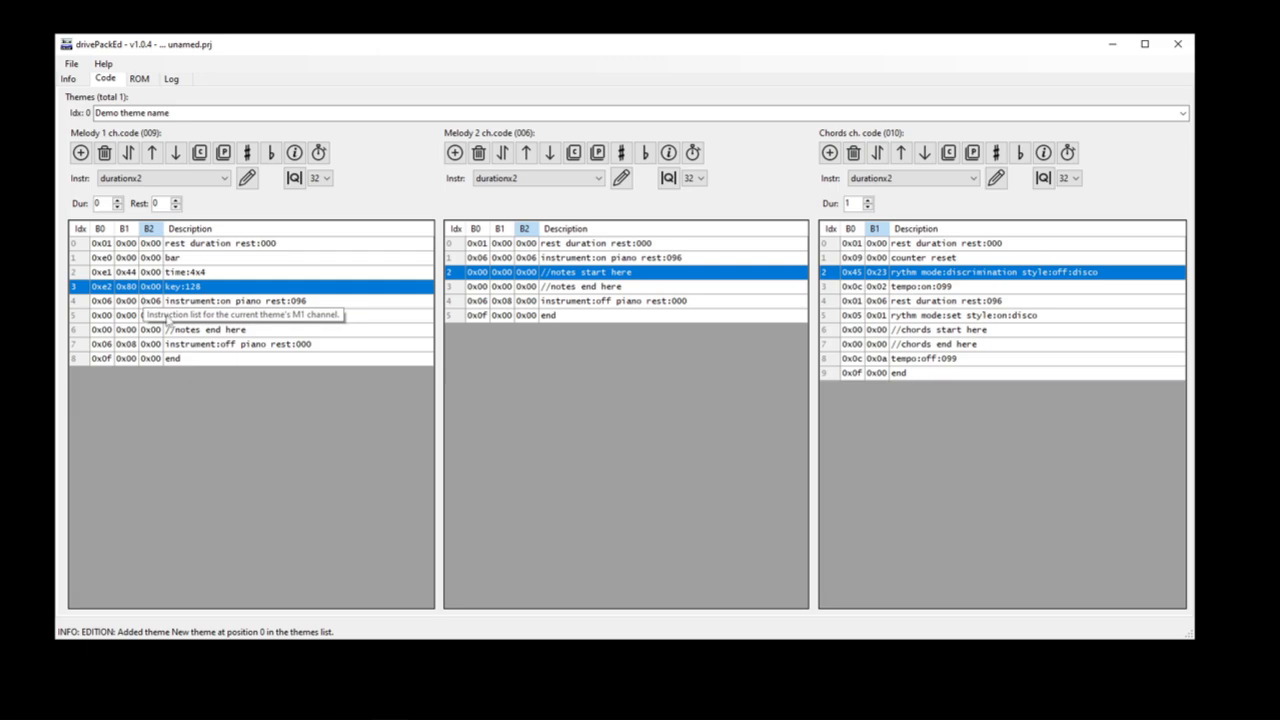
Step: Insert one blank instruction directly below the start comment in each of the Melody 1, Melody 2 and Chords channels
click(100, 318)
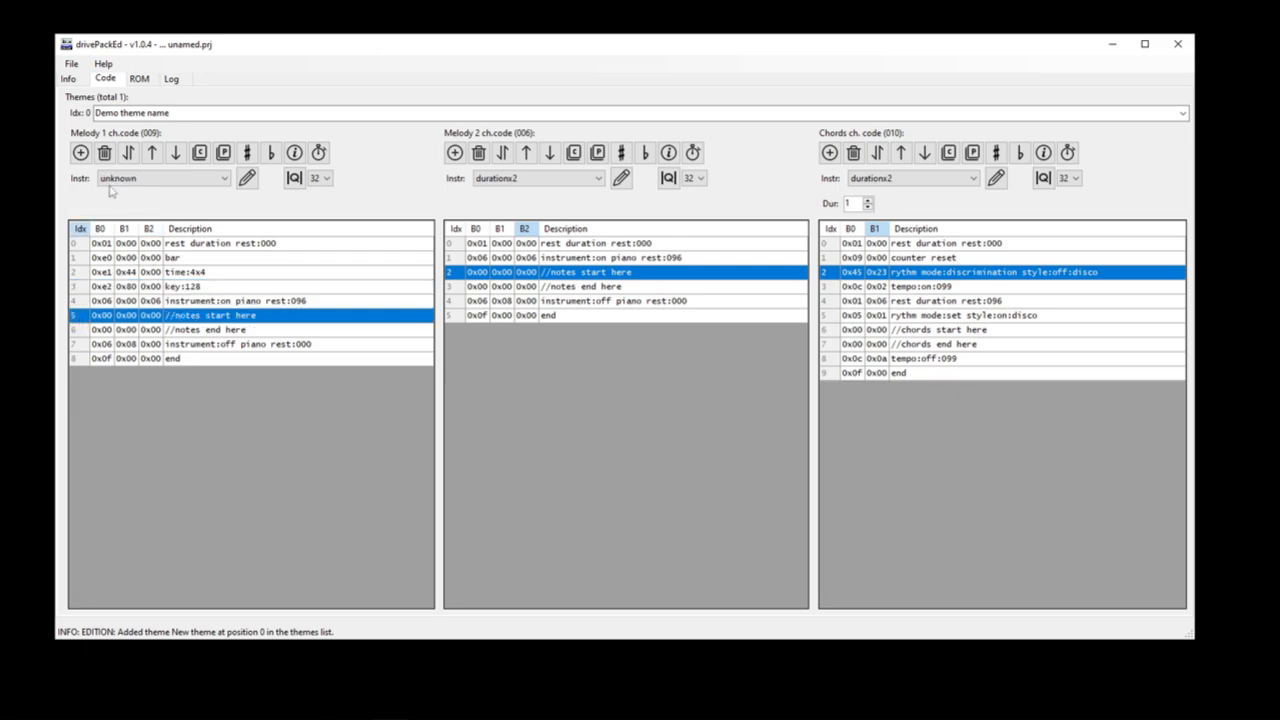
click(80, 152)
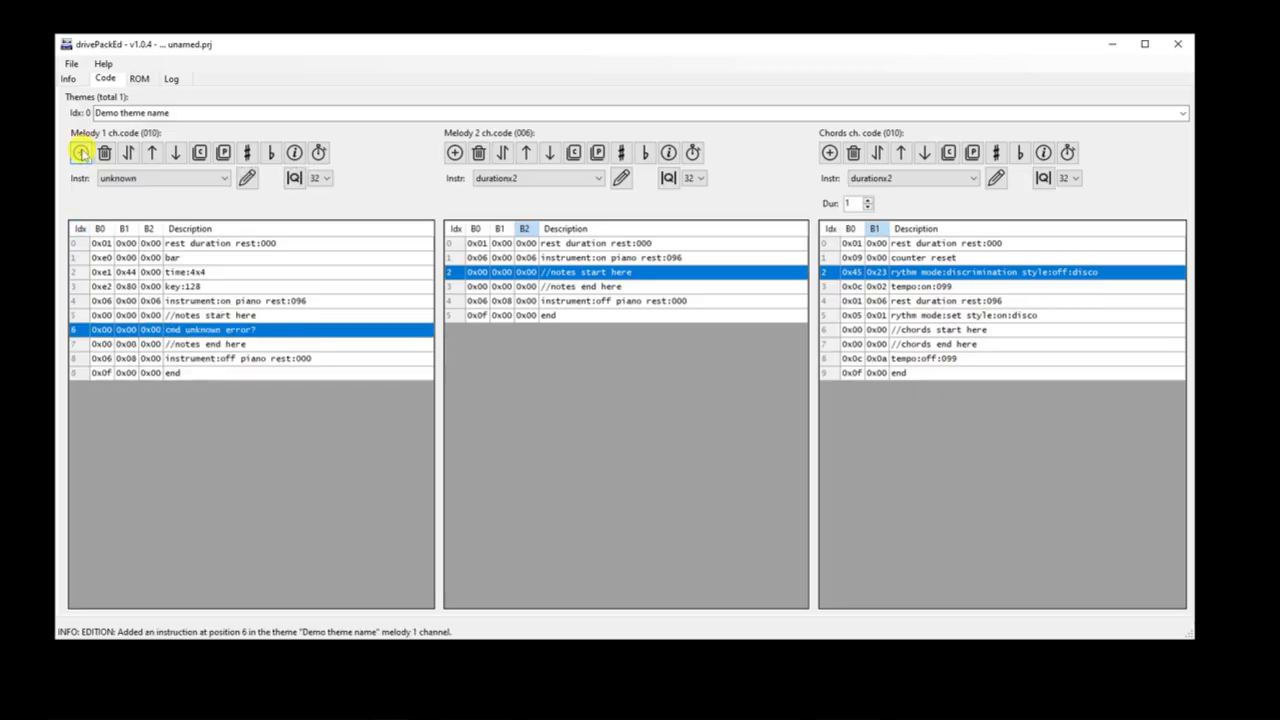
click(450, 272)
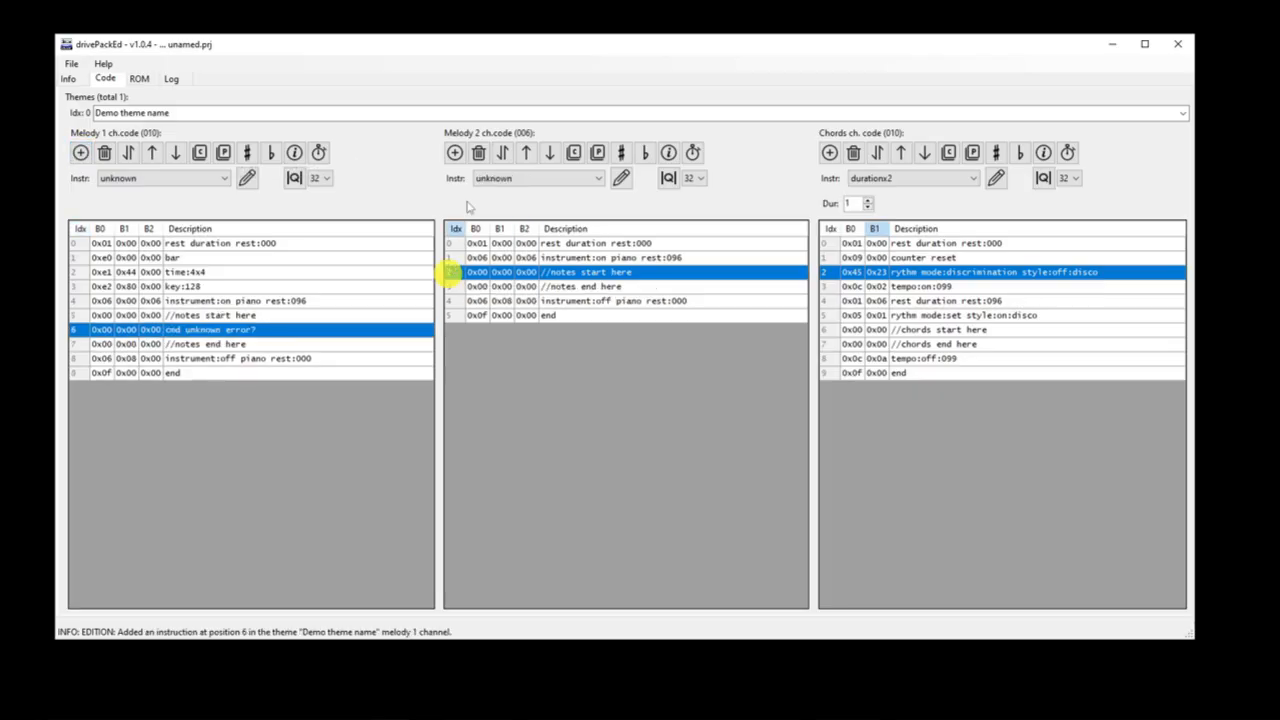
click(454, 152)
click(832, 329)
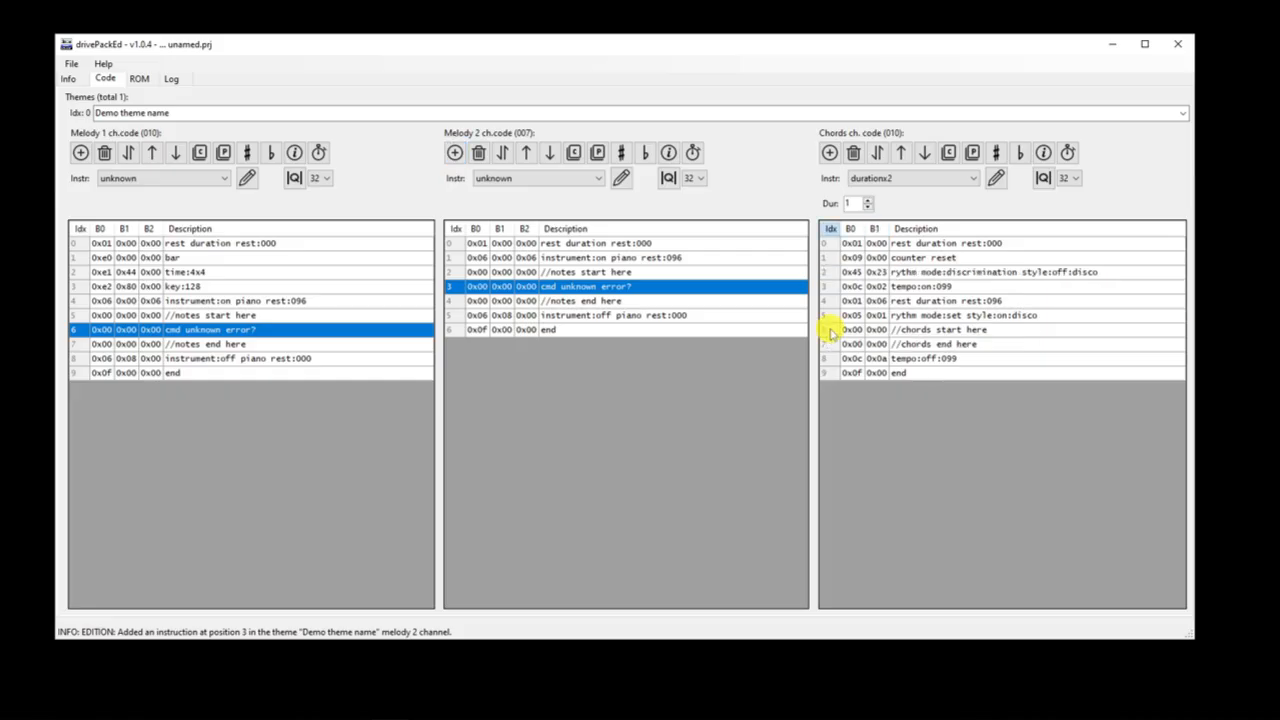
click(829, 152)
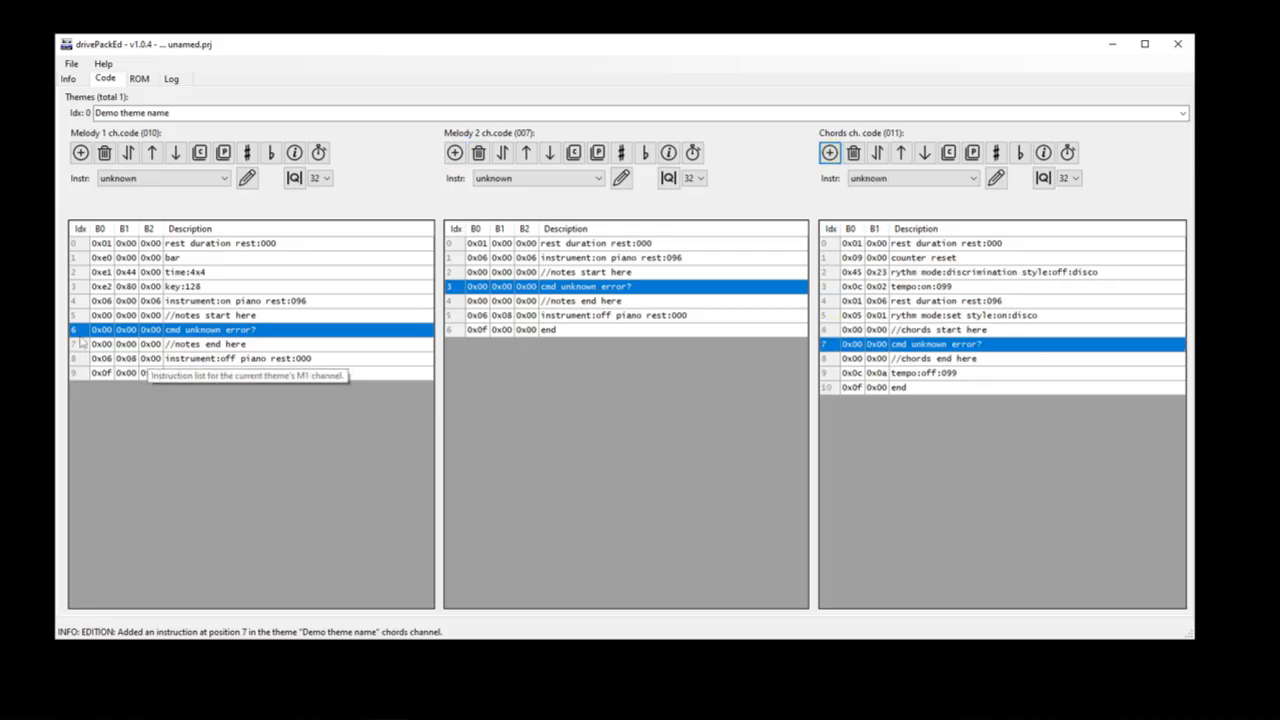
Step: Turn the blank Melody 1 instruction into a c4 note with duration 24 and rest 24
click(224, 178)
click(146, 226)
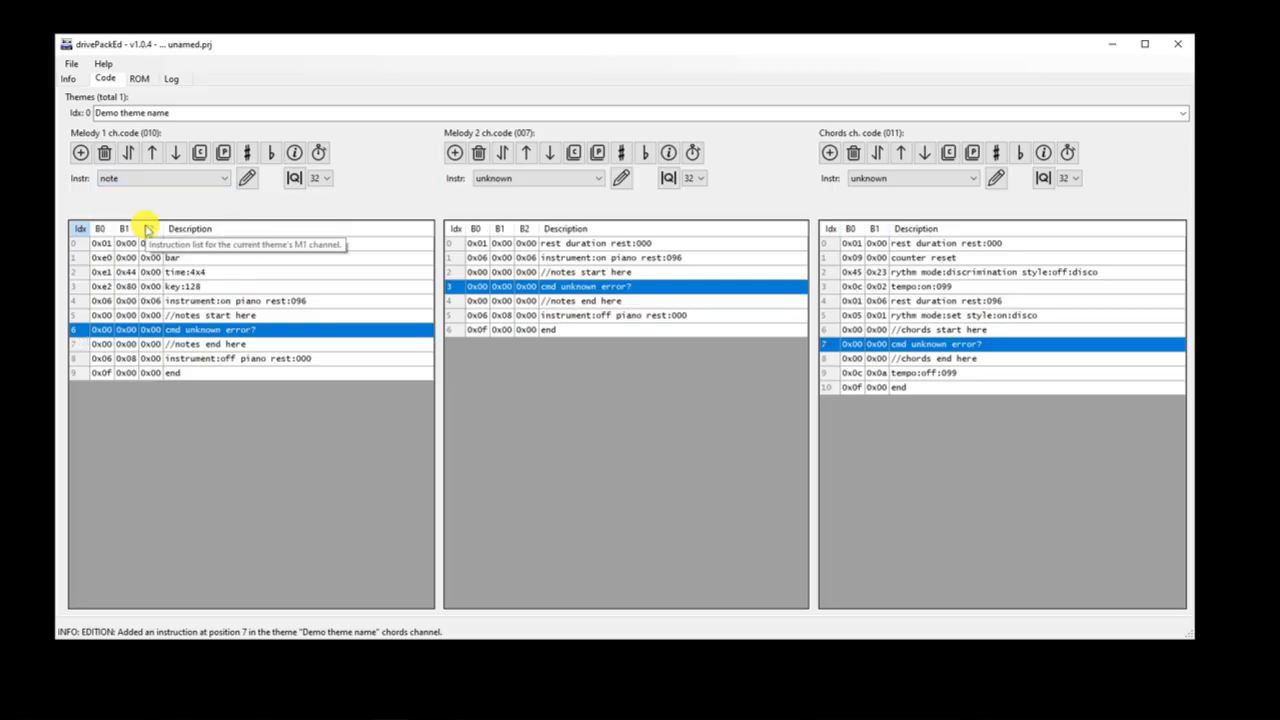
click(214, 178)
click(146, 204)
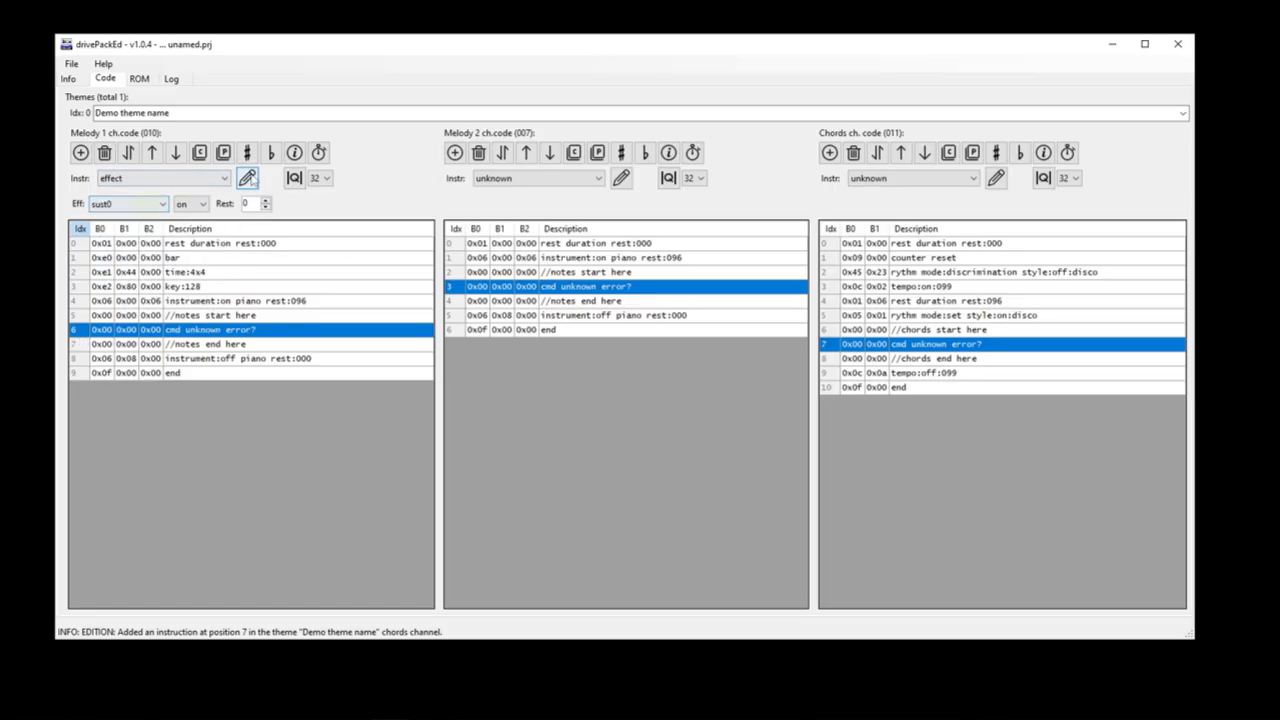
click(224, 178)
click(155, 226)
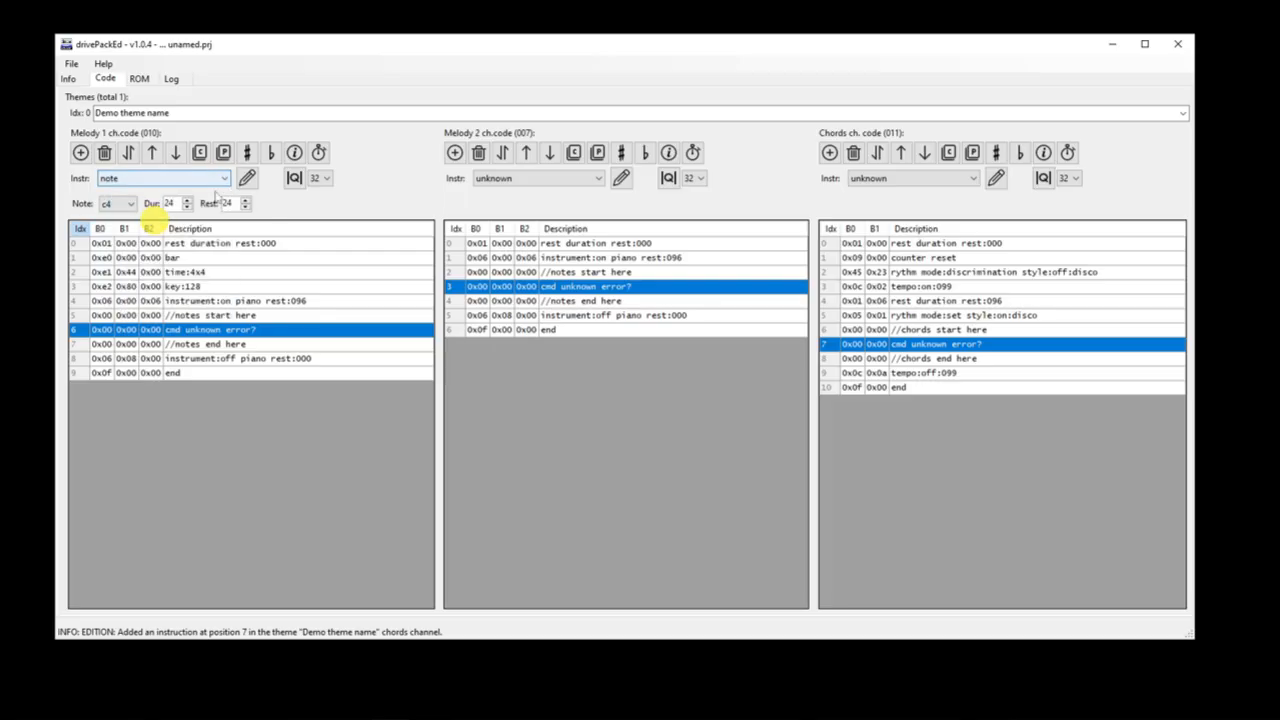
click(118, 203)
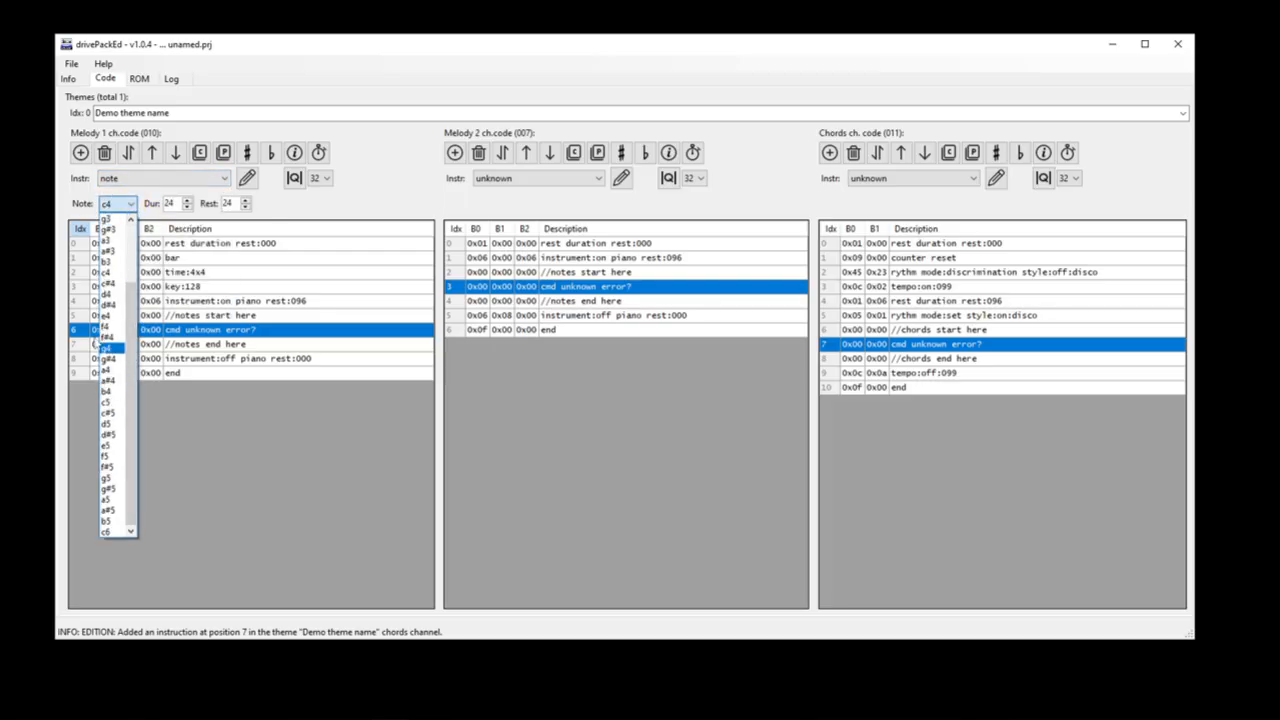
click(247, 178)
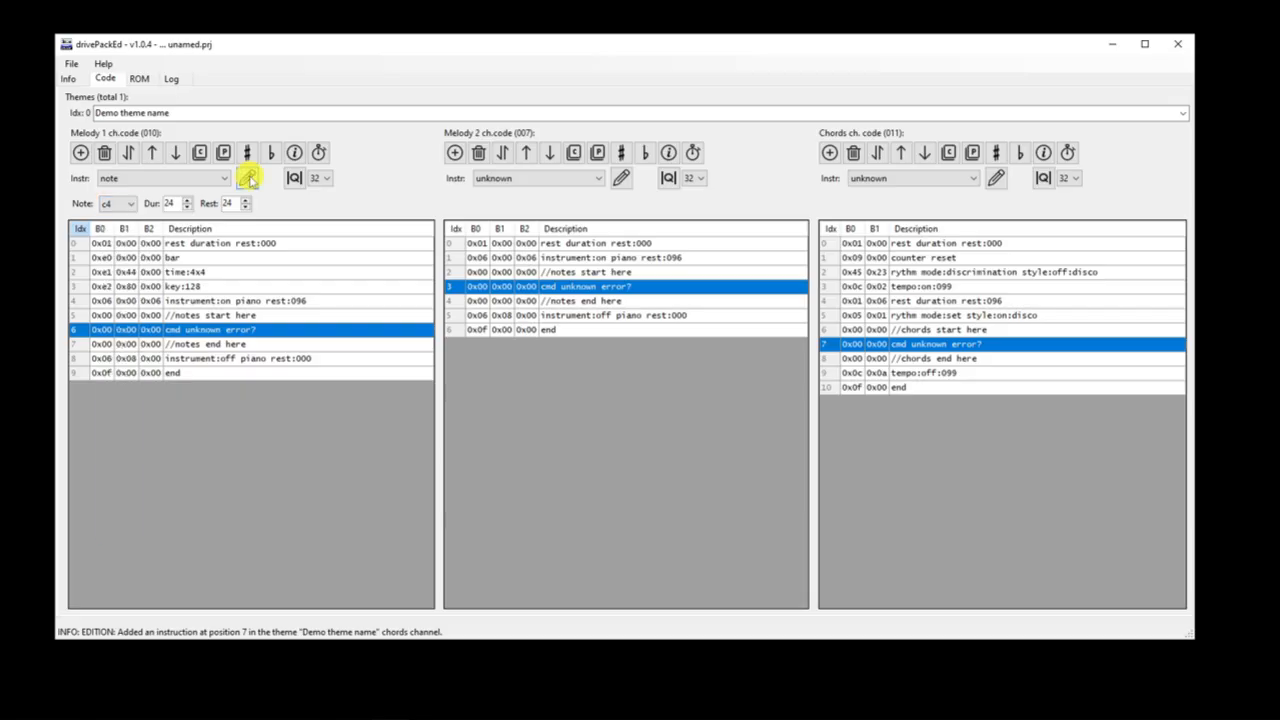
click(247, 178)
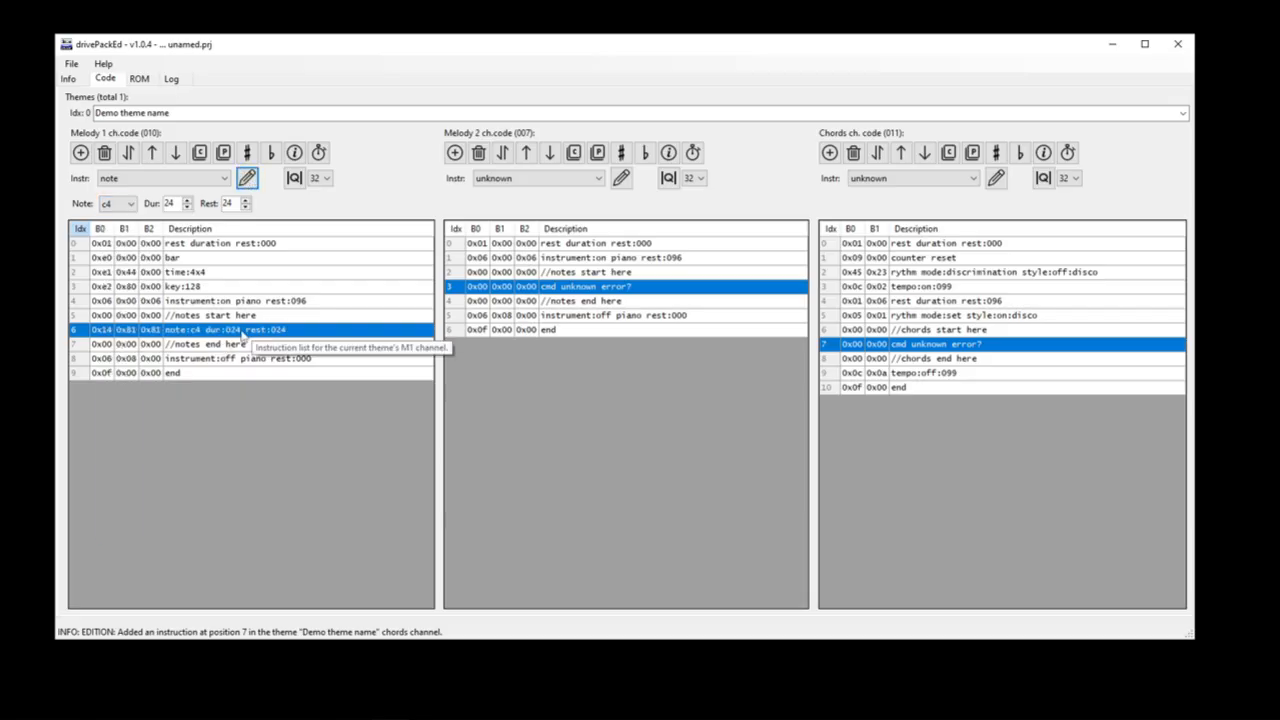
click(224, 180)
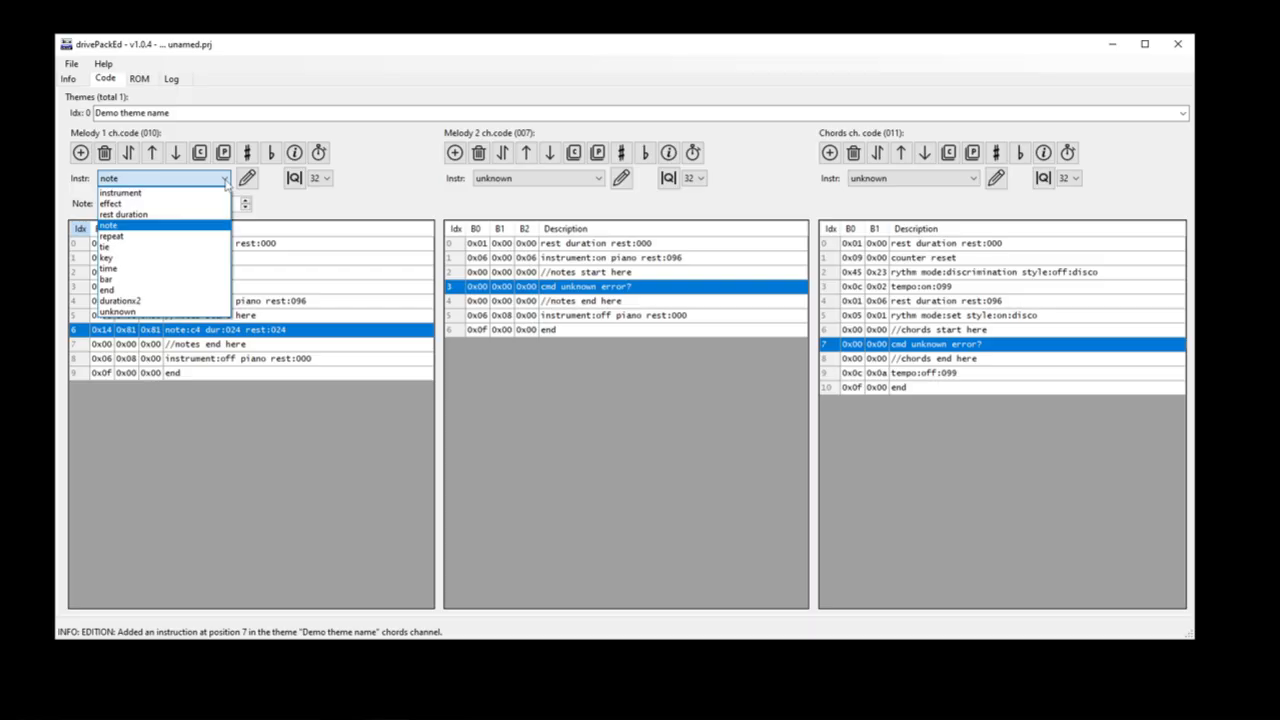
click(288, 343)
Step: Append the comment "// our own comments" to the description of the c4 note instruction in Melody 1
click(214, 331)
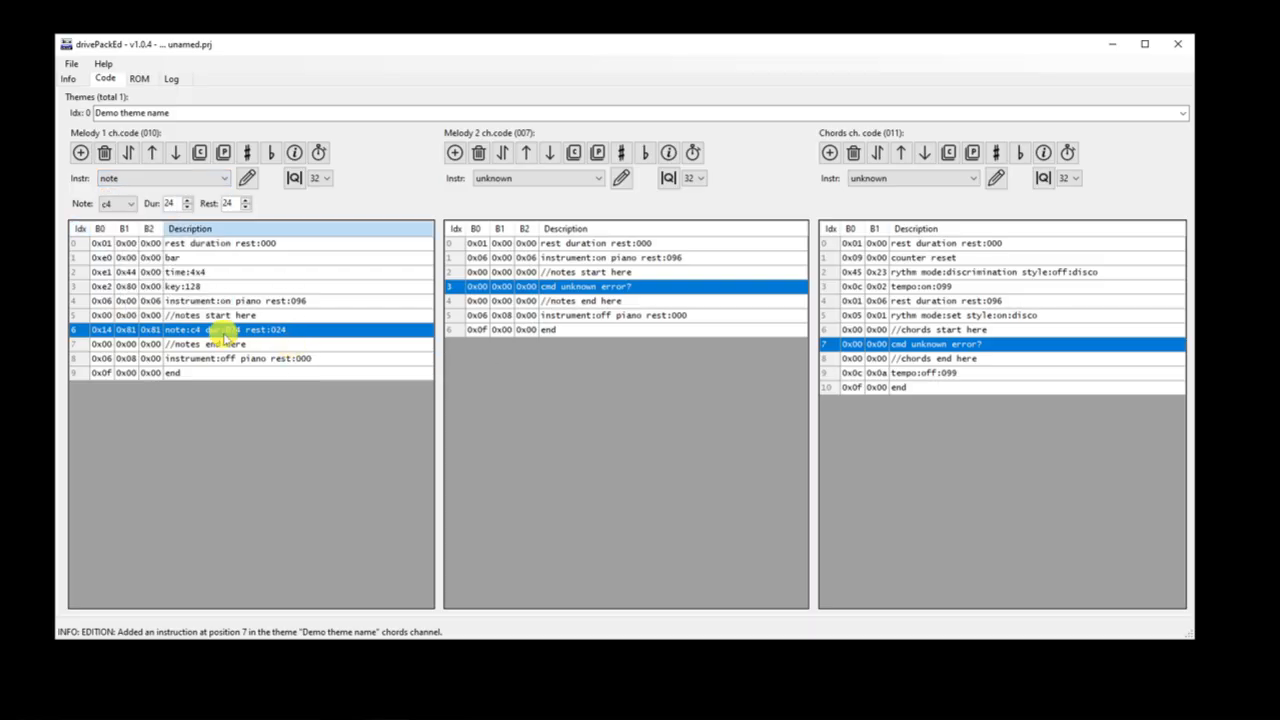
click(287, 331)
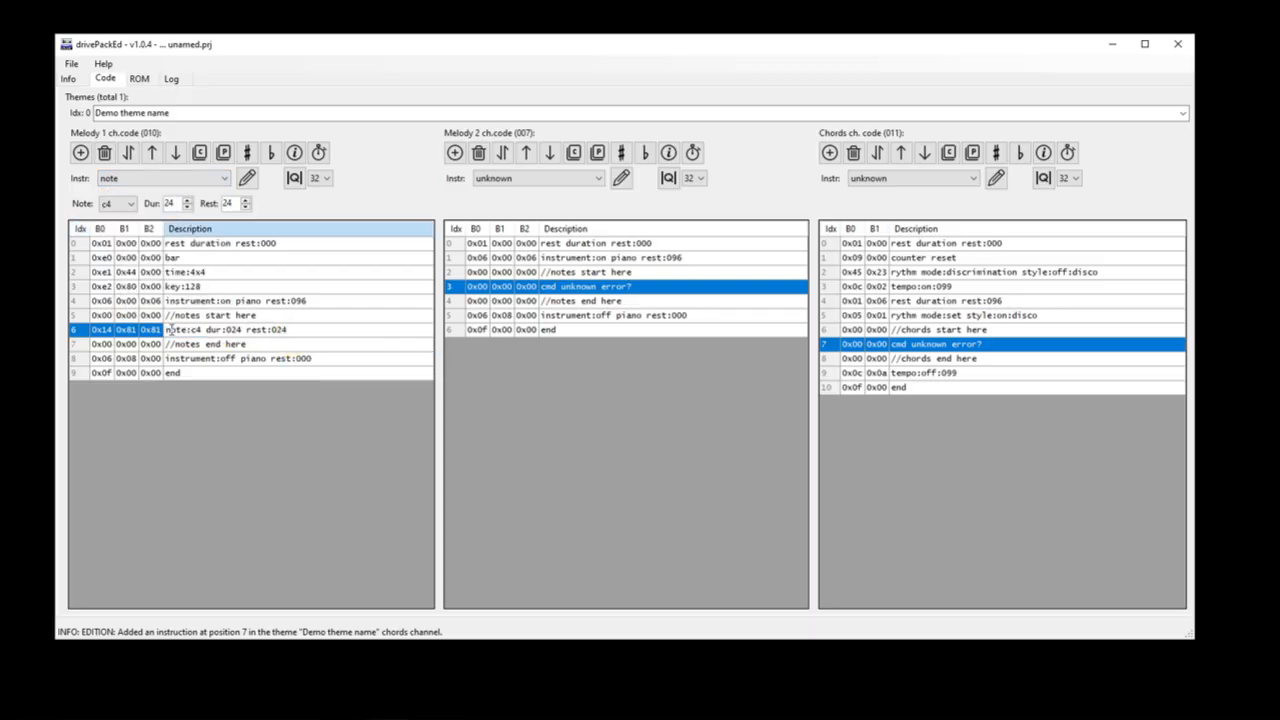
drag(167, 330, 255, 331)
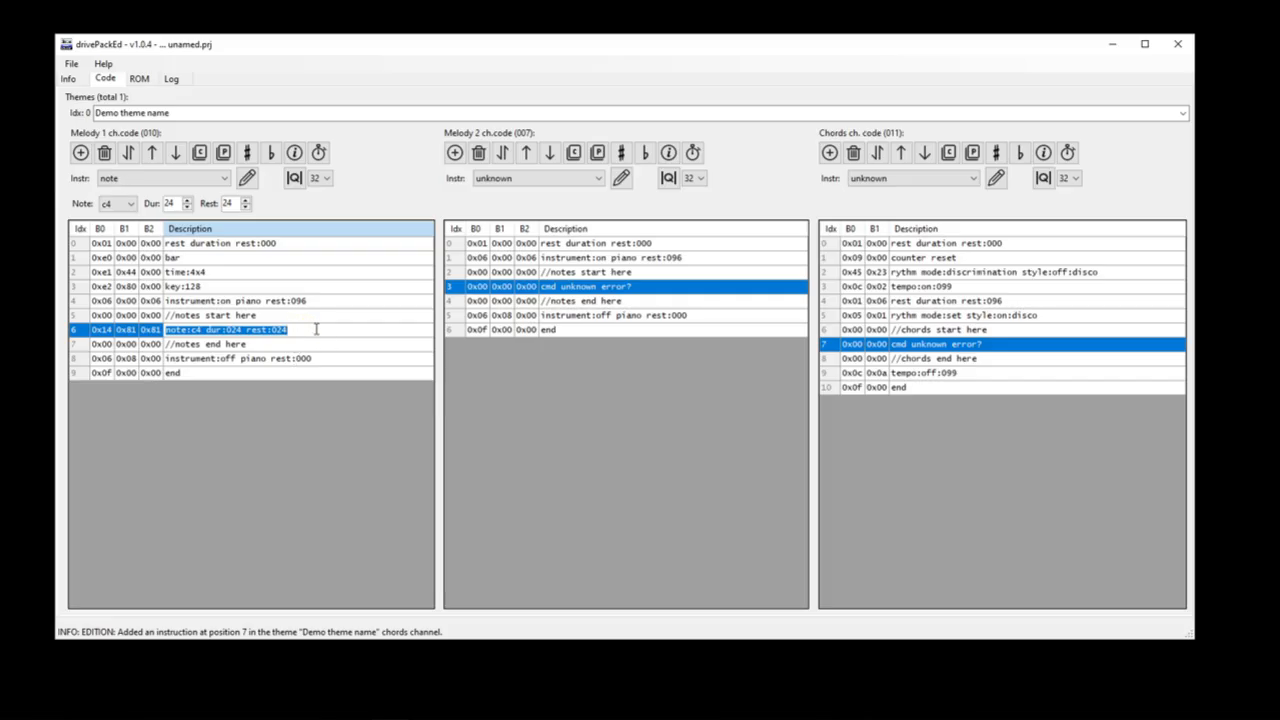
click(315, 329)
click(288, 330)
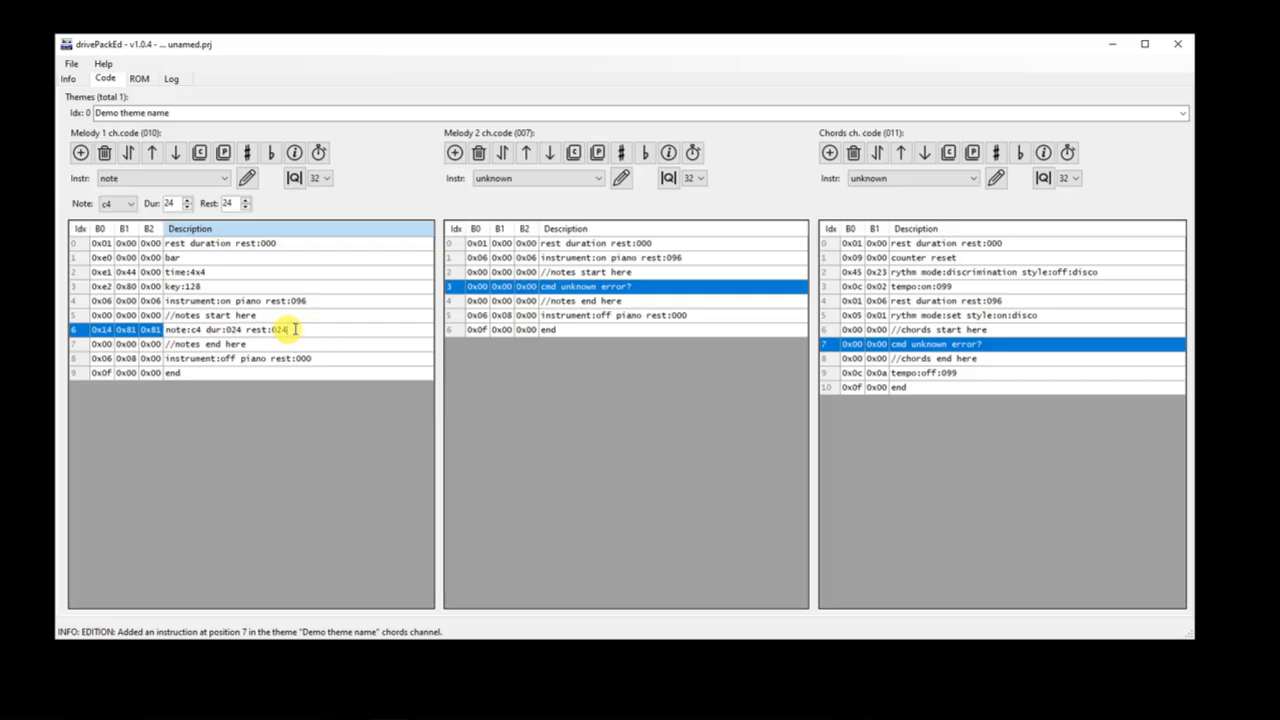
text(/)
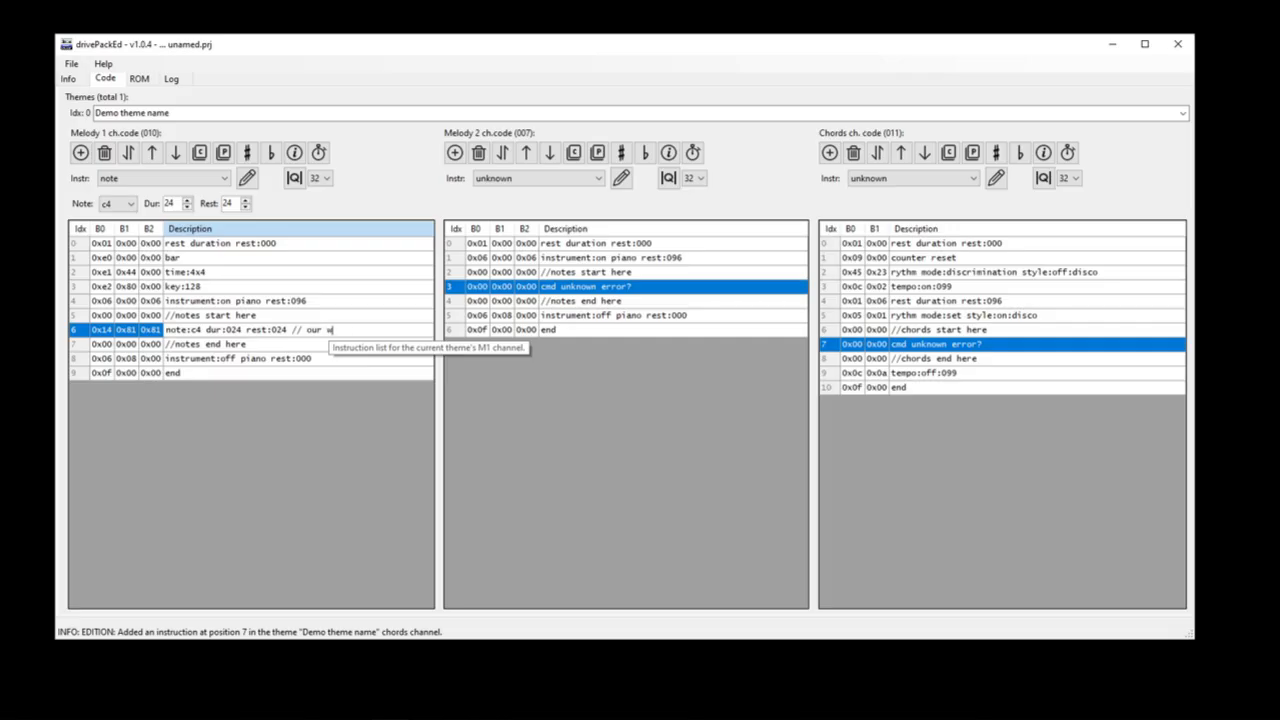
text(/ our own comments)
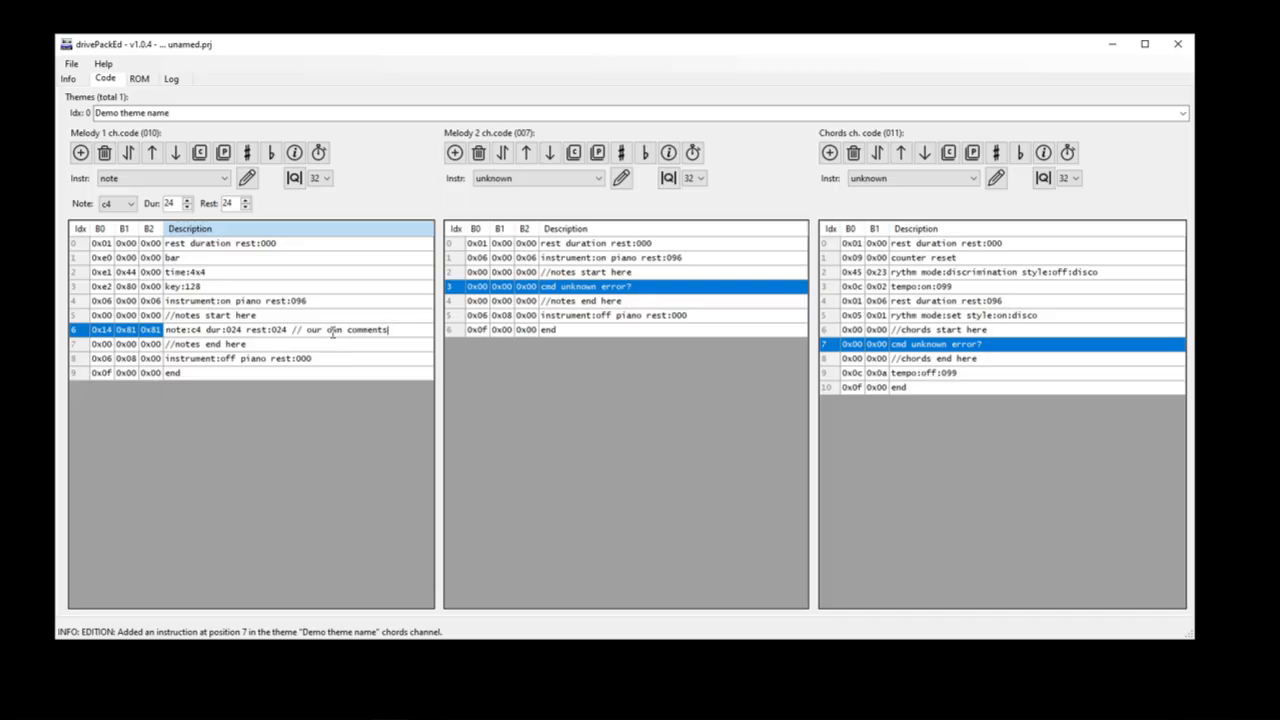
key(Return)
click(357, 343)
click(375, 334)
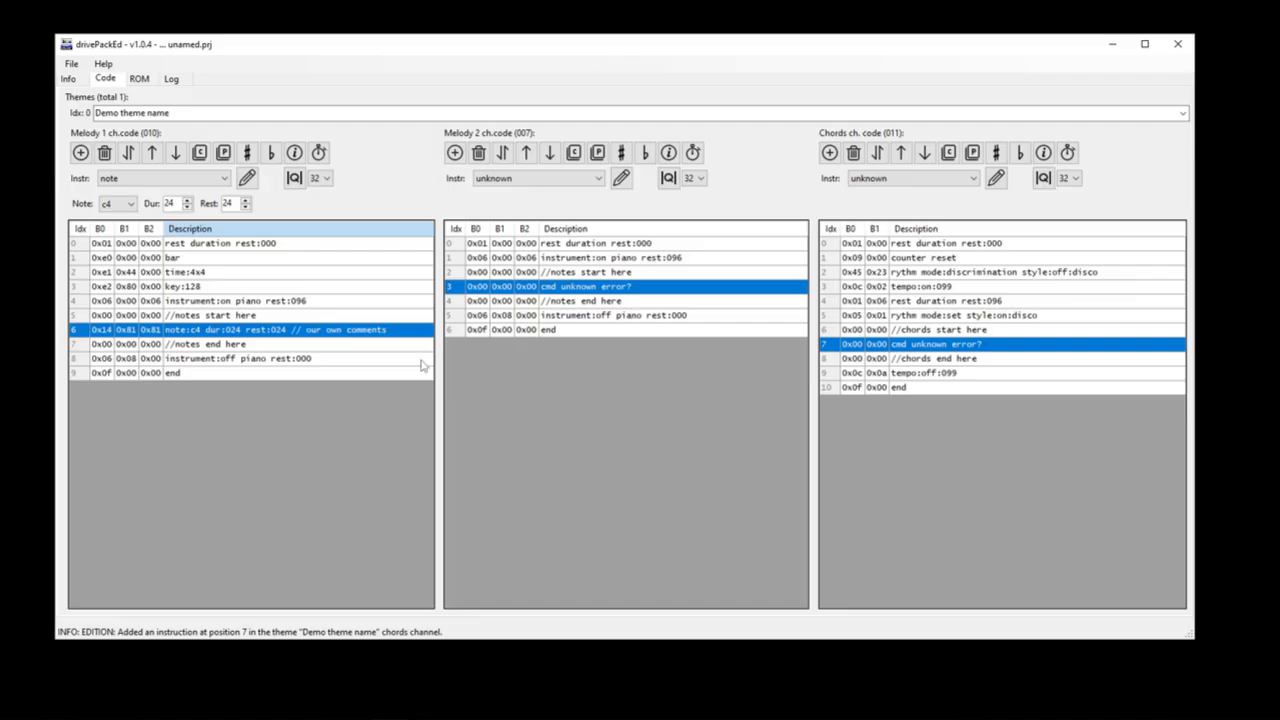
Step: Examine the duration and rest parameters of the Melody 1 note and the parameters of the chord instruction type in the Chords channel
click(160, 203)
double_click(226, 203)
double_click(170, 203)
click(968, 178)
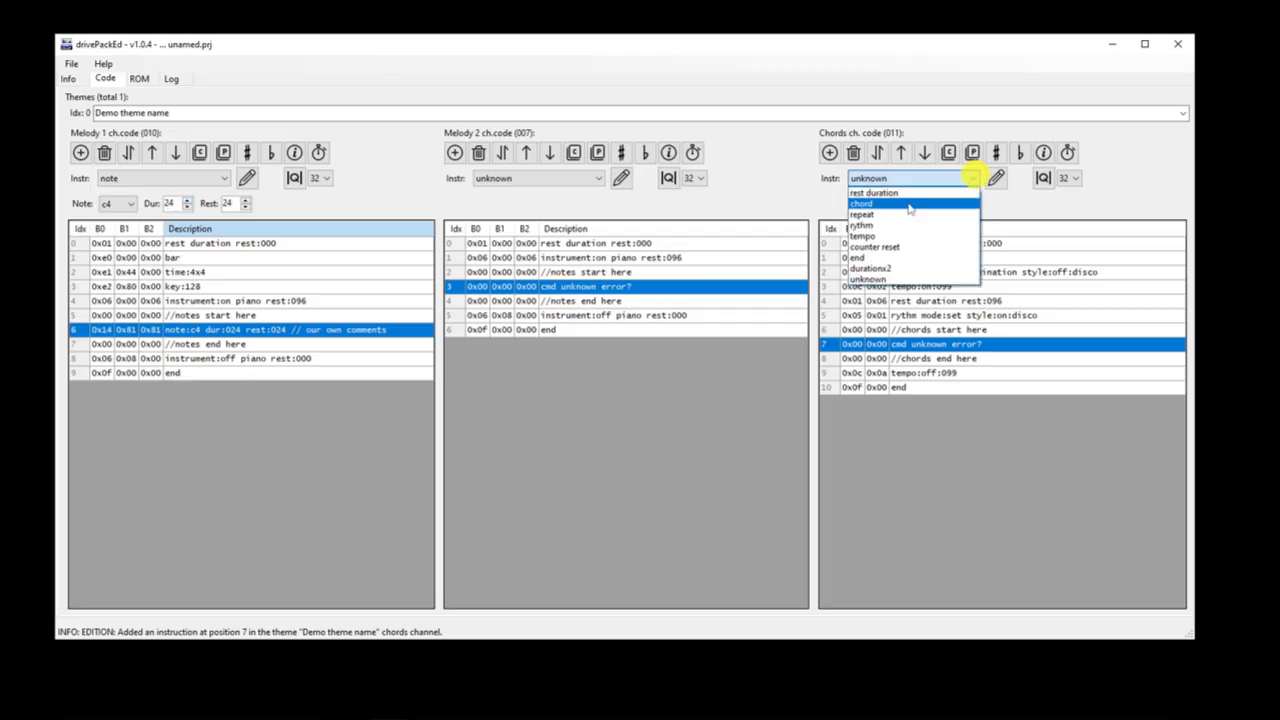
click(861, 203)
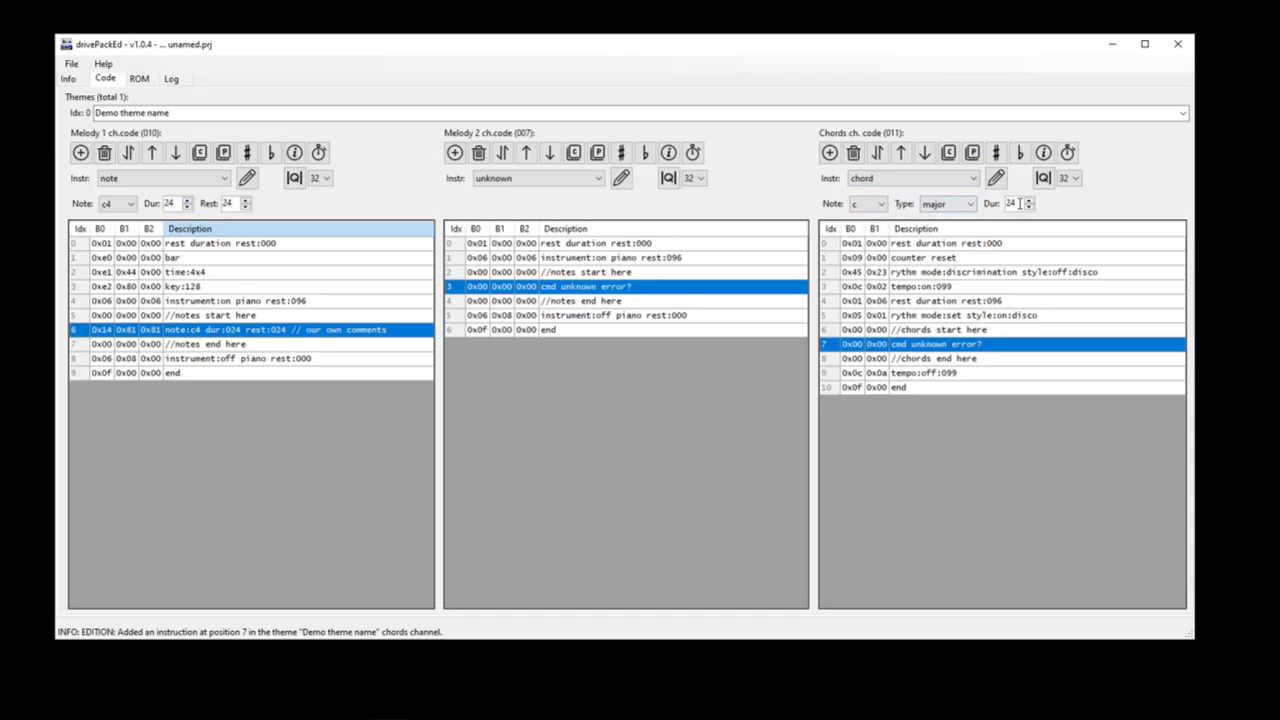
drag(235, 204, 152, 204)
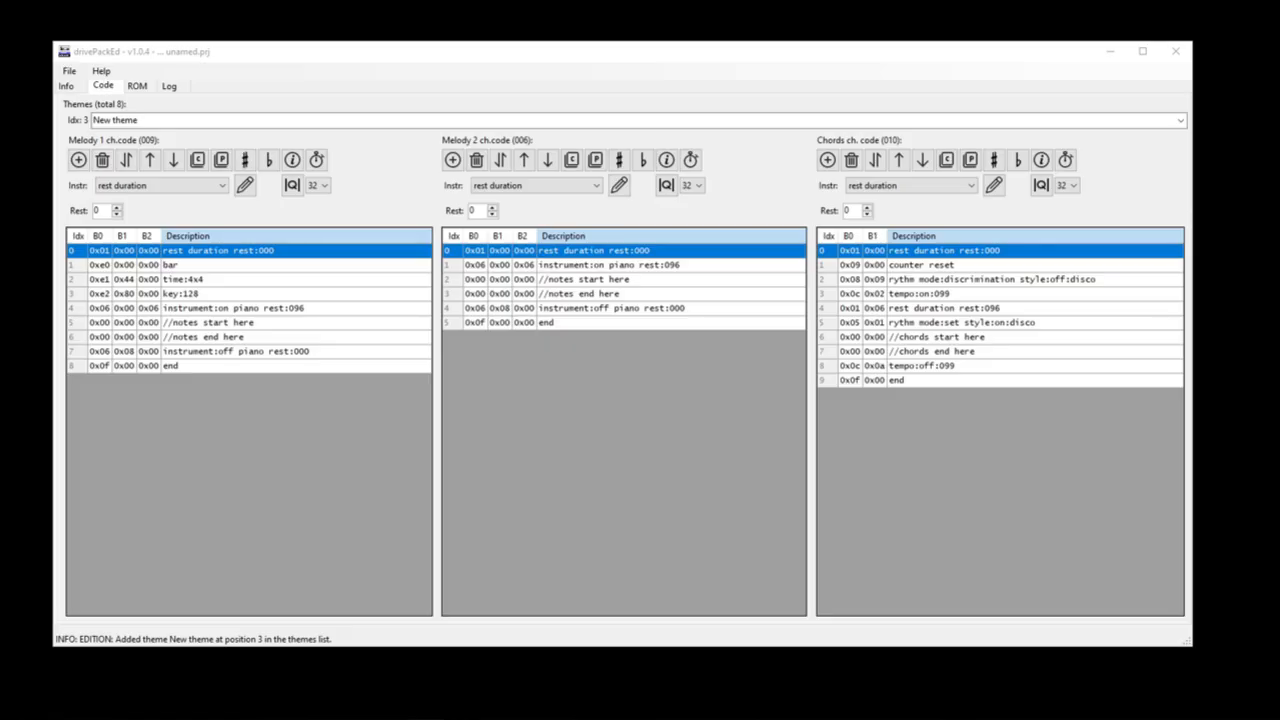
Step: Apply quantization at 32 to the selected instruction in each channel, and to the start and end comment rows of Melody 1 and Melody 2
click(292, 185)
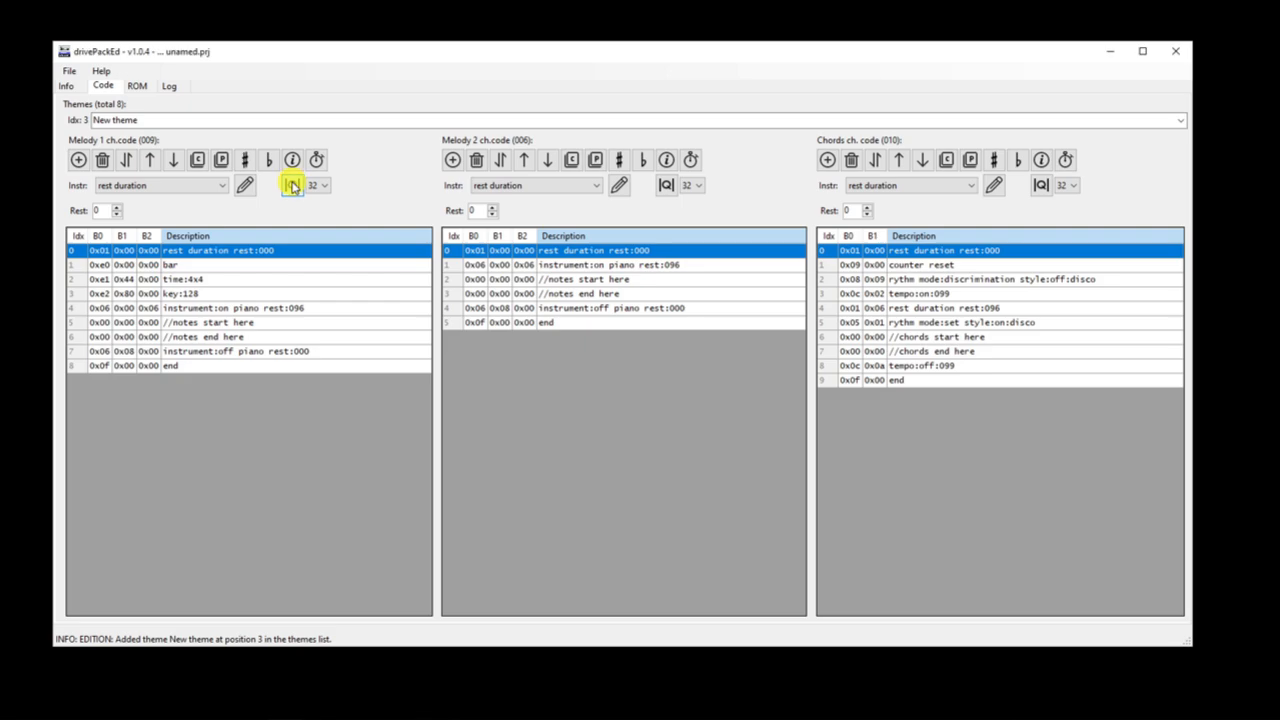
click(666, 185)
click(1041, 186)
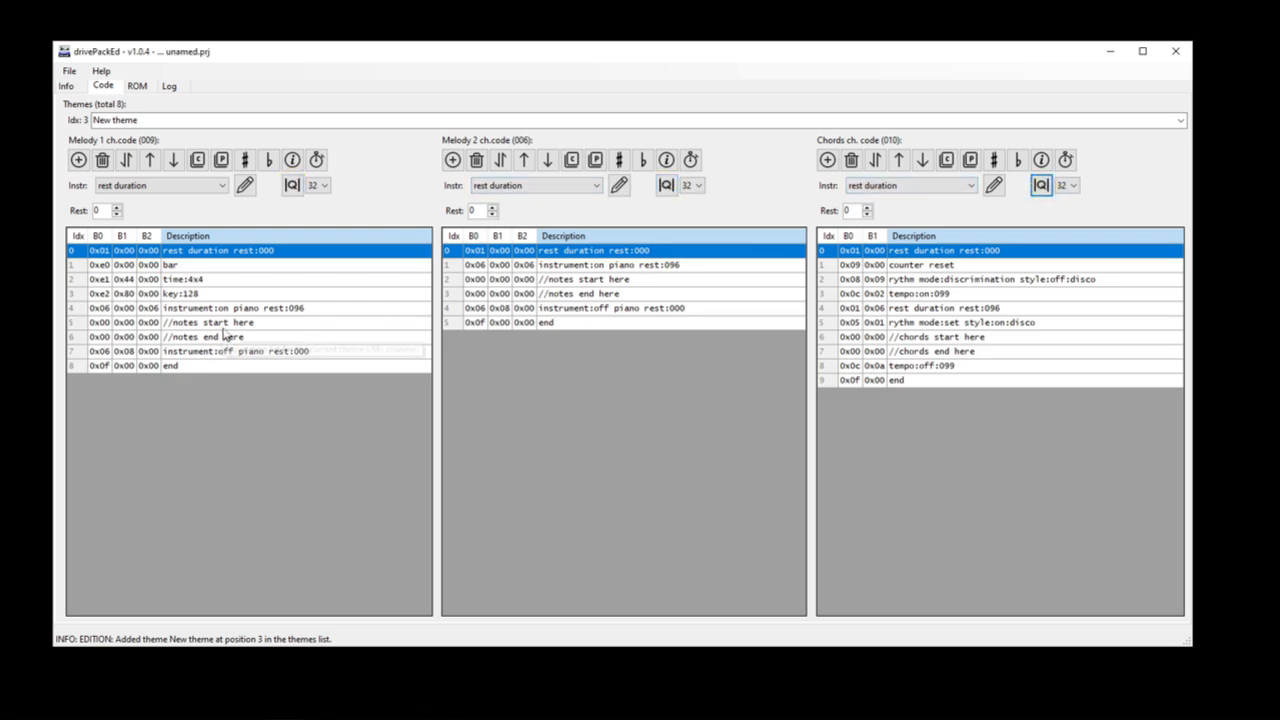
drag(223, 322, 223, 337)
click(292, 185)
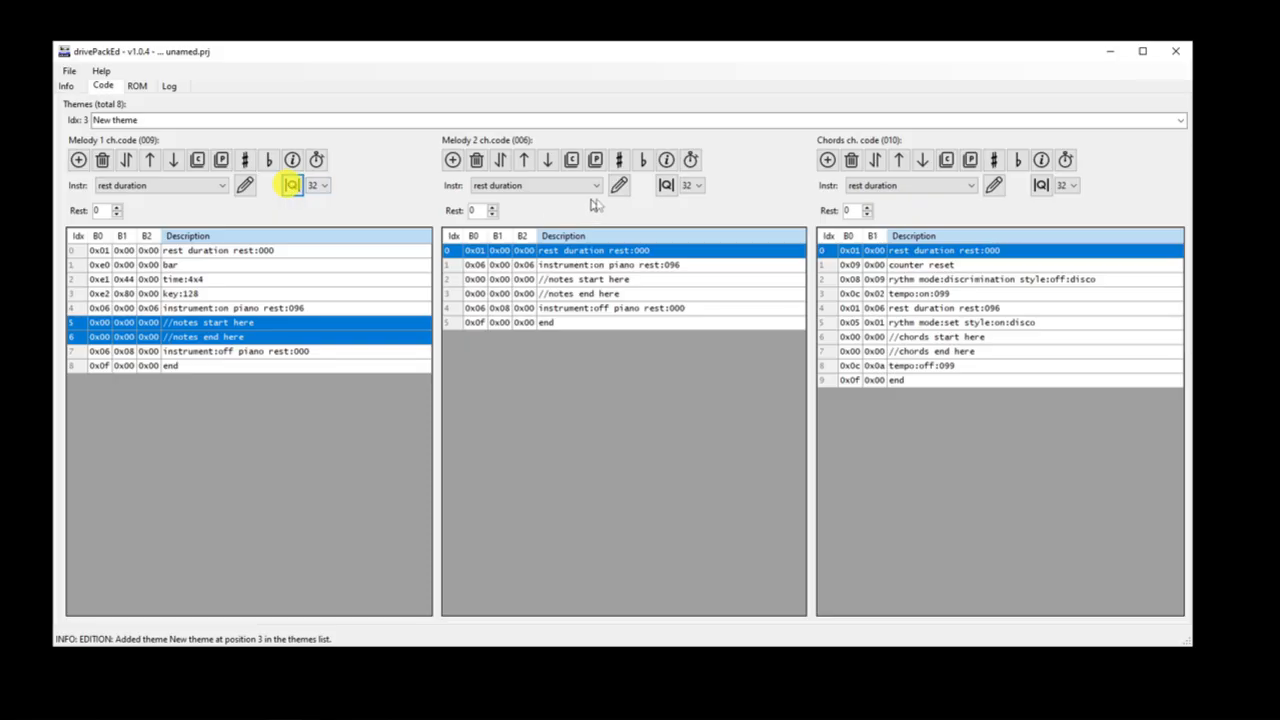
drag(612, 280, 612, 295)
click(666, 185)
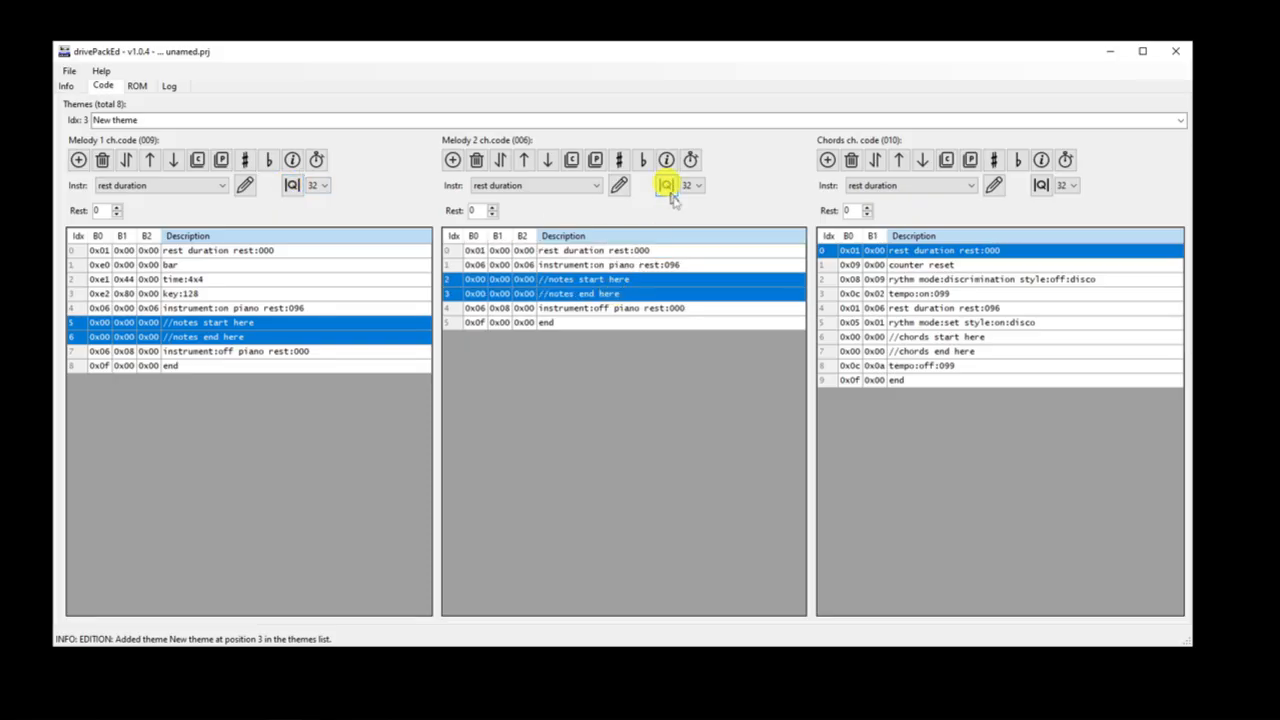
click(968, 338)
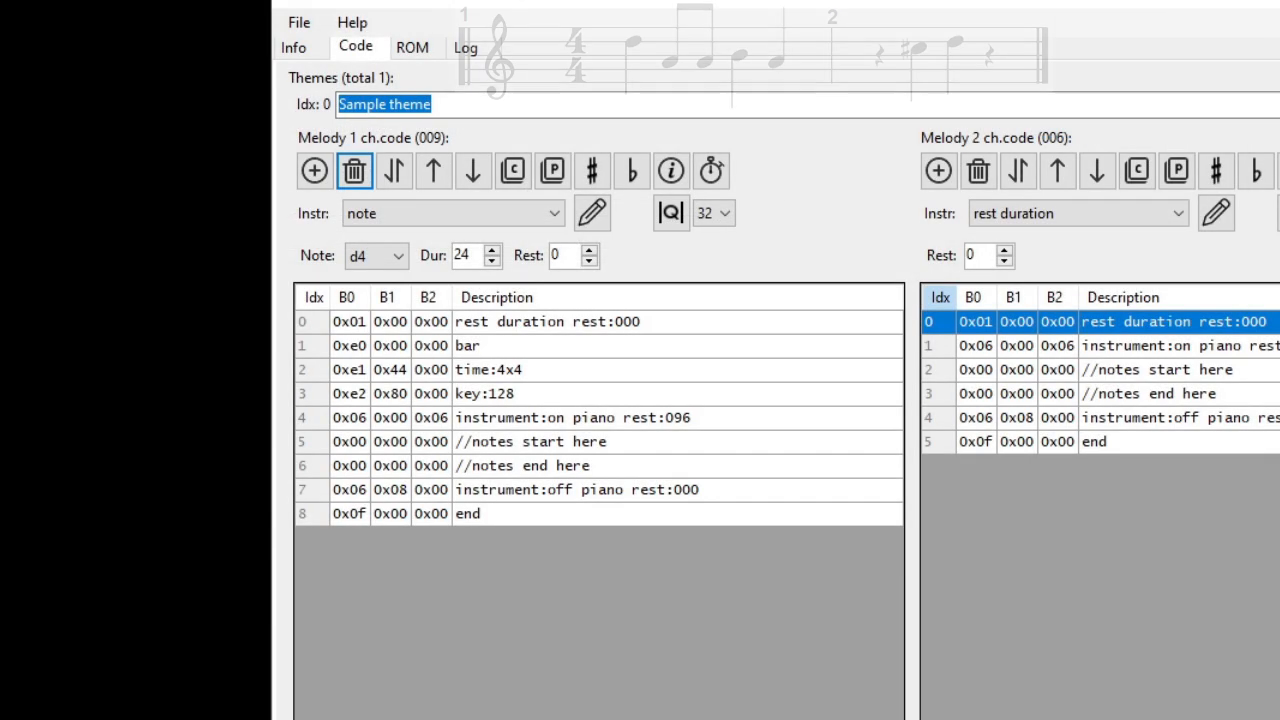
Step: Insert seven blank instructions directly below the "//notes start here" comment in the Melody 1 channel of the Sample theme
click(458, 441)
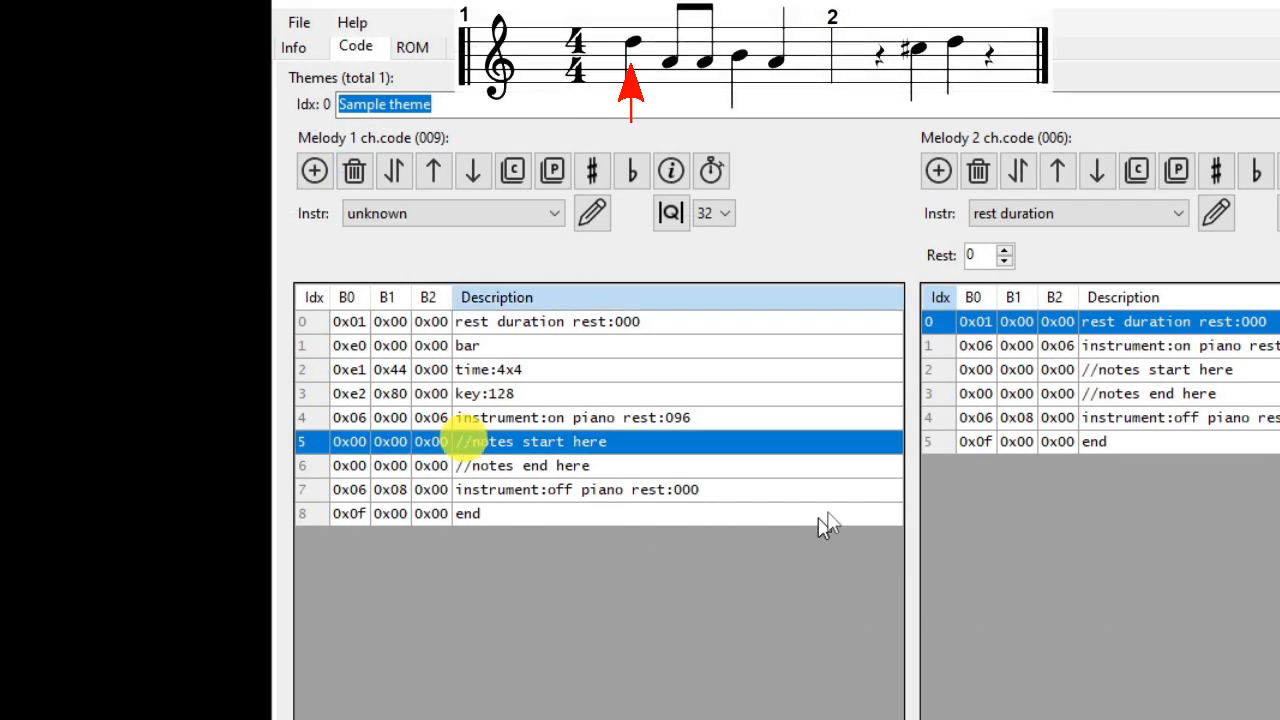
click(315, 171)
click(315, 171)
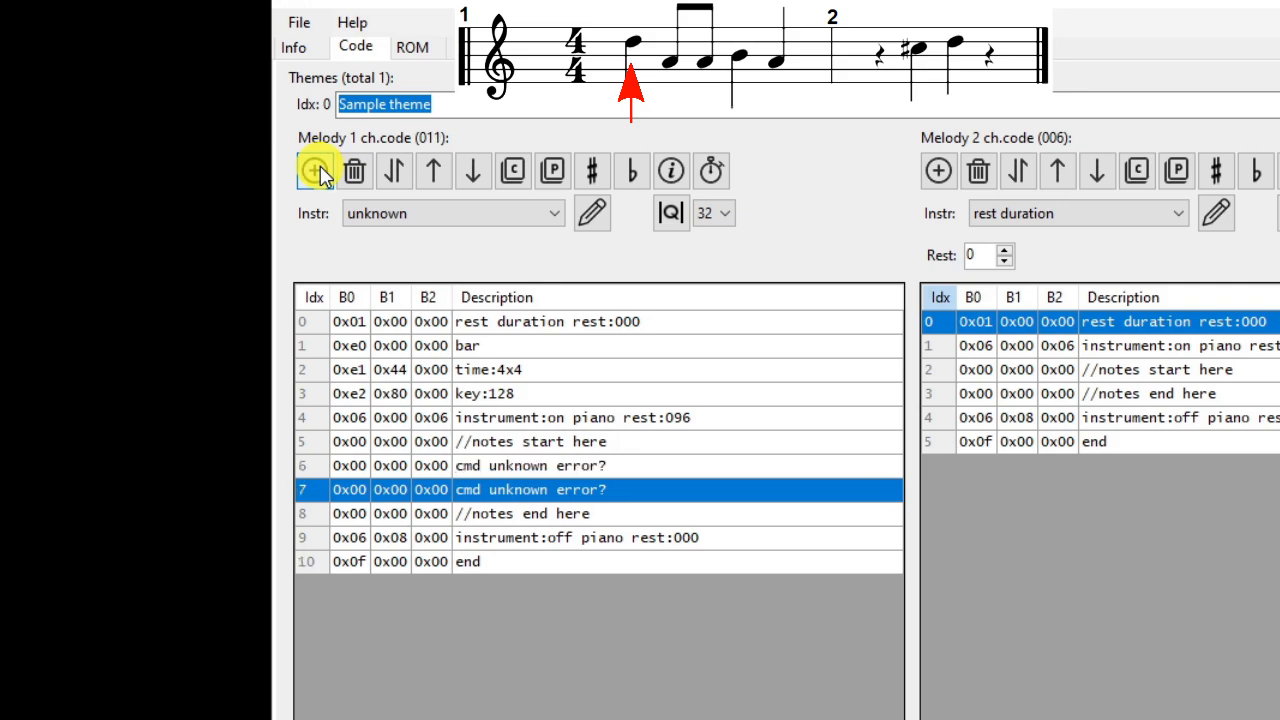
click(316, 172)
click(315, 171)
click(315, 171)
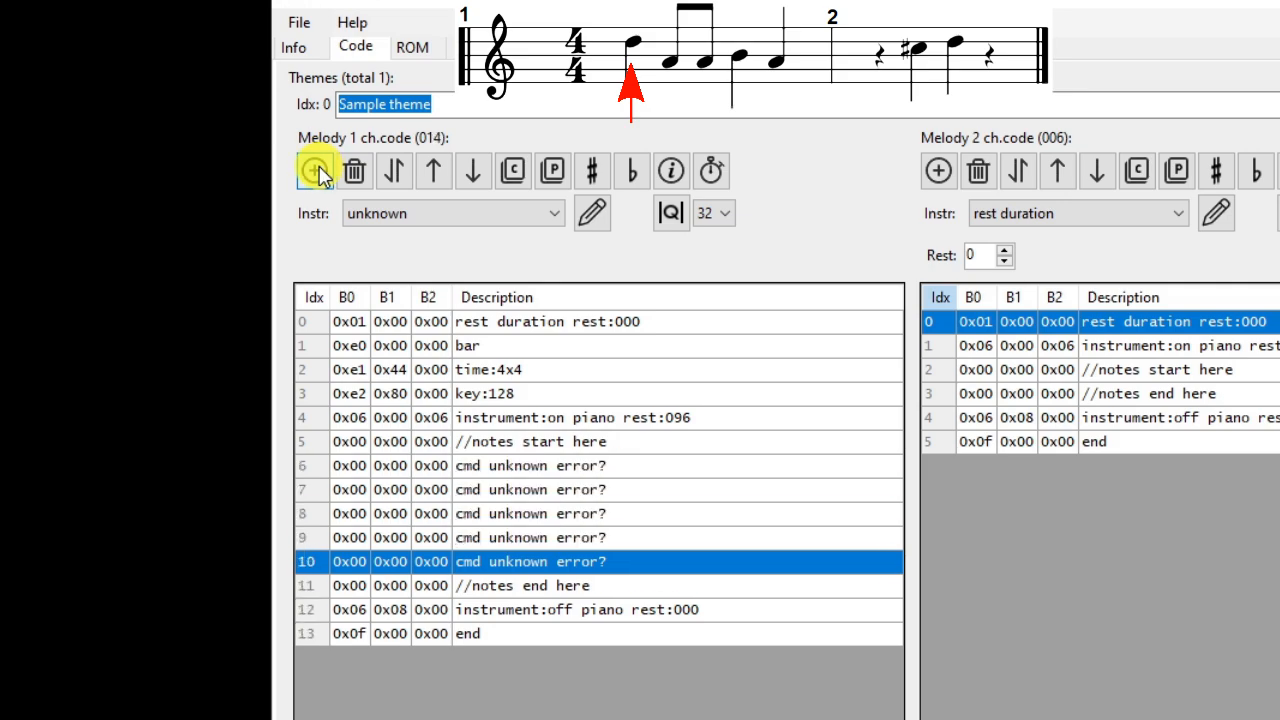
click(315, 171)
click(315, 171)
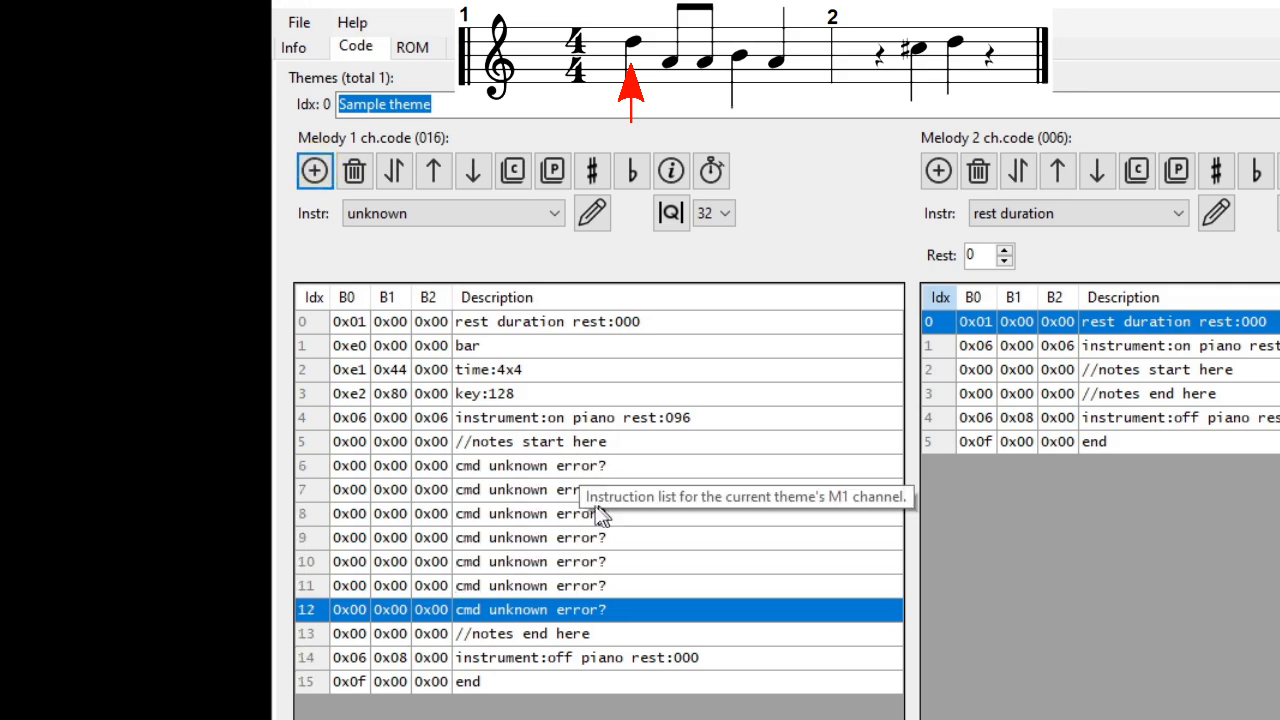
Step: Replace the blank instruction at index 6 of Melody 1 with a d4 note of duration 24 and rest 0
click(425, 468)
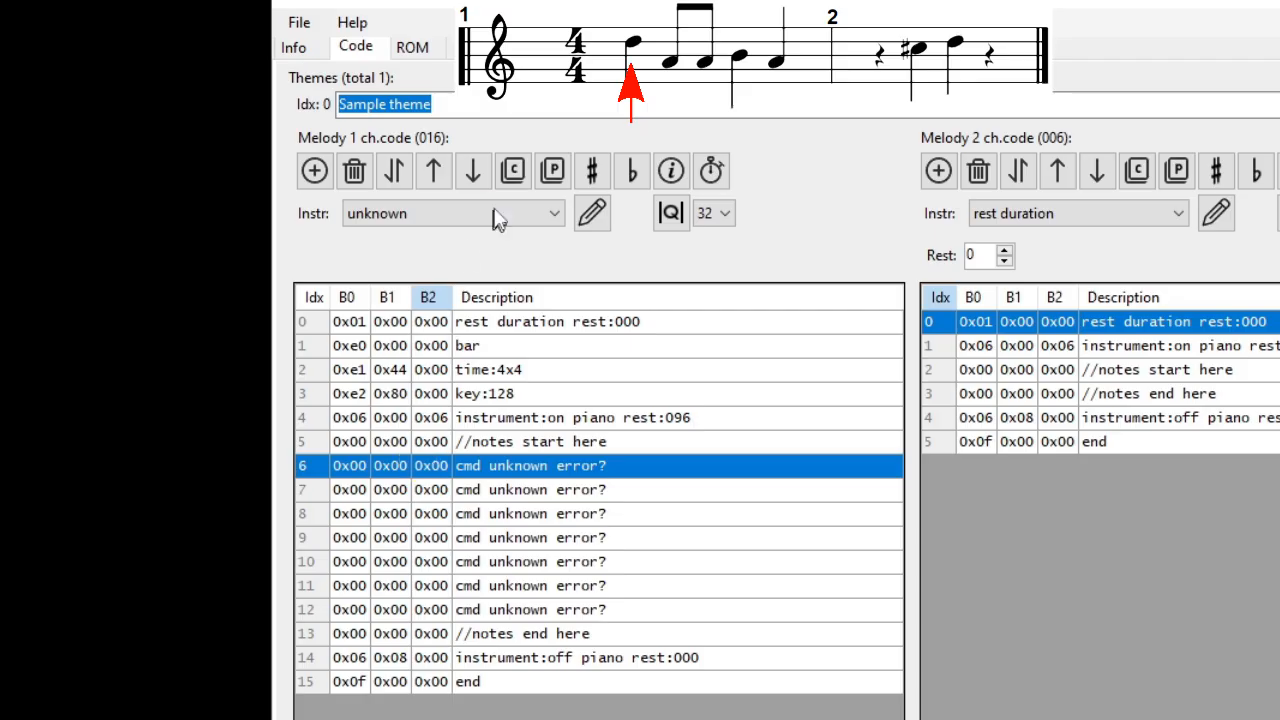
click(548, 213)
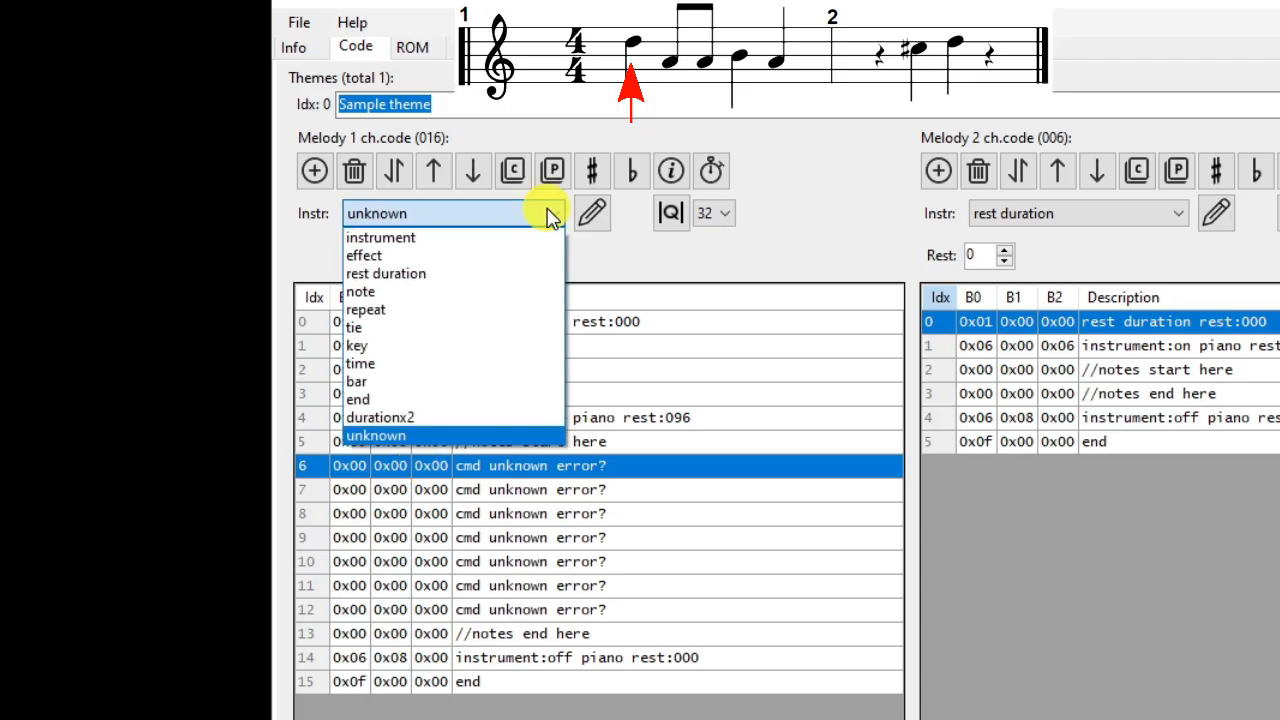
click(418, 298)
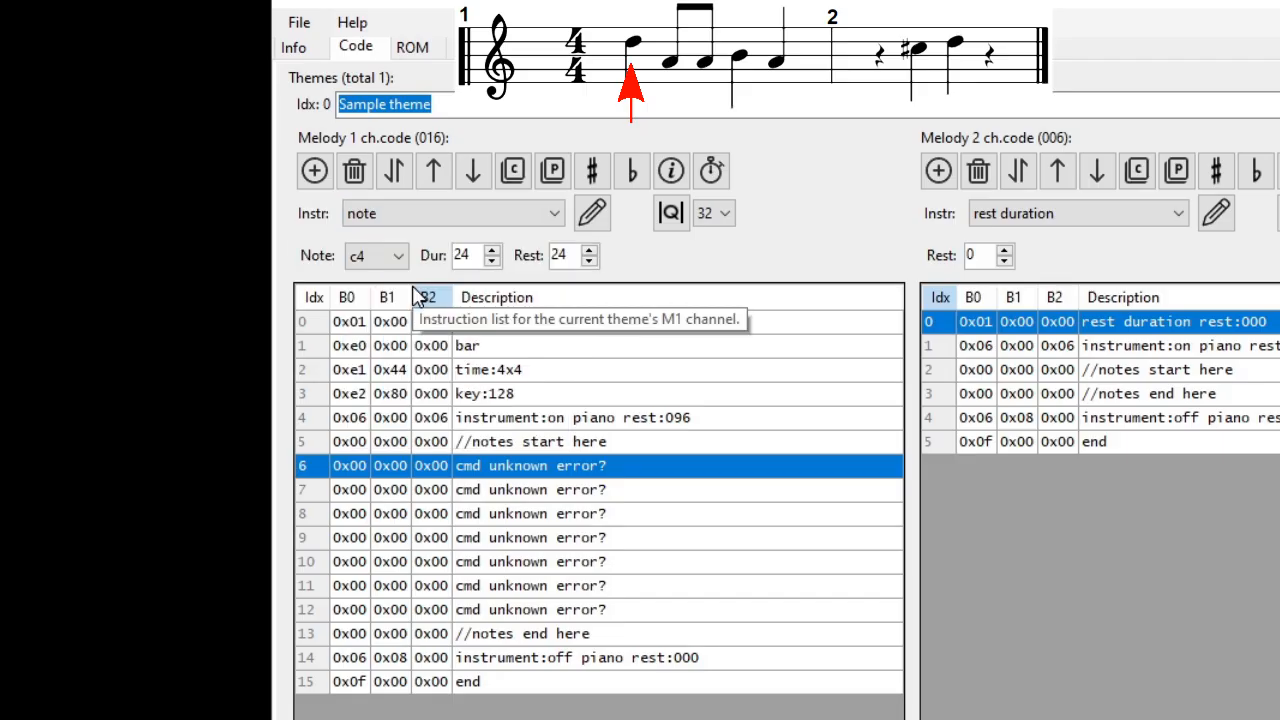
click(398, 258)
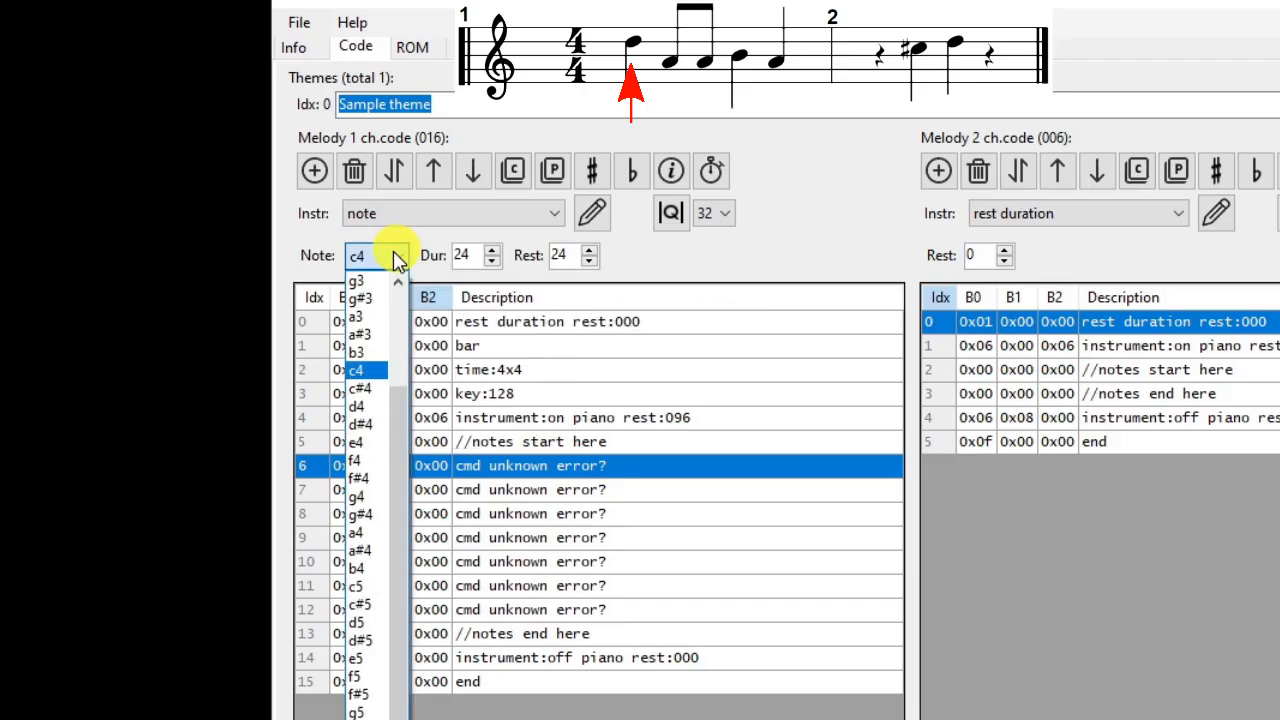
click(369, 410)
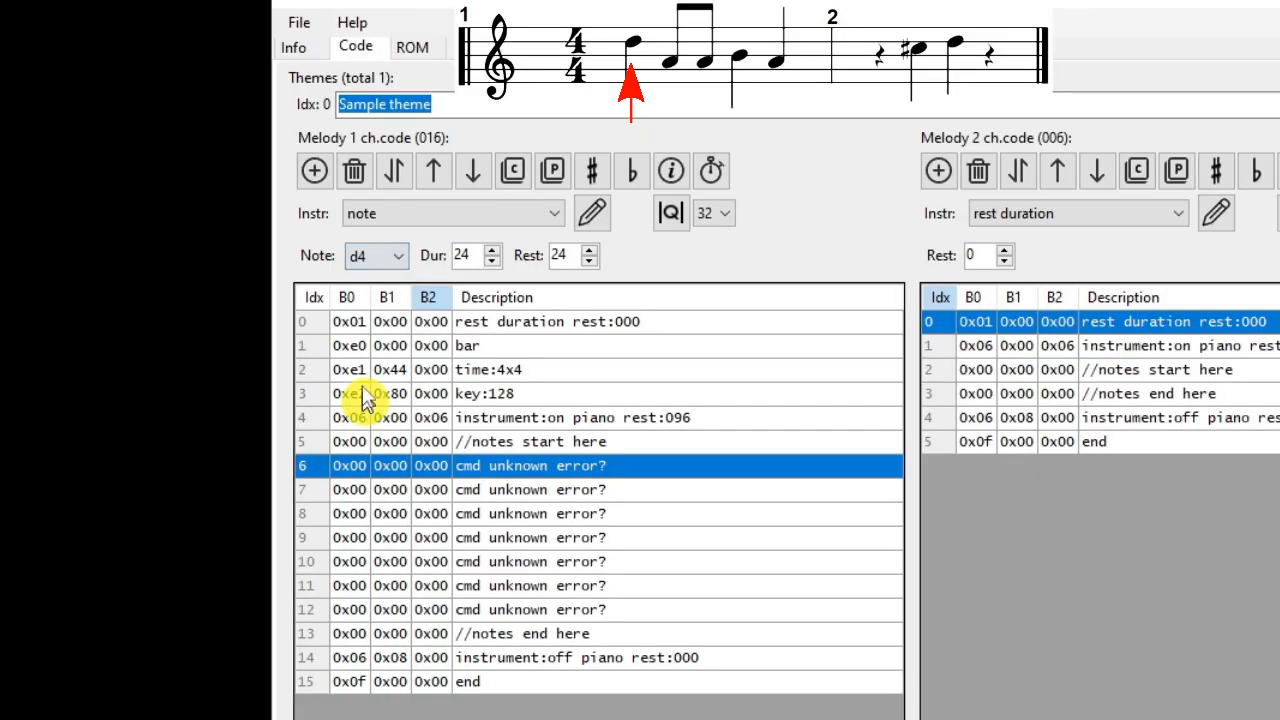
click(460, 255)
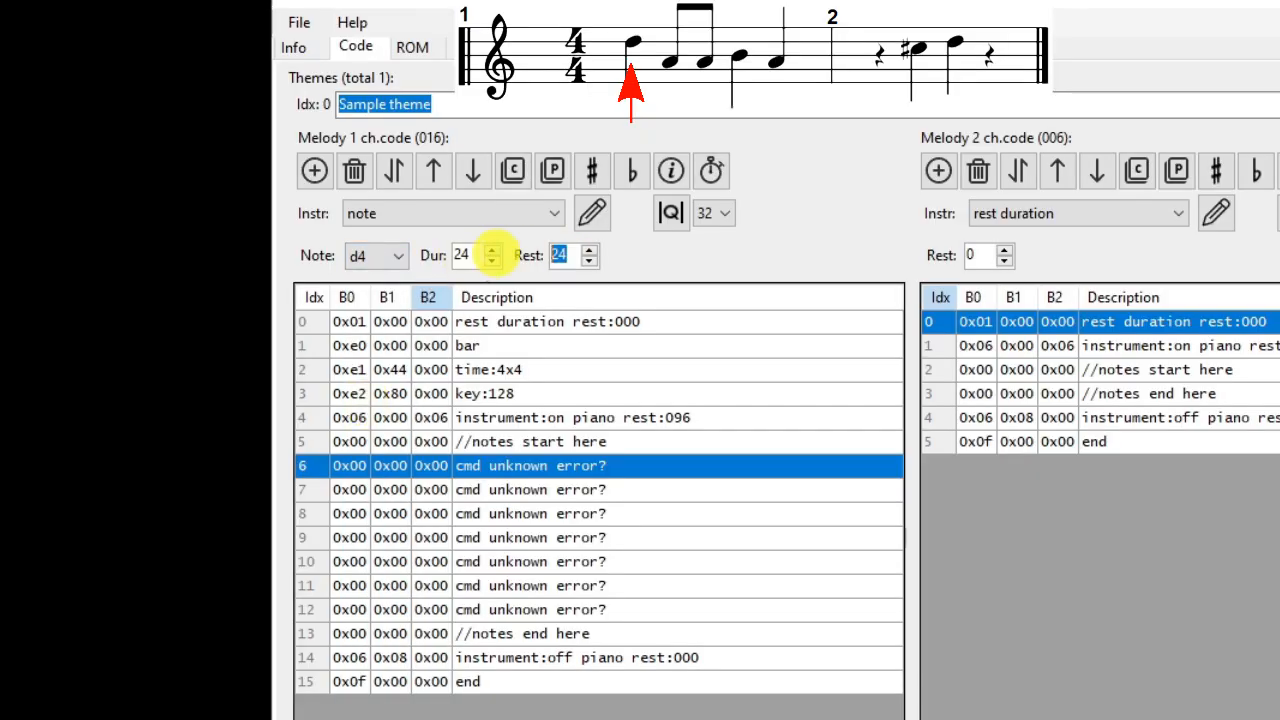
click(556, 255)
text(0)
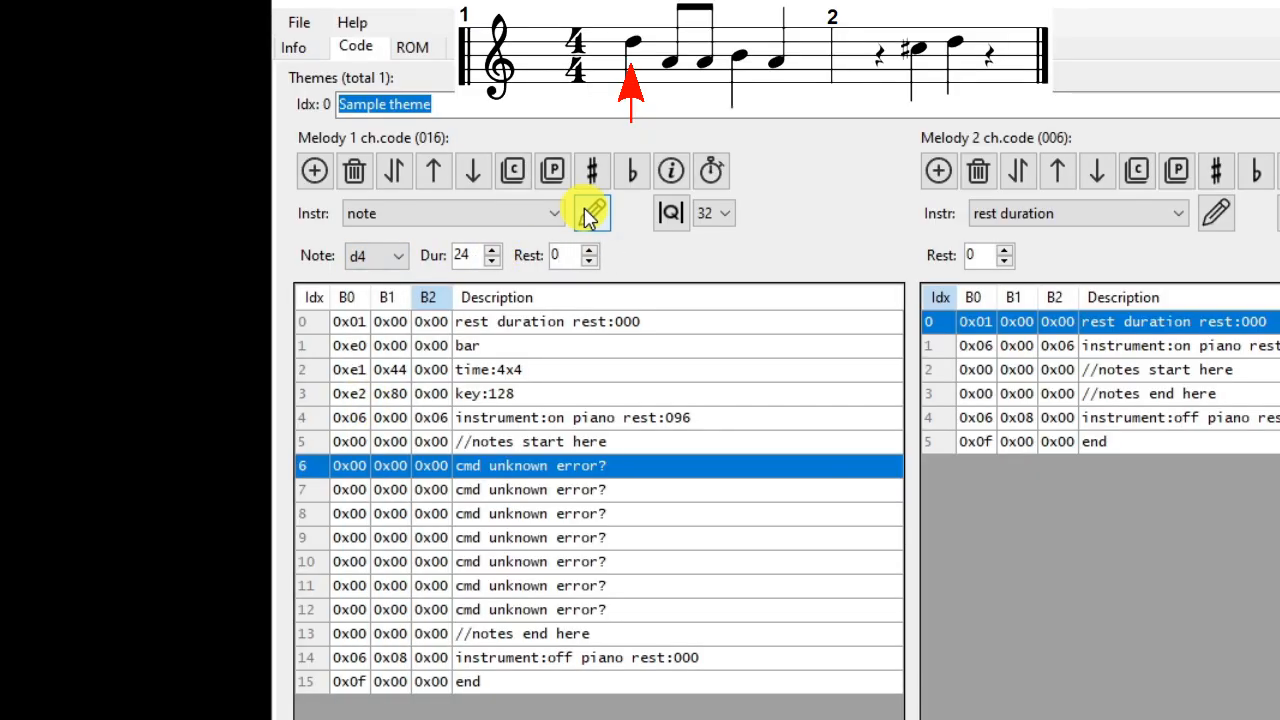
click(590, 211)
Step: Replace the blank instruction at index 7 of Melody 1 with an a3 note of duration 12 and rest 0
click(498, 495)
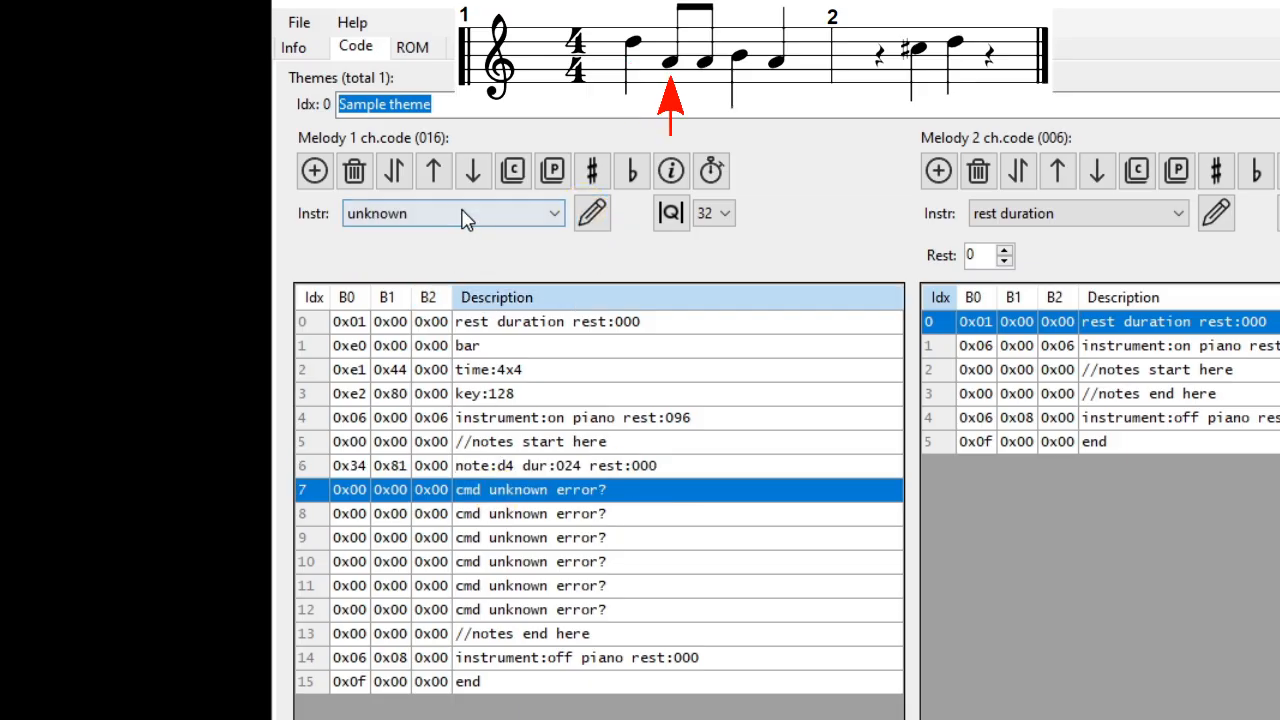
click(462, 215)
key(Up)
key(Up)
key(Up)
key(Up)
key(Up)
key(Up)
key(Up)
key(Up)
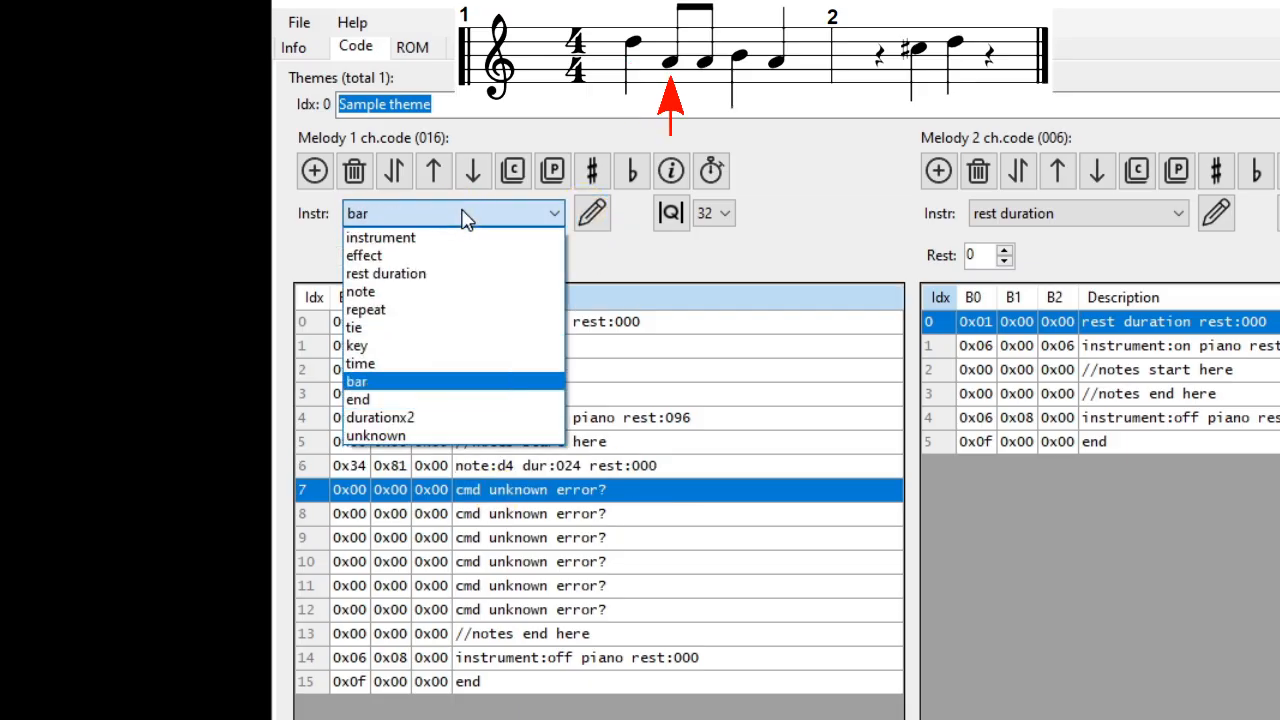
key(Return)
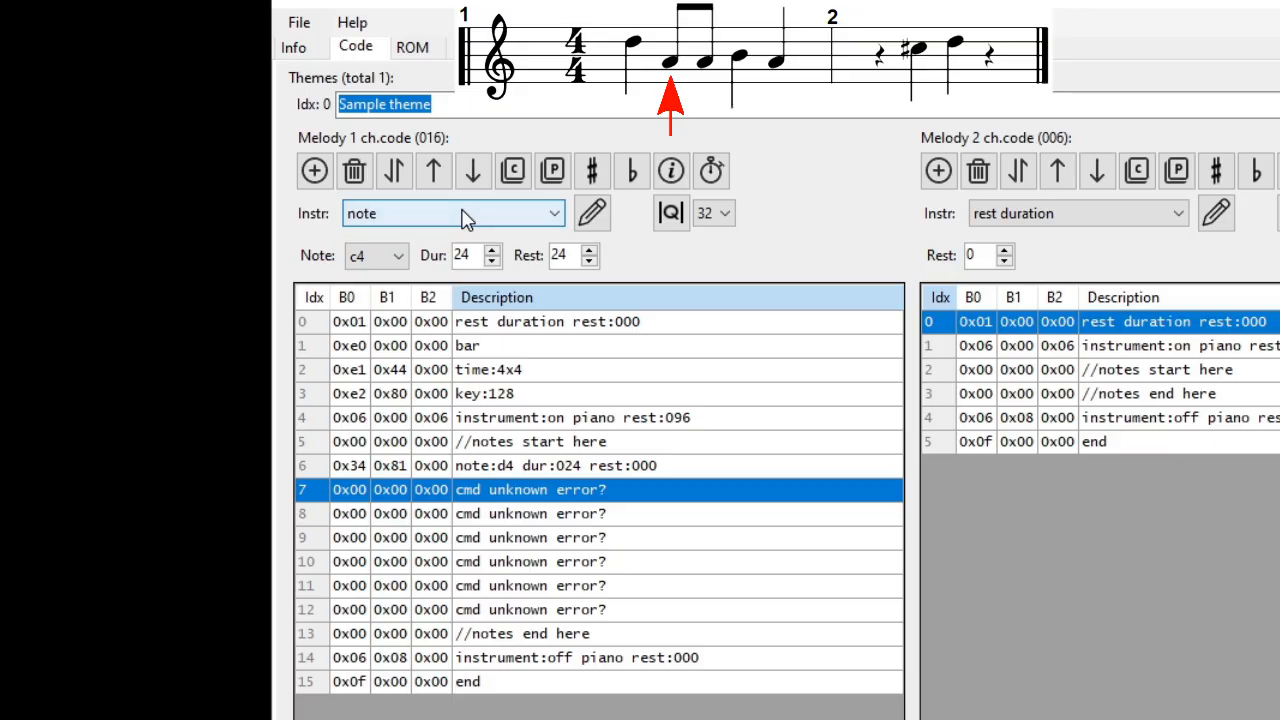
click(397, 256)
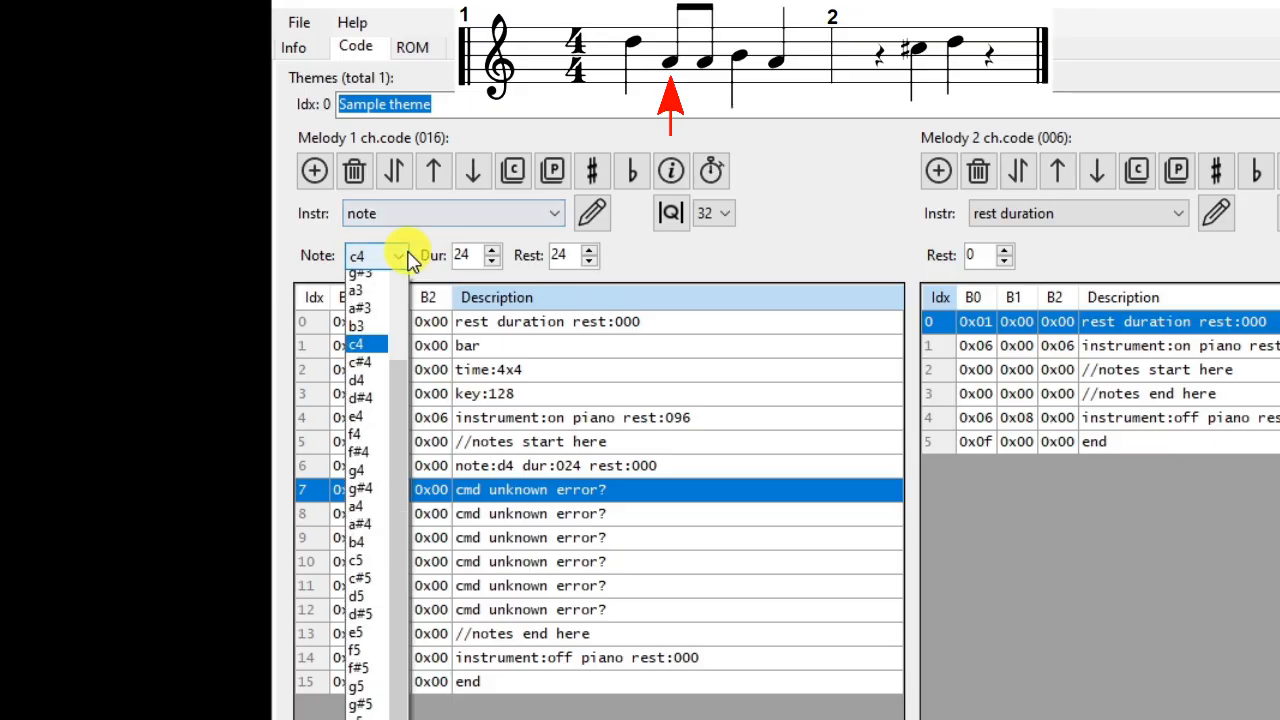
click(372, 322)
drag(473, 256, 420, 253)
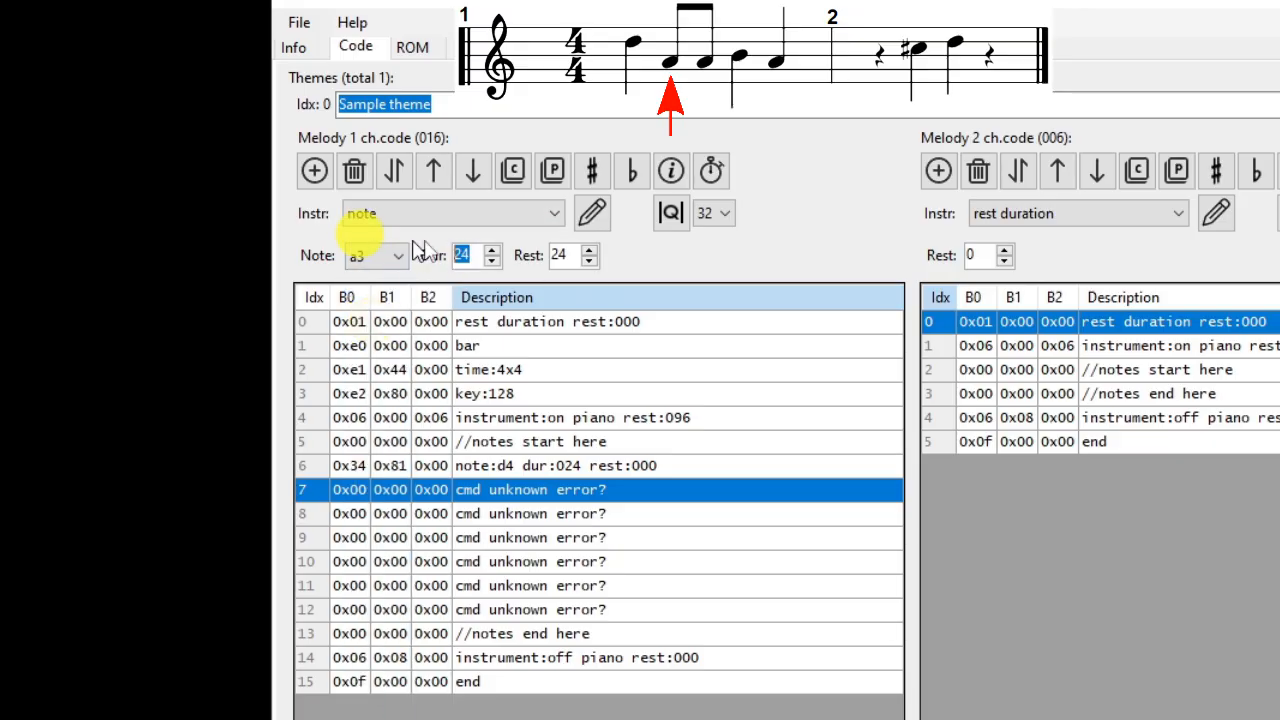
text(12)
key(Tab)
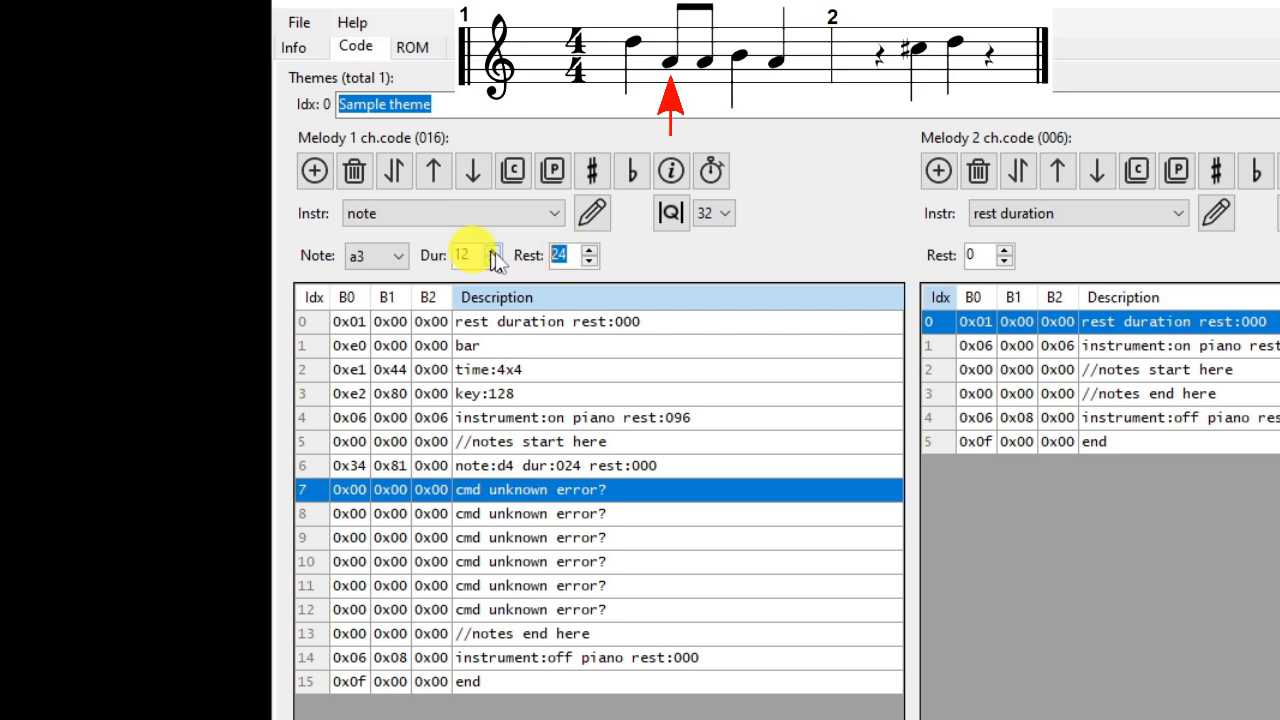
text(0)
click(593, 226)
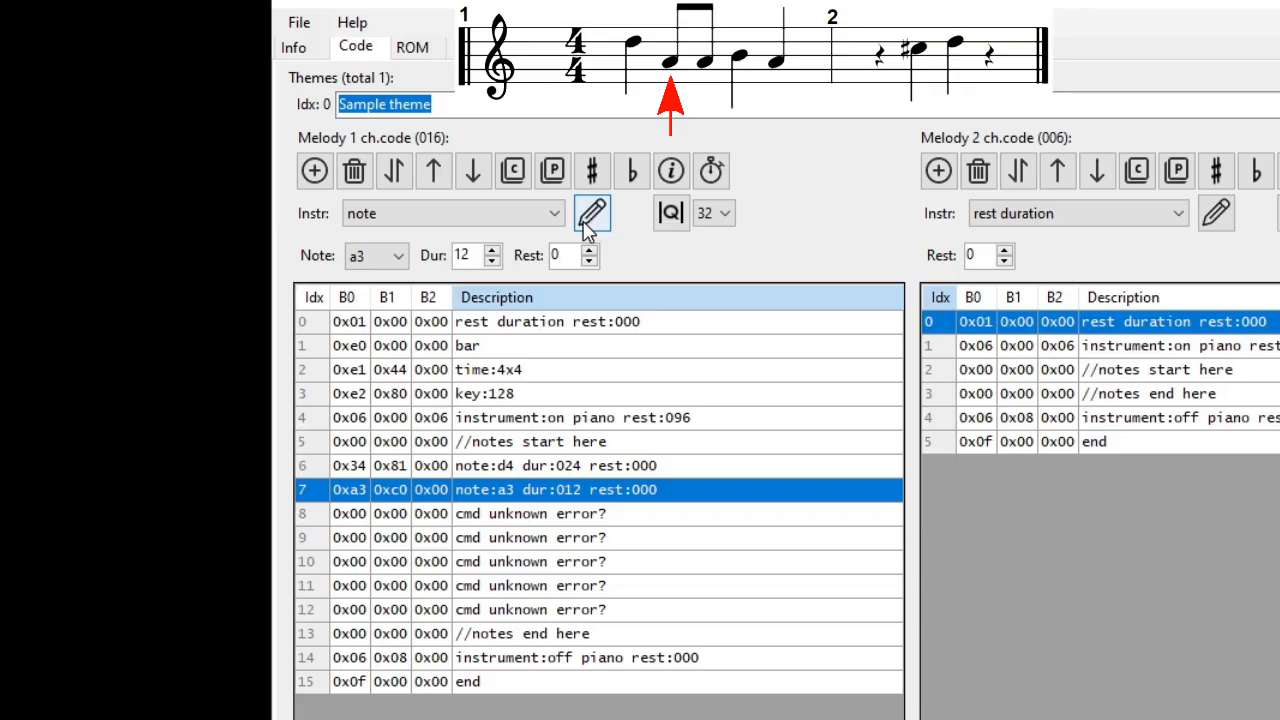
Step: Replace the blank instruction at index 8 of Melody 1 with a second a3 note of duration 12 and rest 0
click(385, 513)
click(537, 213)
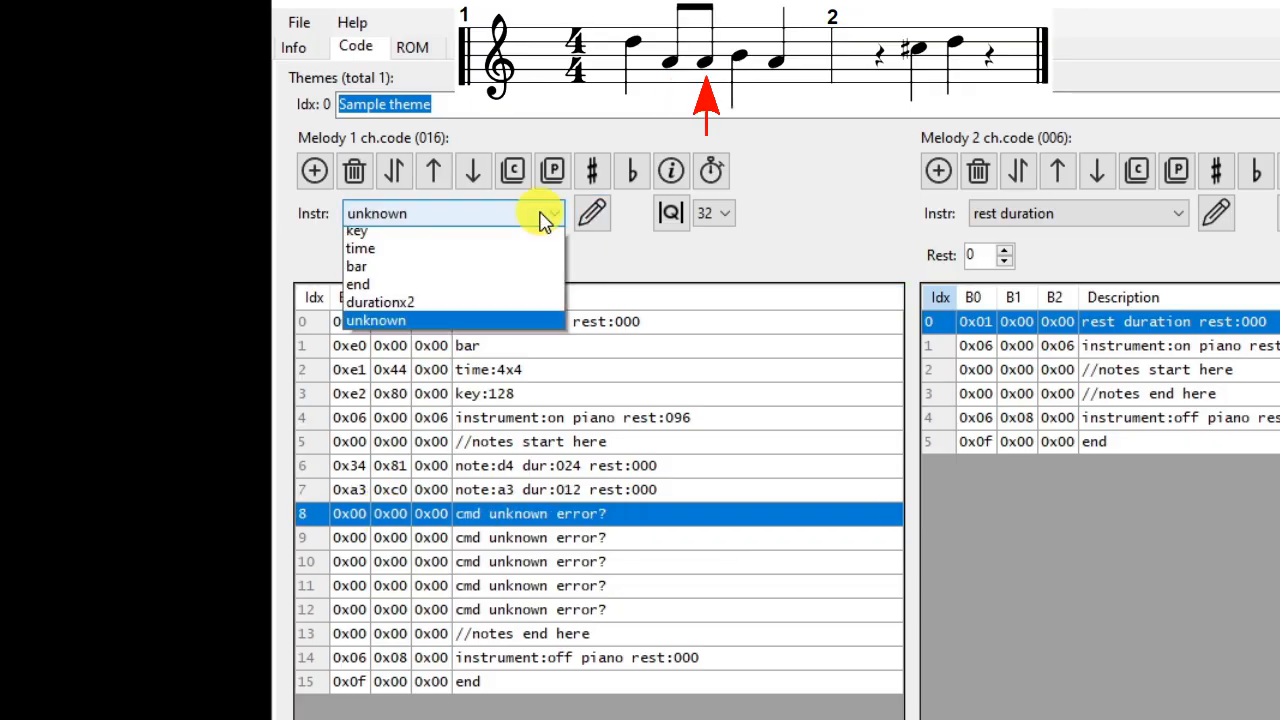
click(423, 289)
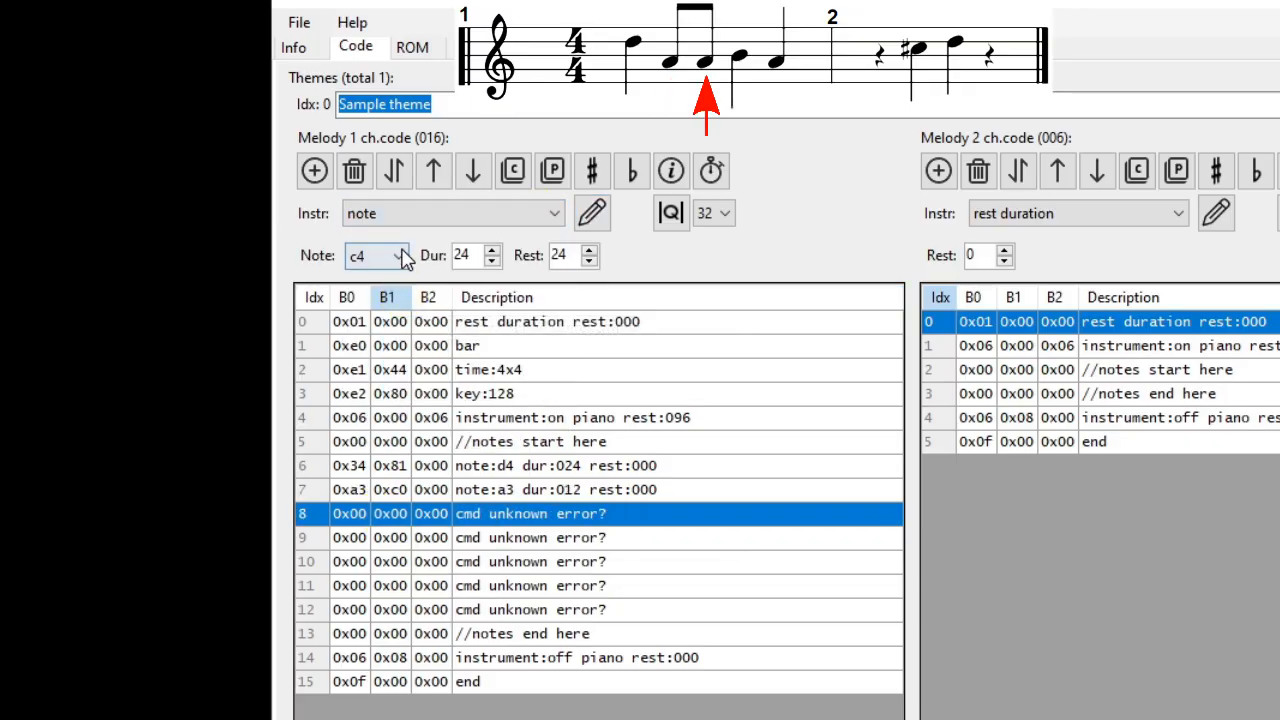
click(398, 255)
click(376, 318)
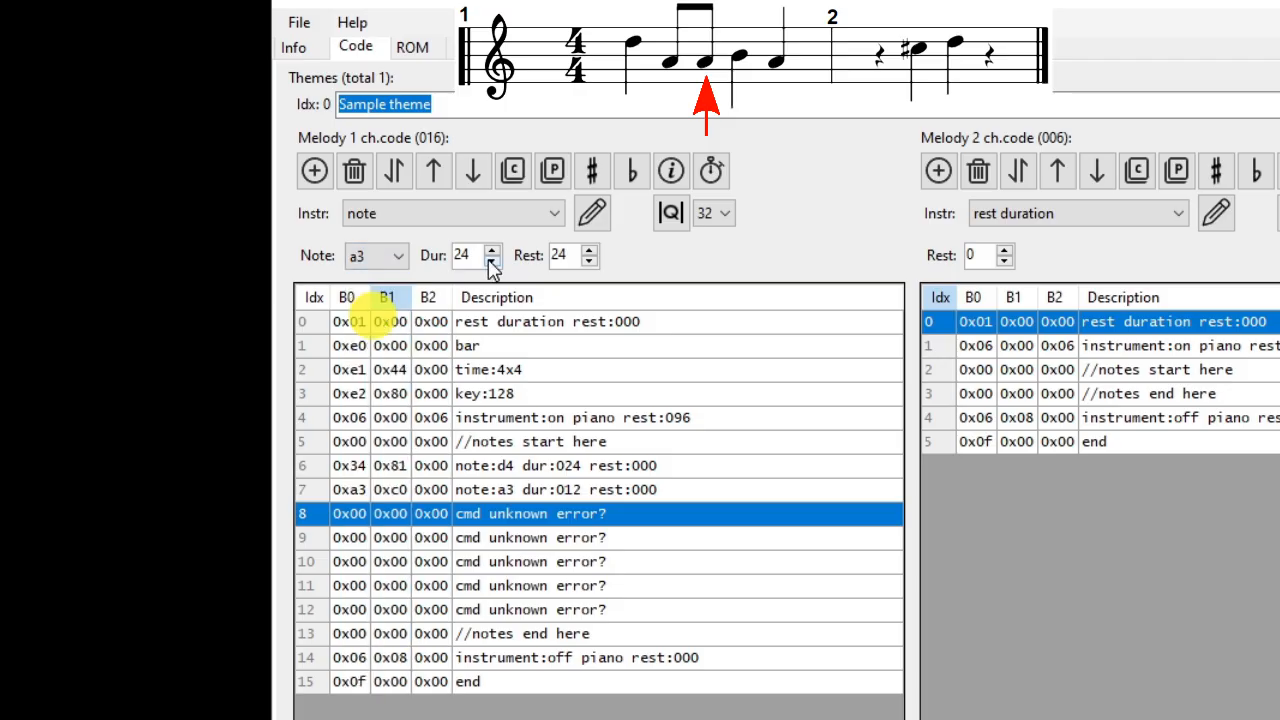
double_click(461, 255)
text(12)
drag(555, 250, 528, 251)
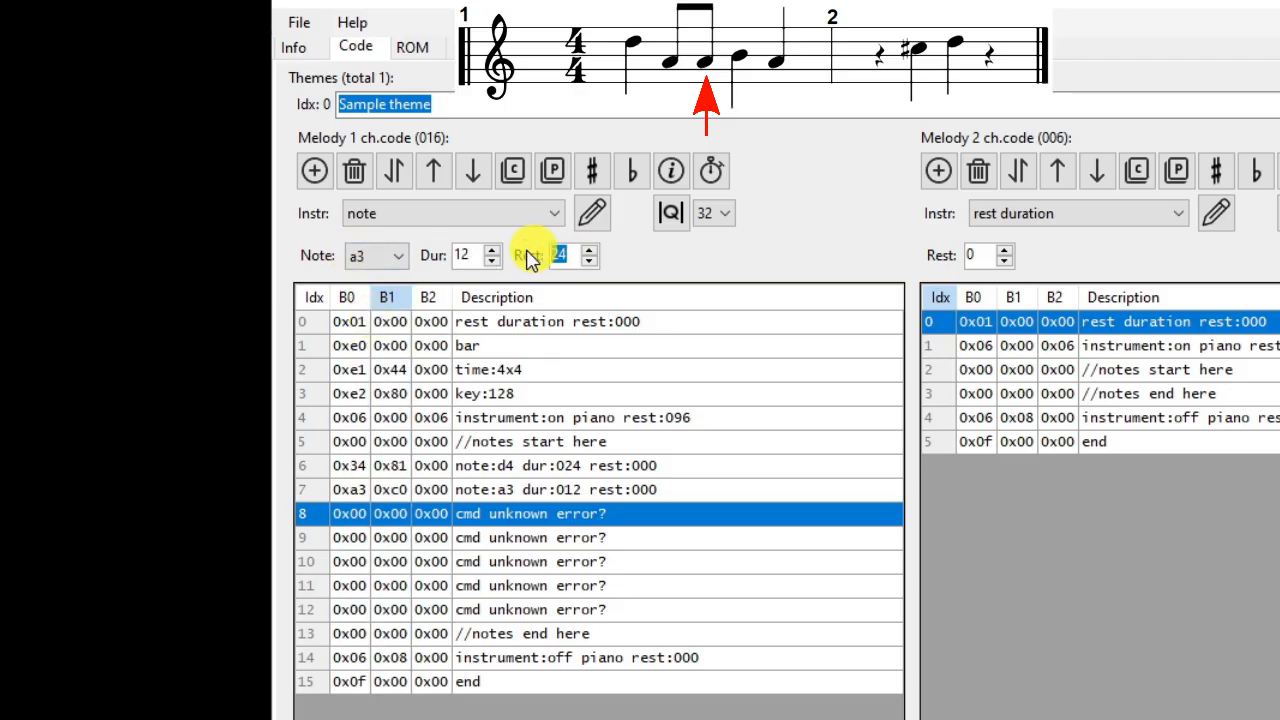
text(0)
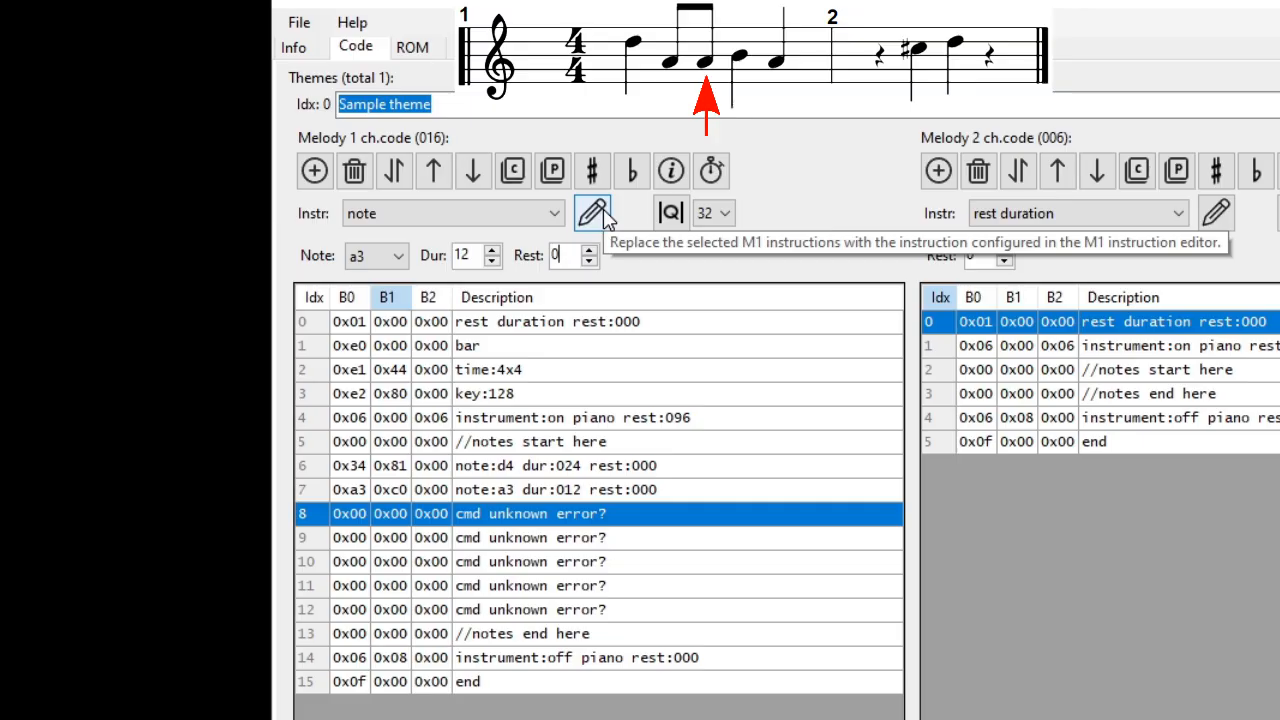
click(593, 213)
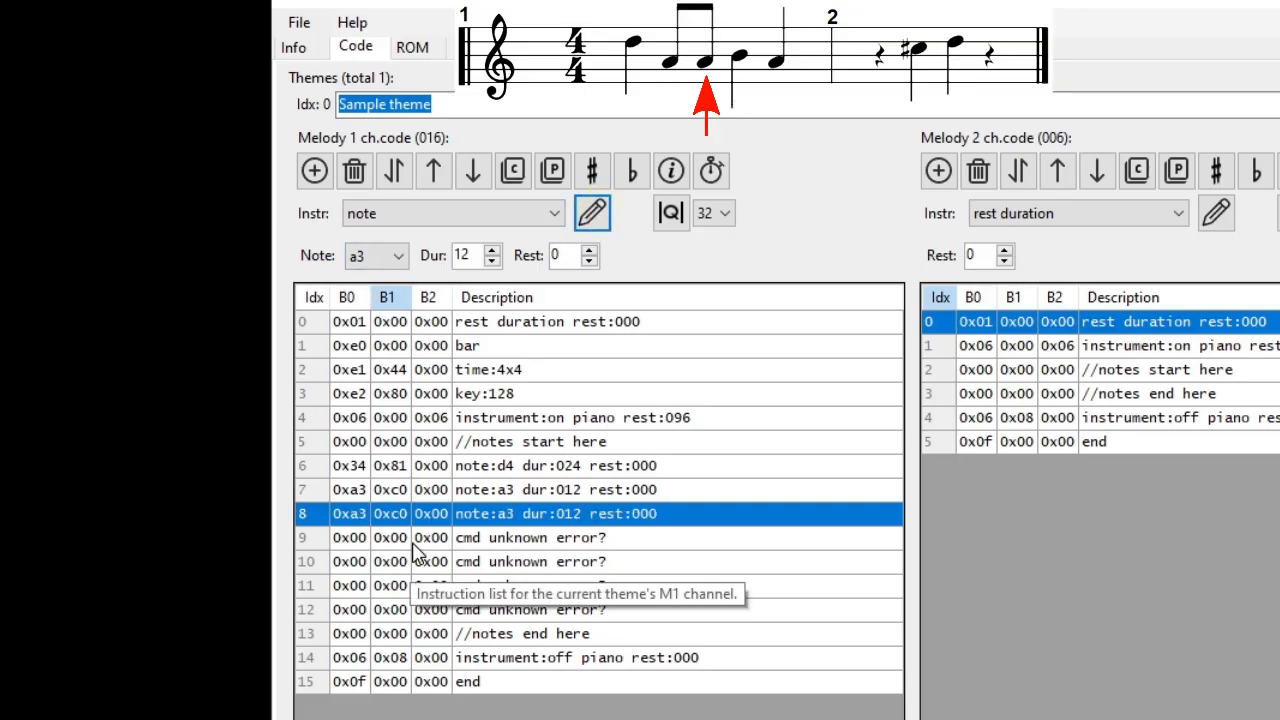
Step: Replace the blank instruction at index 9 of Melody 1 with a b3 note of duration 24 and rest 0
click(414, 543)
click(555, 213)
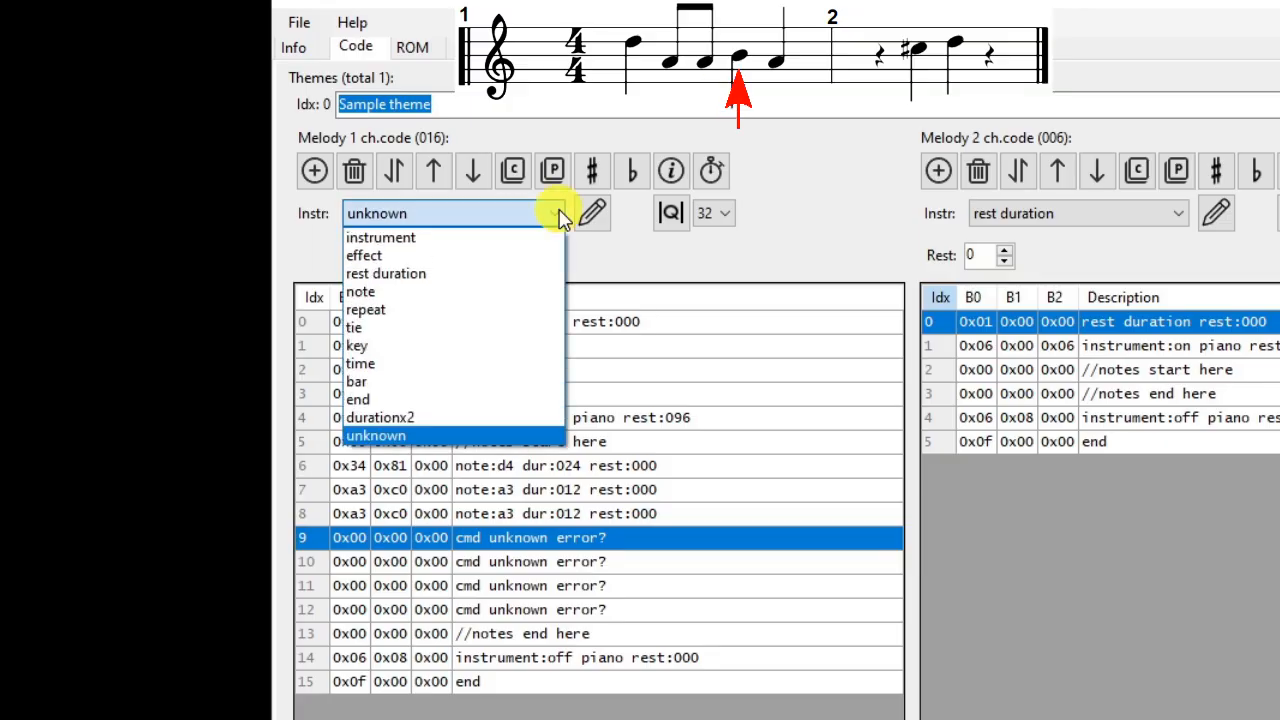
click(462, 293)
click(390, 258)
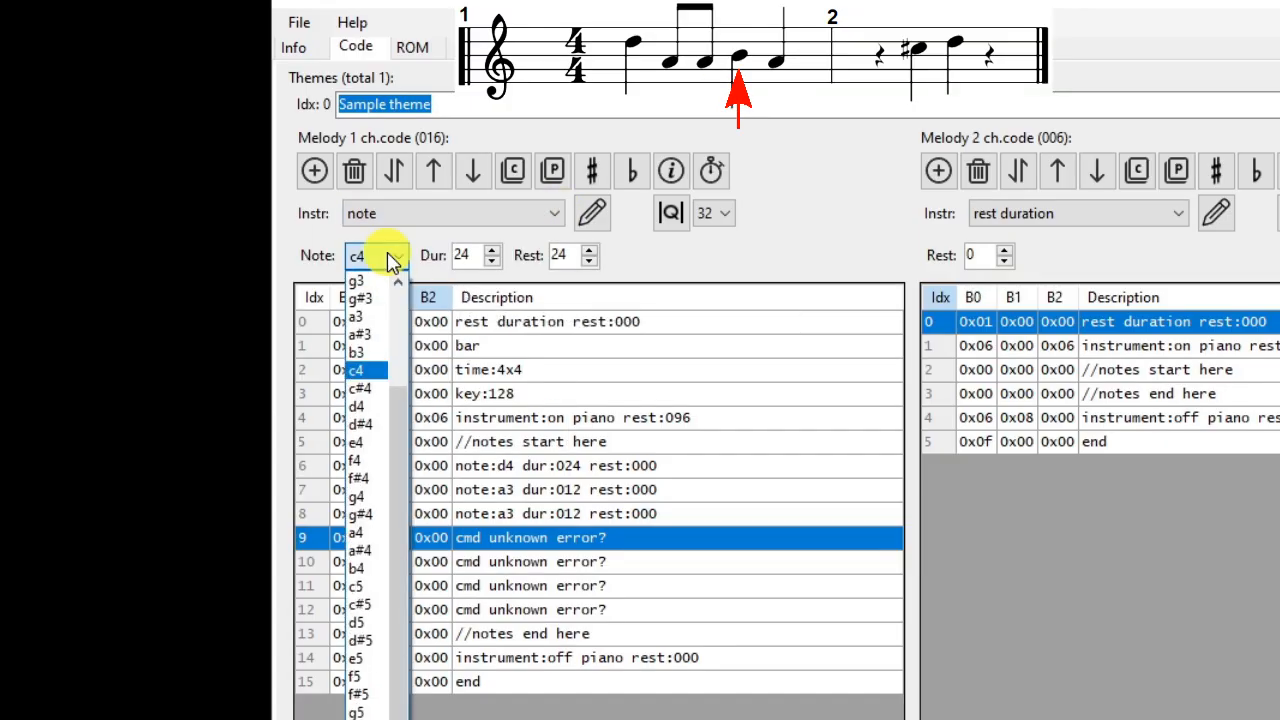
click(362, 355)
click(462, 255)
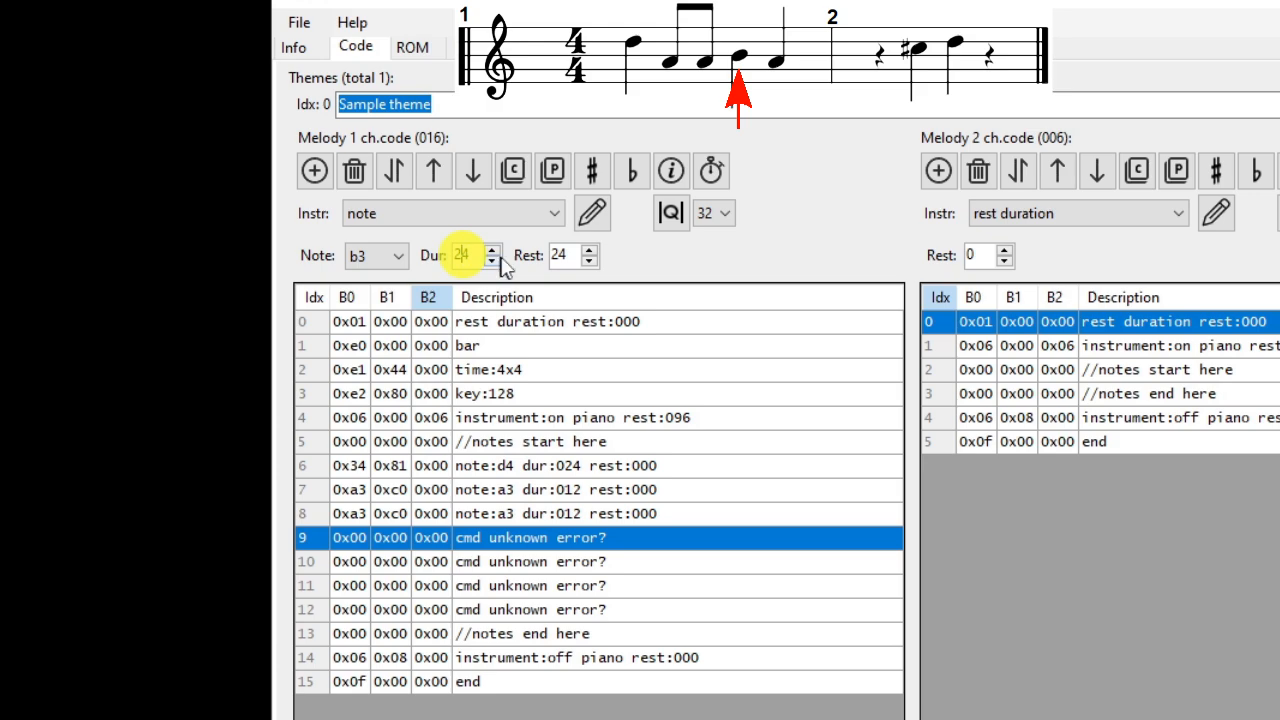
double_click(556, 255)
text(0)
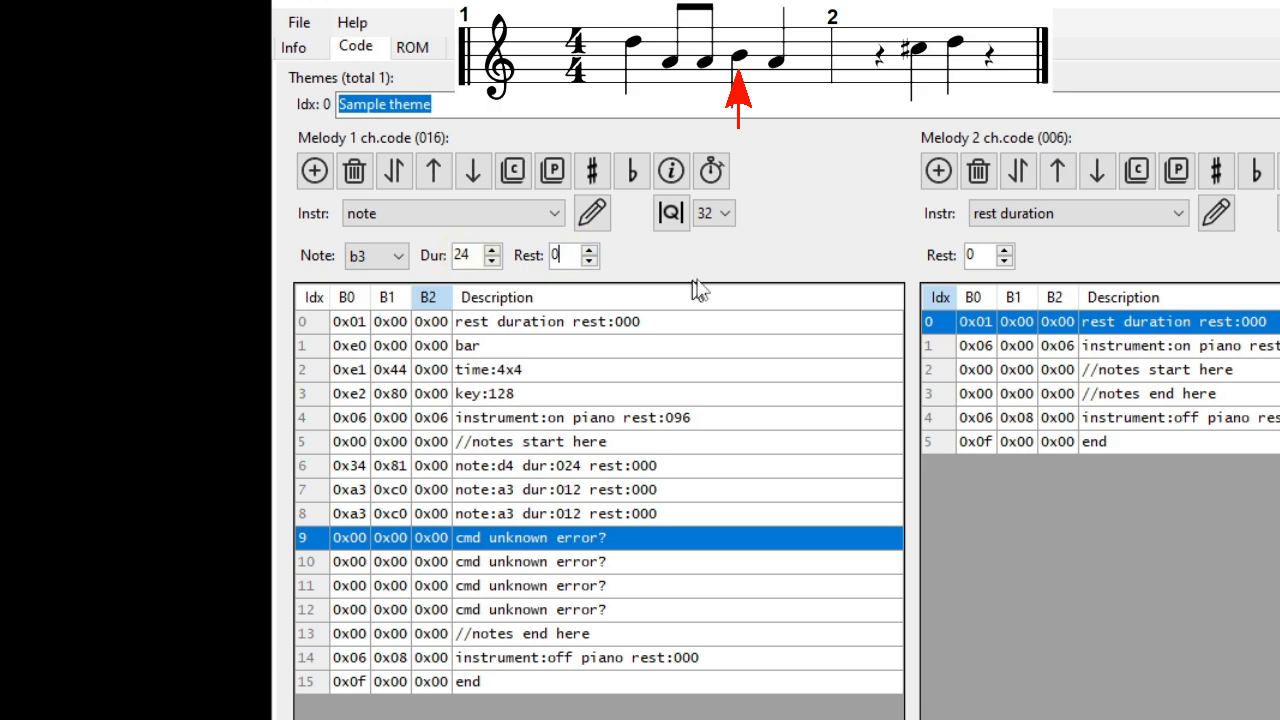
click(592, 213)
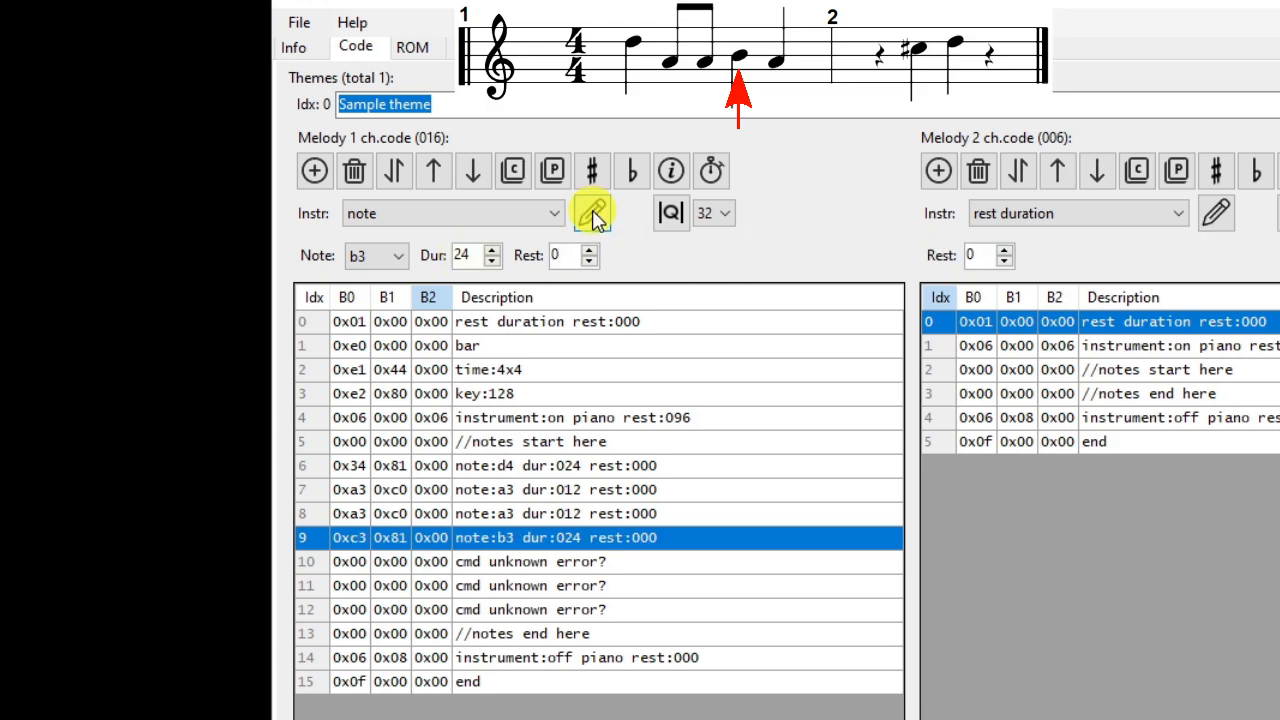
Step: Replace the blank instruction at index 10 of Melody 1 with an a3 note of duration 24 and rest 0
click(415, 564)
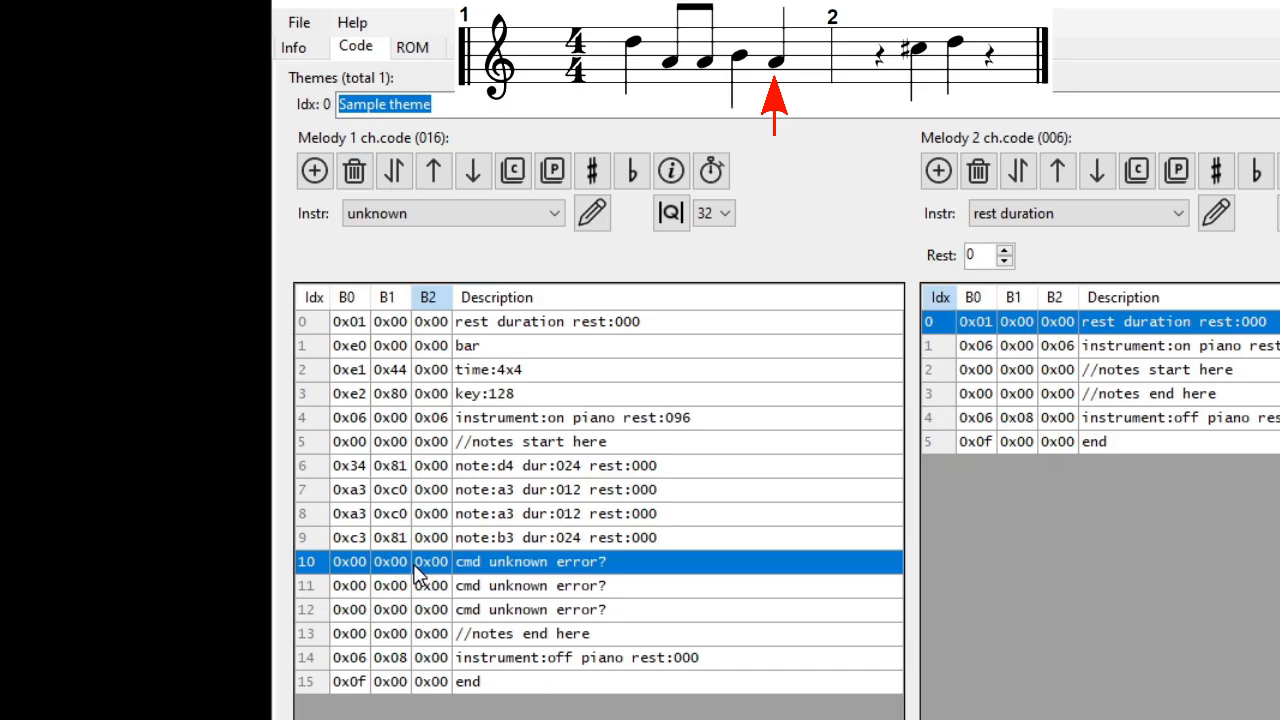
click(551, 213)
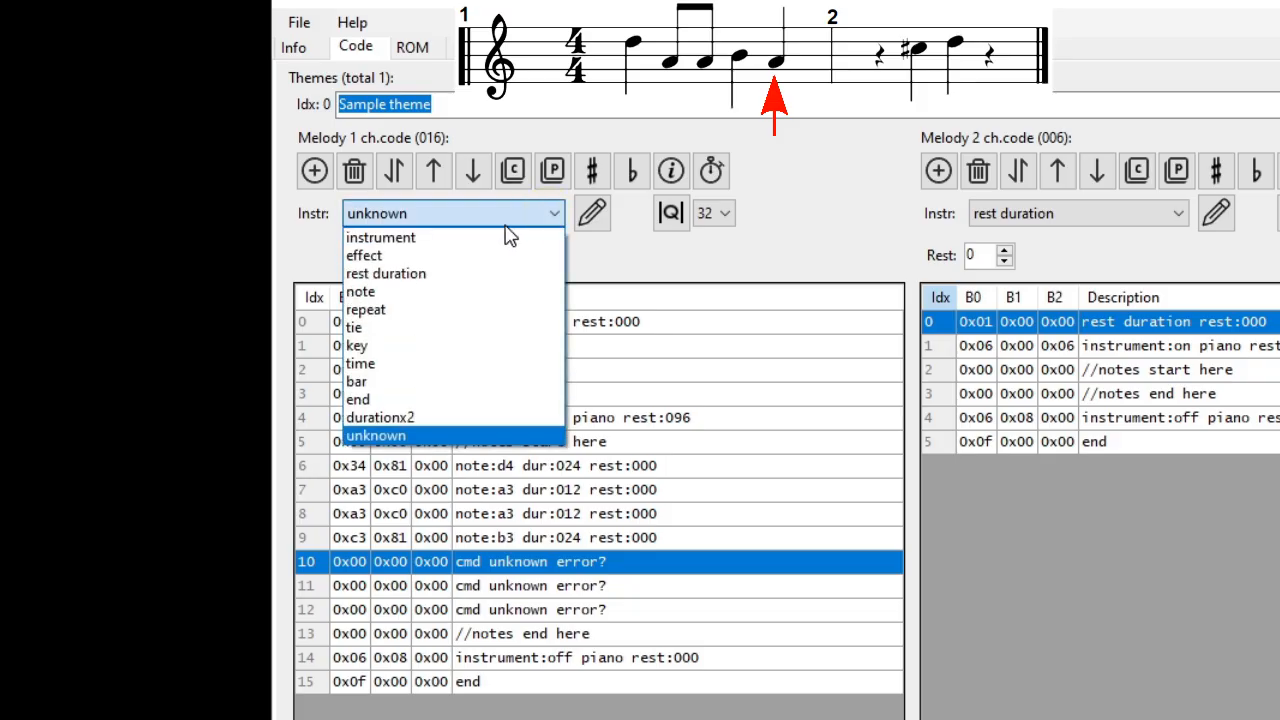
click(420, 292)
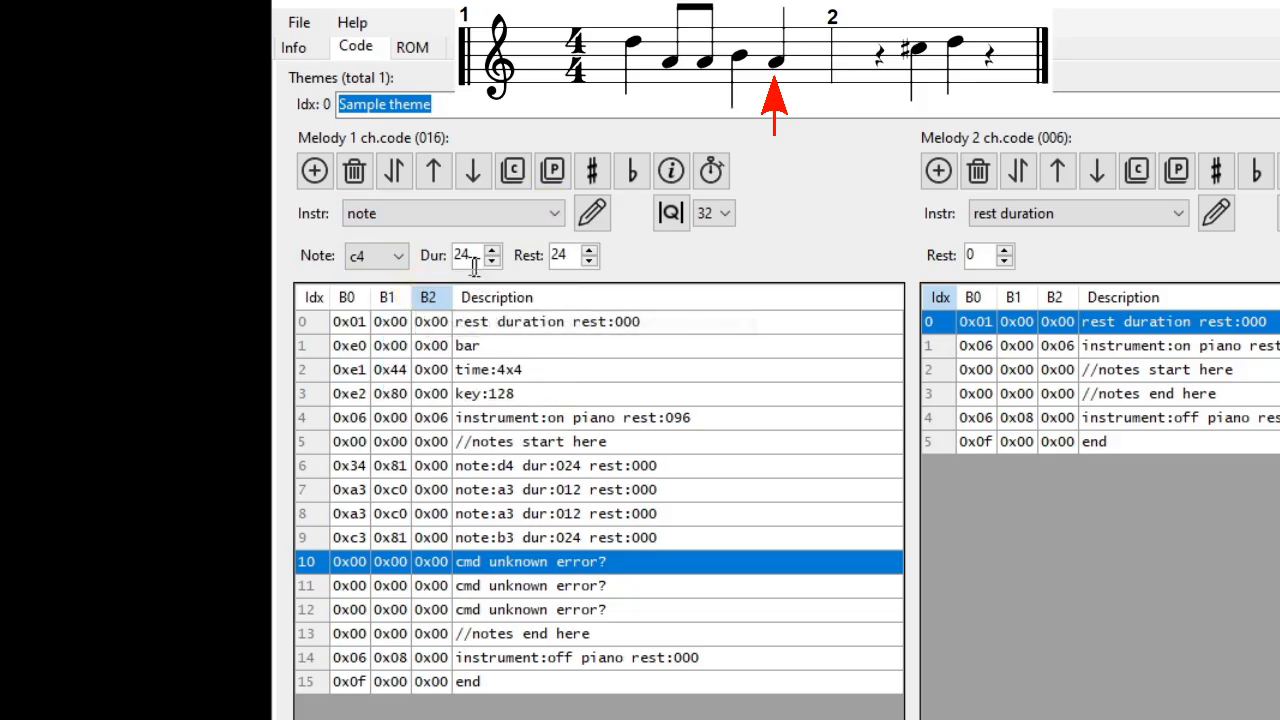
click(402, 257)
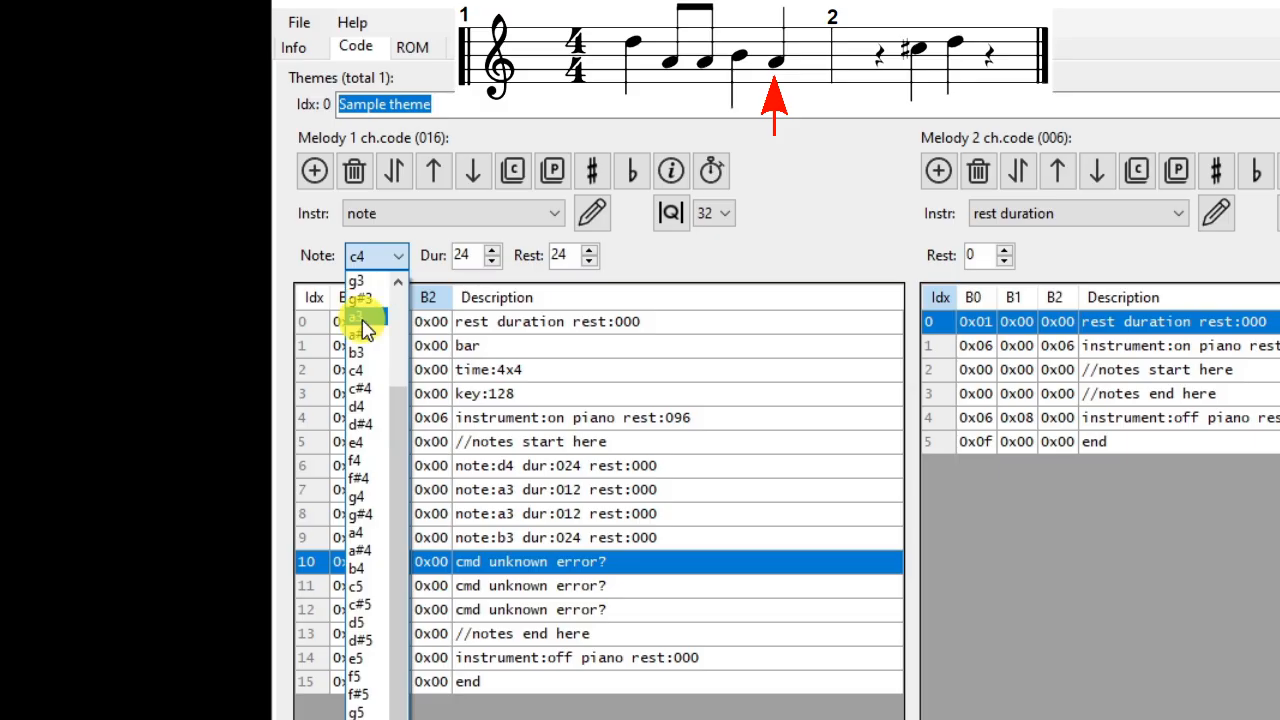
click(363, 324)
key(Tab)
key(Tab)
text(0)
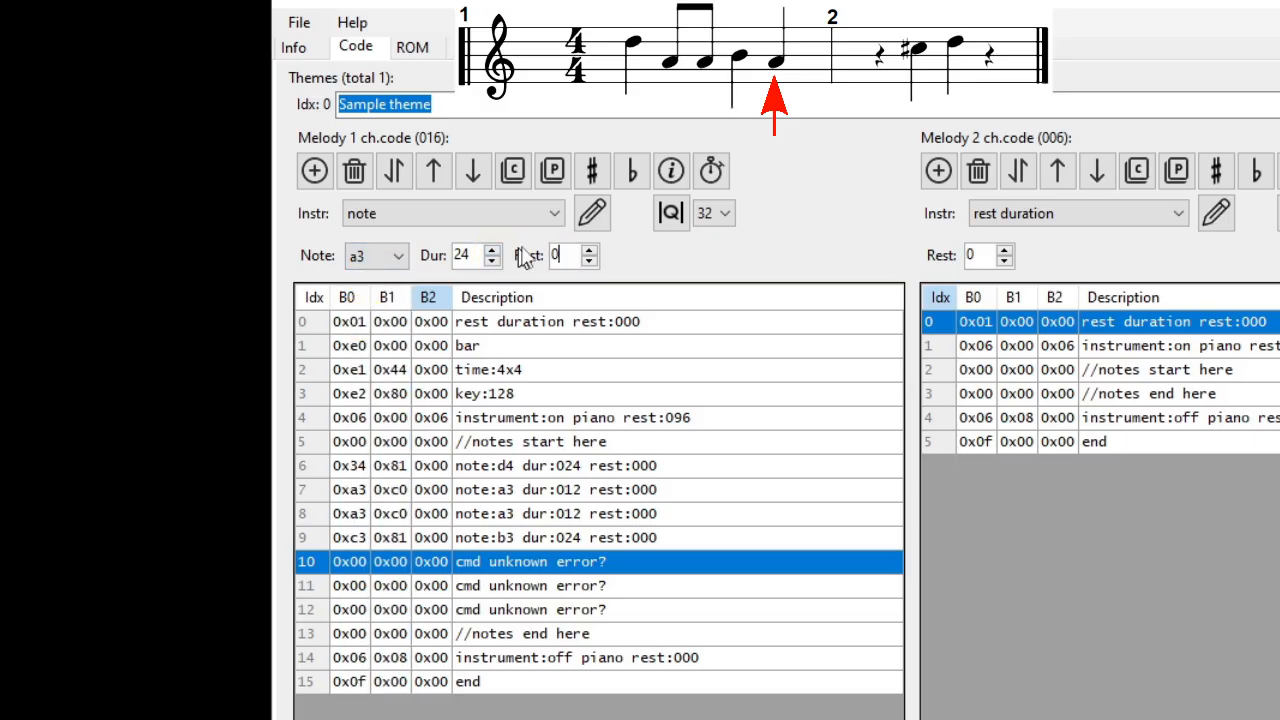
click(594, 214)
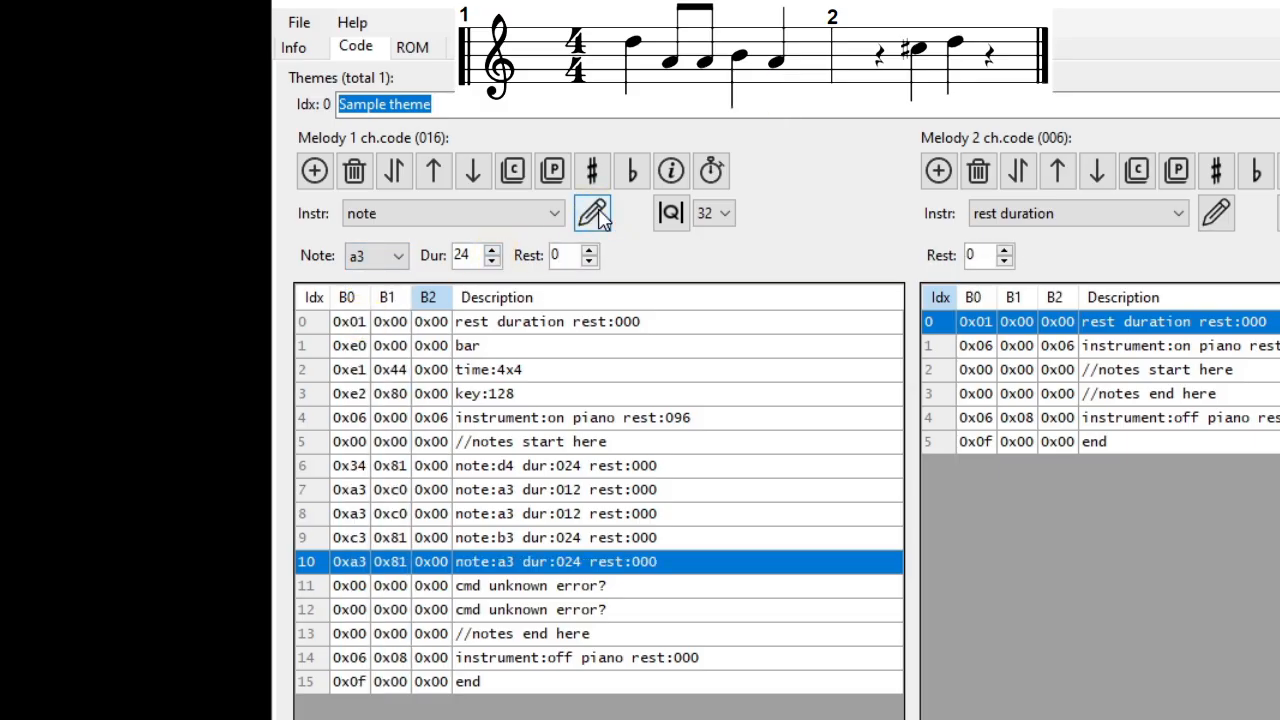
Step: Set the rest of the a3 note at index 10 of Melody 1 to 24 and update the instruction
click(651, 565)
click(652, 562)
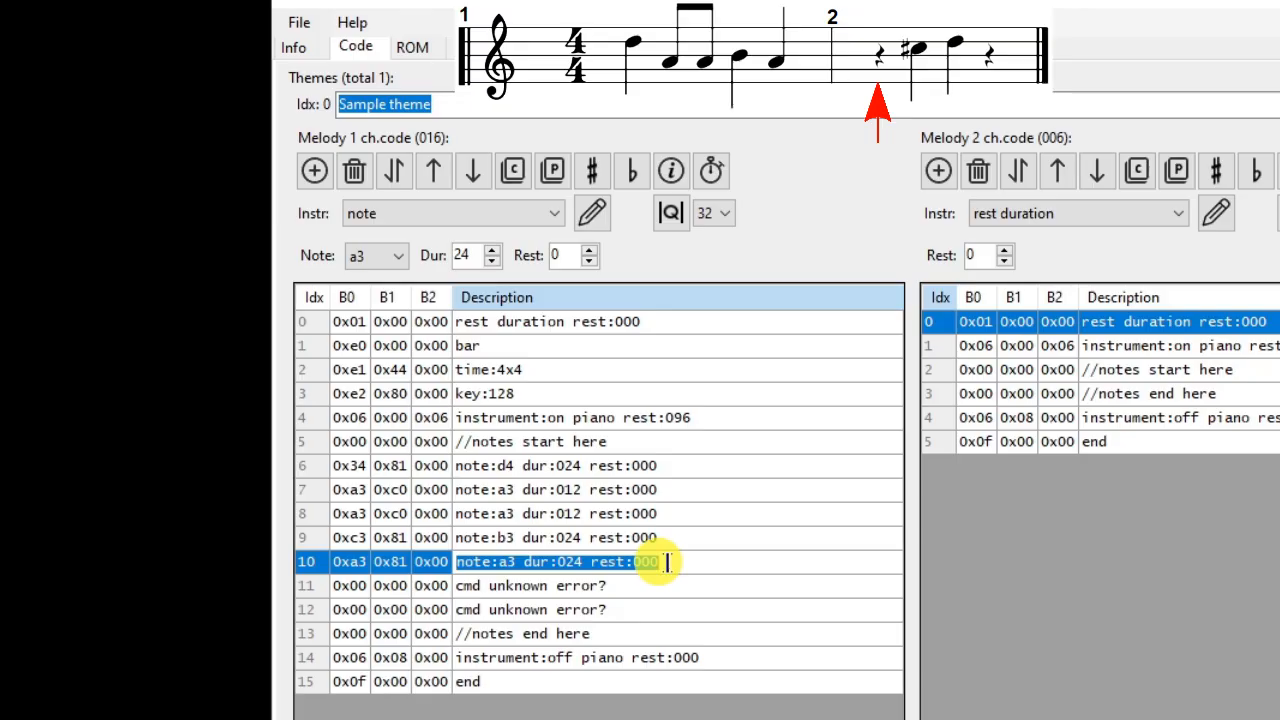
click(693, 561)
drag(693, 561, 621, 547)
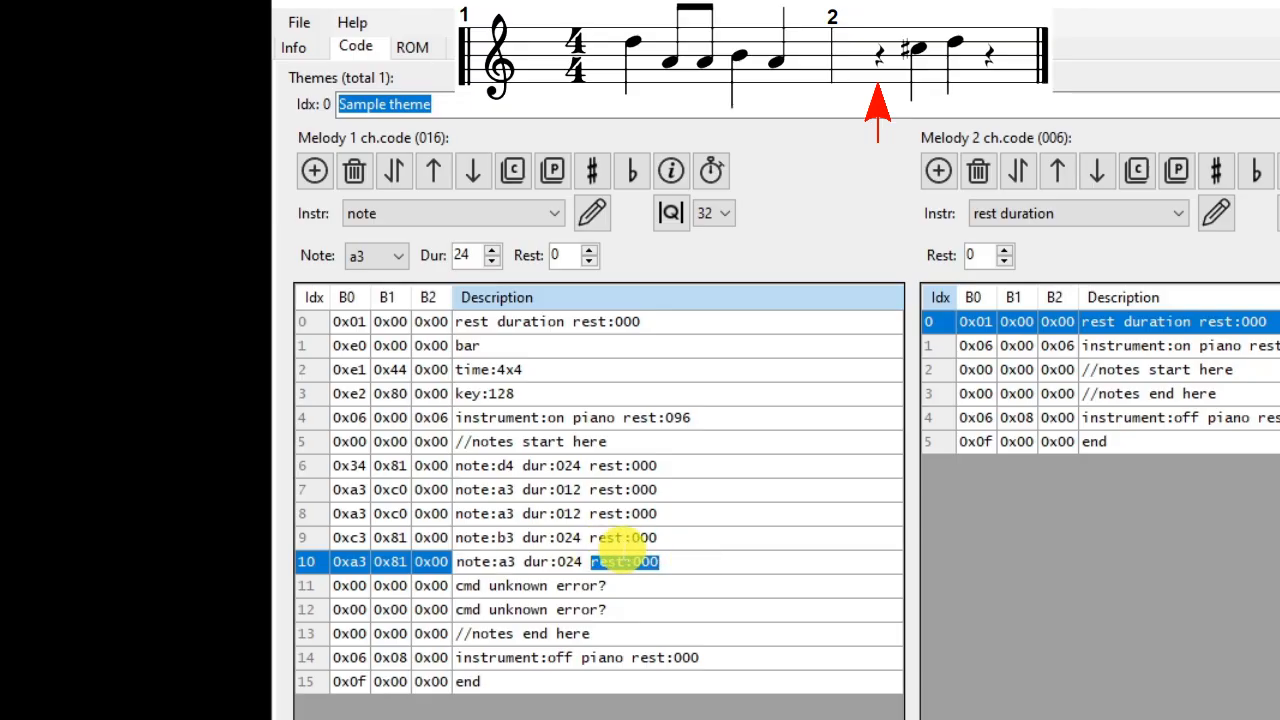
click(412, 563)
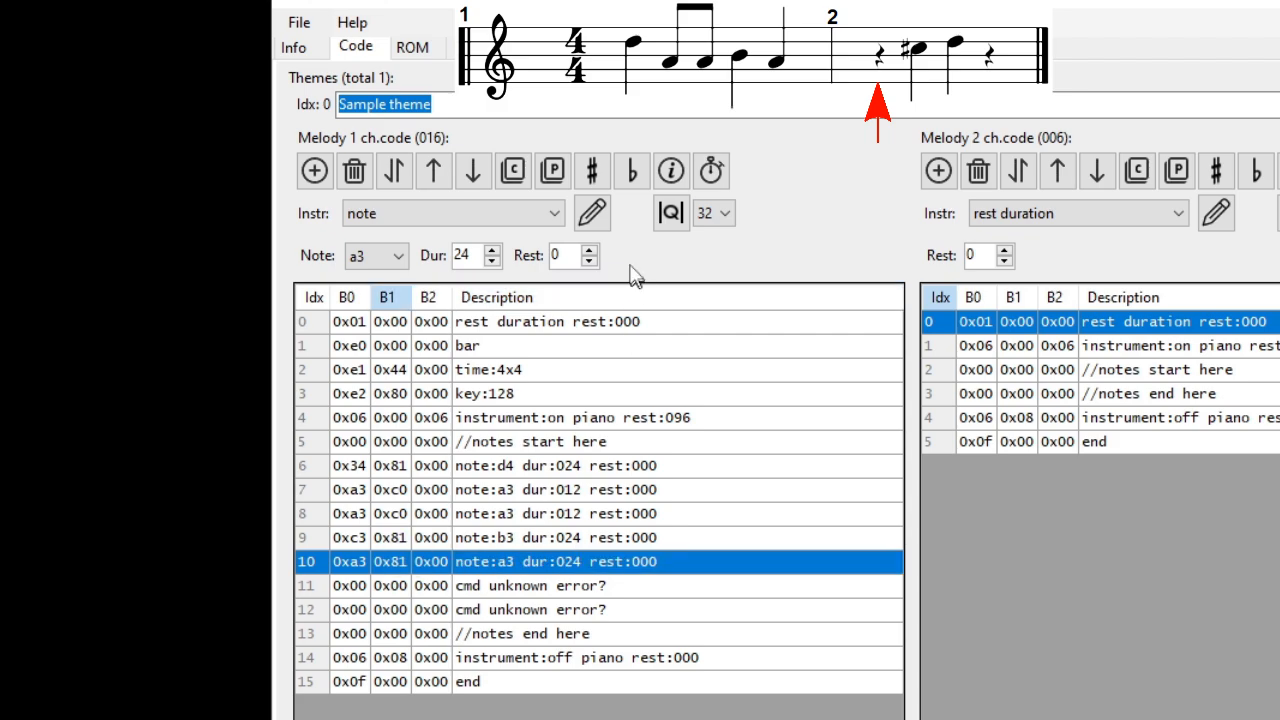
click(530, 257)
text(24)
click(593, 212)
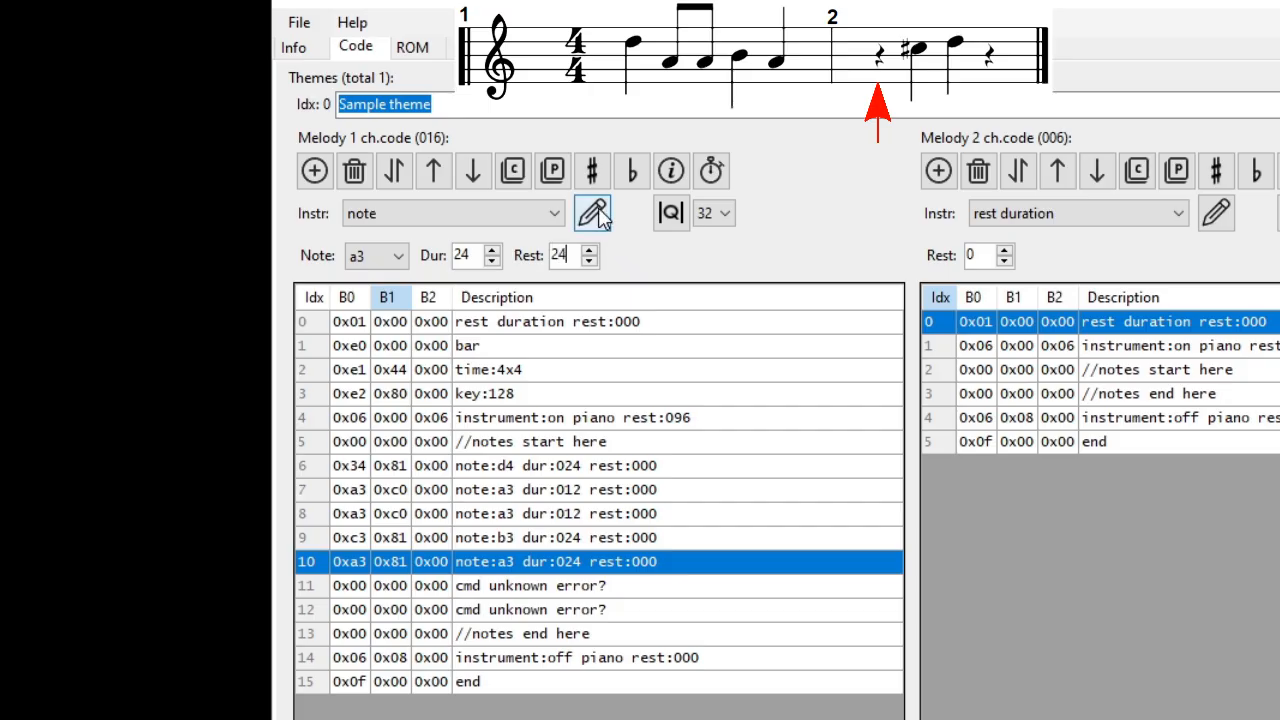
Step: Replace the blank instruction at index 11 of Melody 1 with a c#4 note of duration 24 and rest 0
click(648, 590)
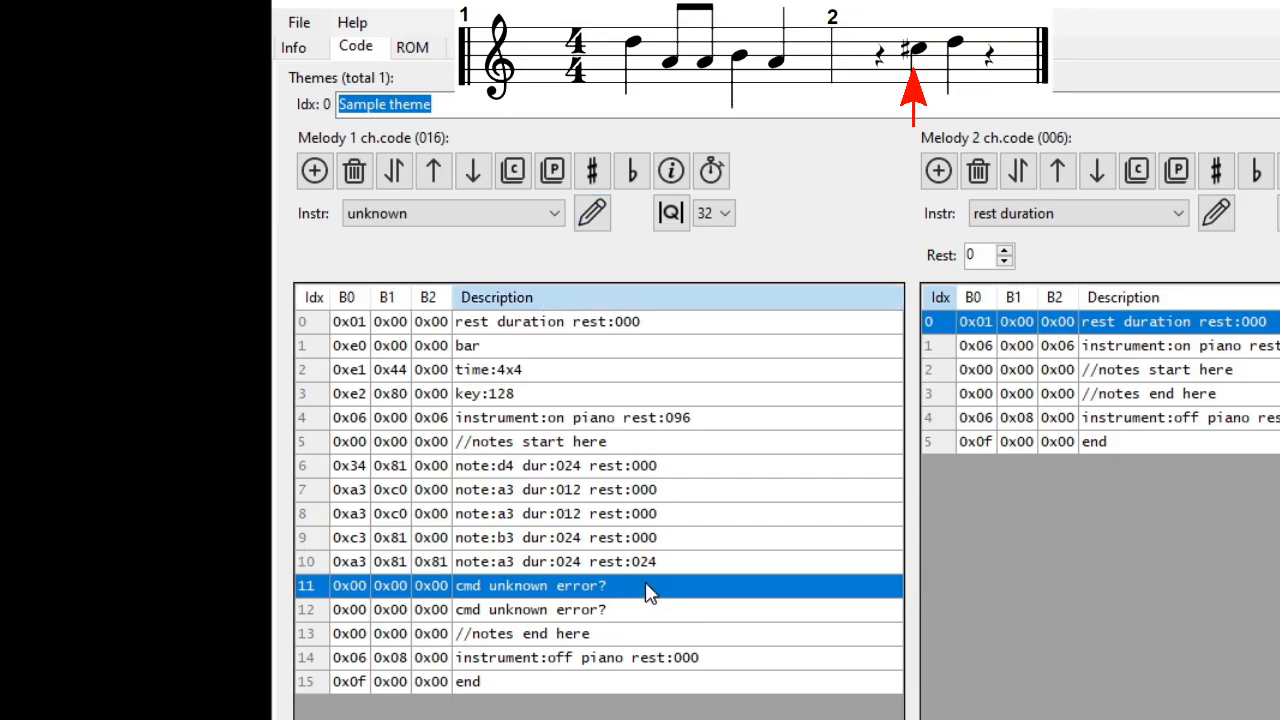
click(556, 214)
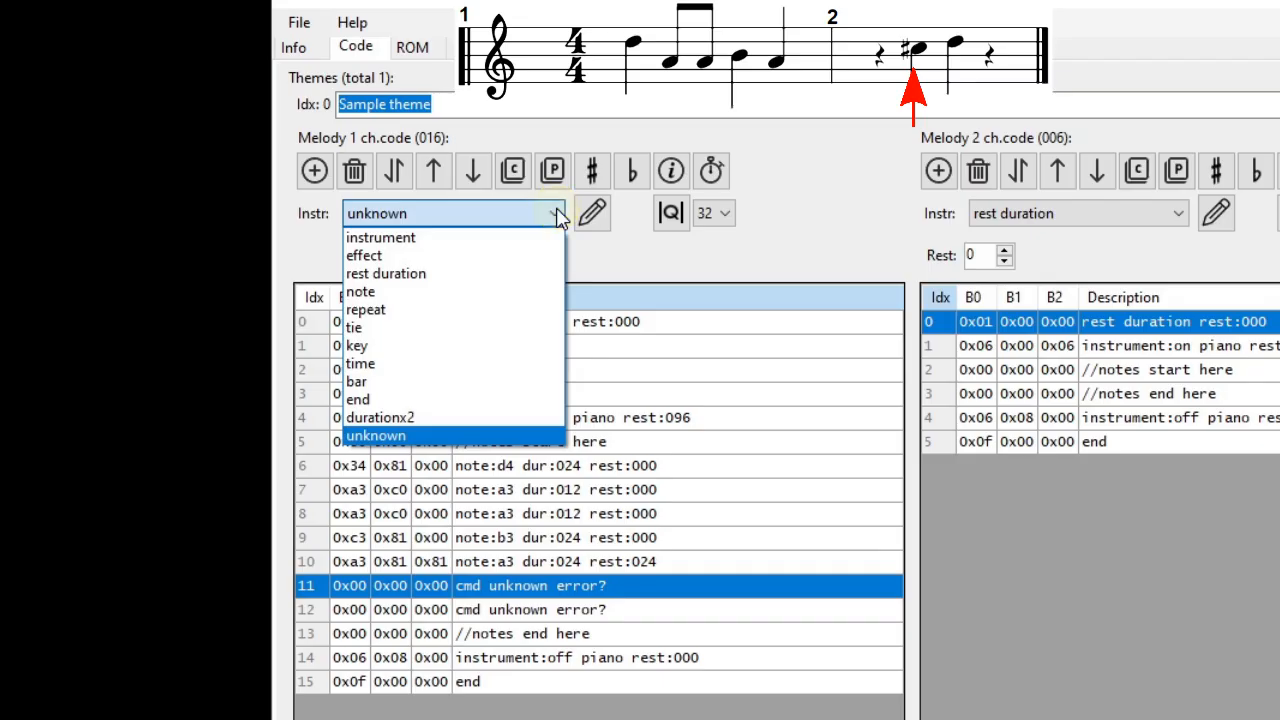
key(d)
key(r)
key(n)
key(Return)
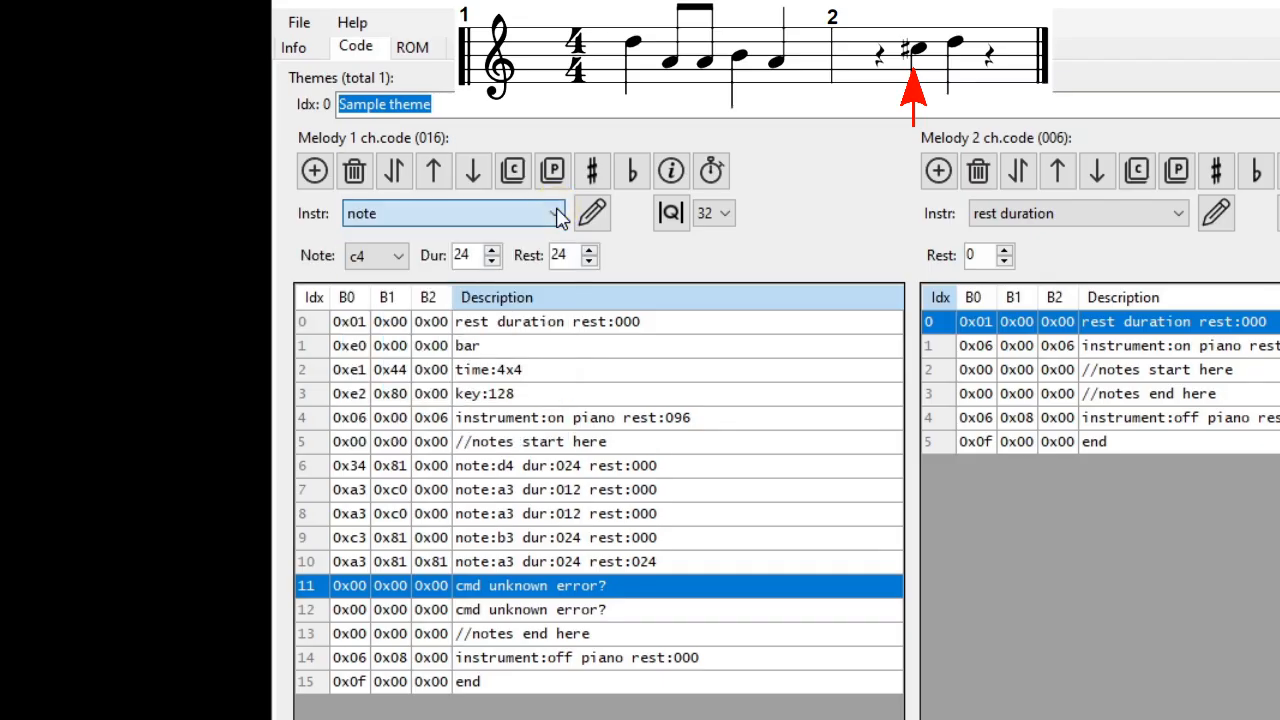
click(375, 260)
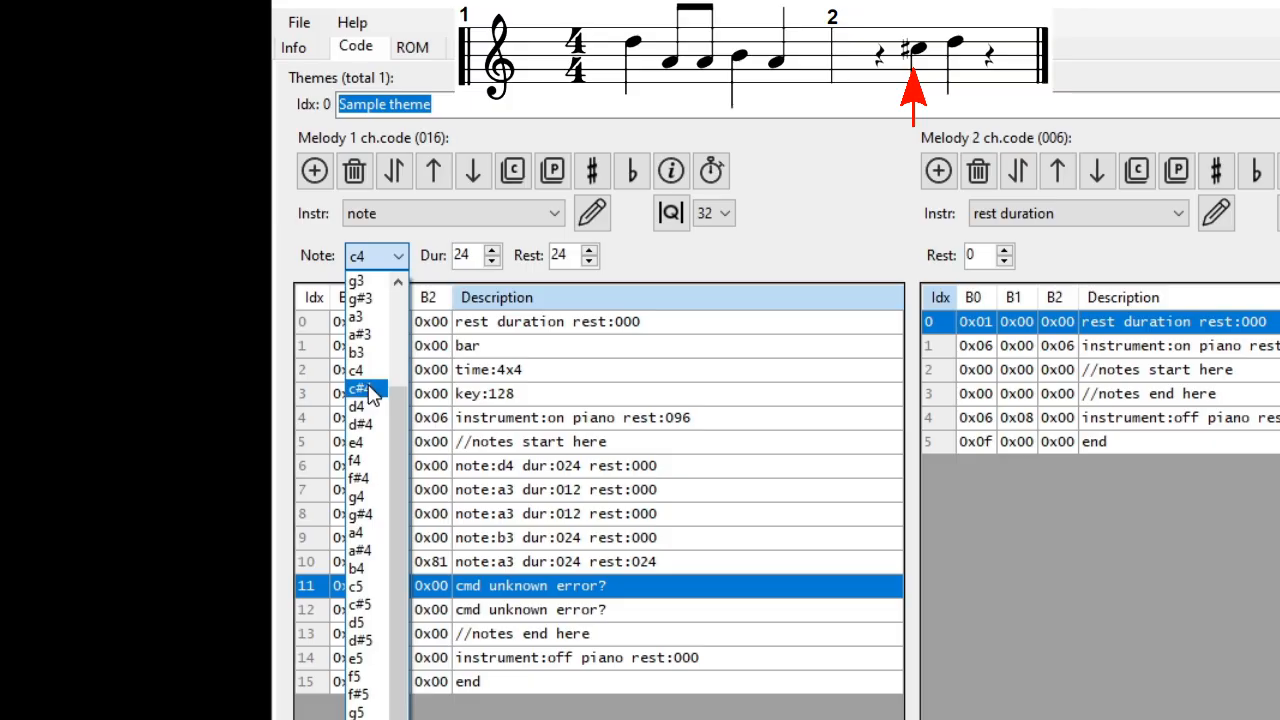
click(370, 393)
key(Tab)
key(Tab)
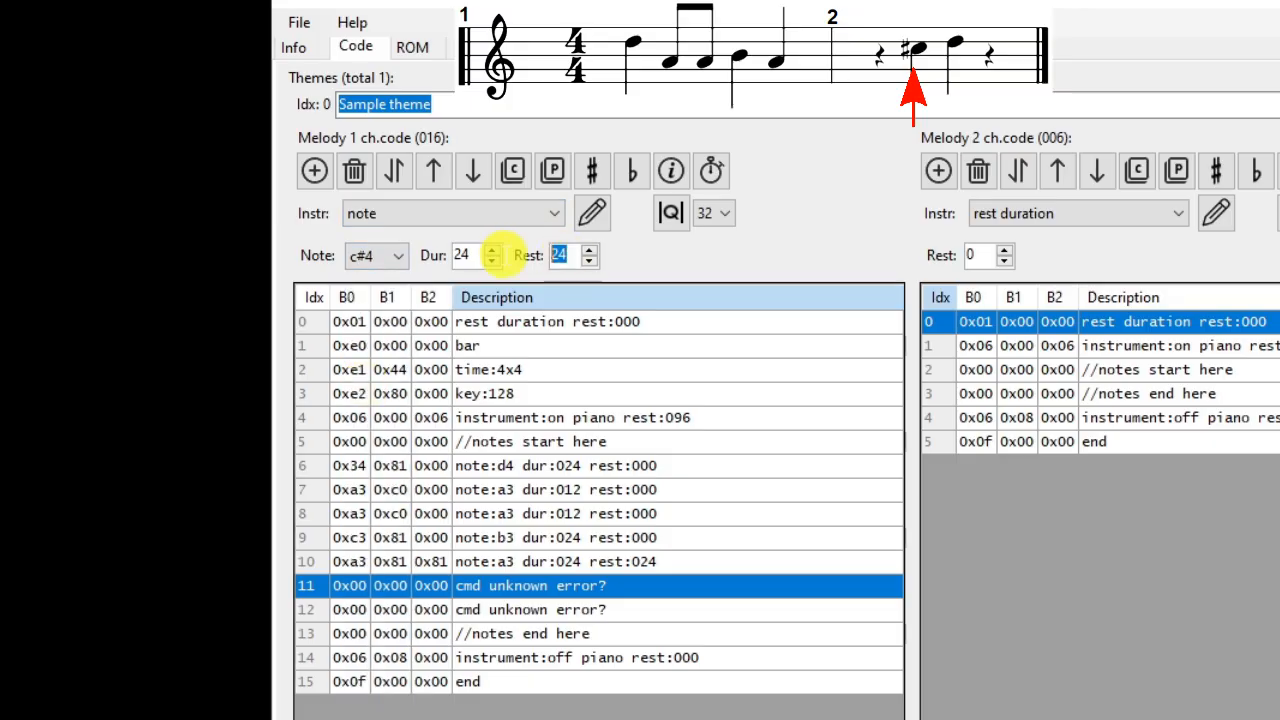
text(0)
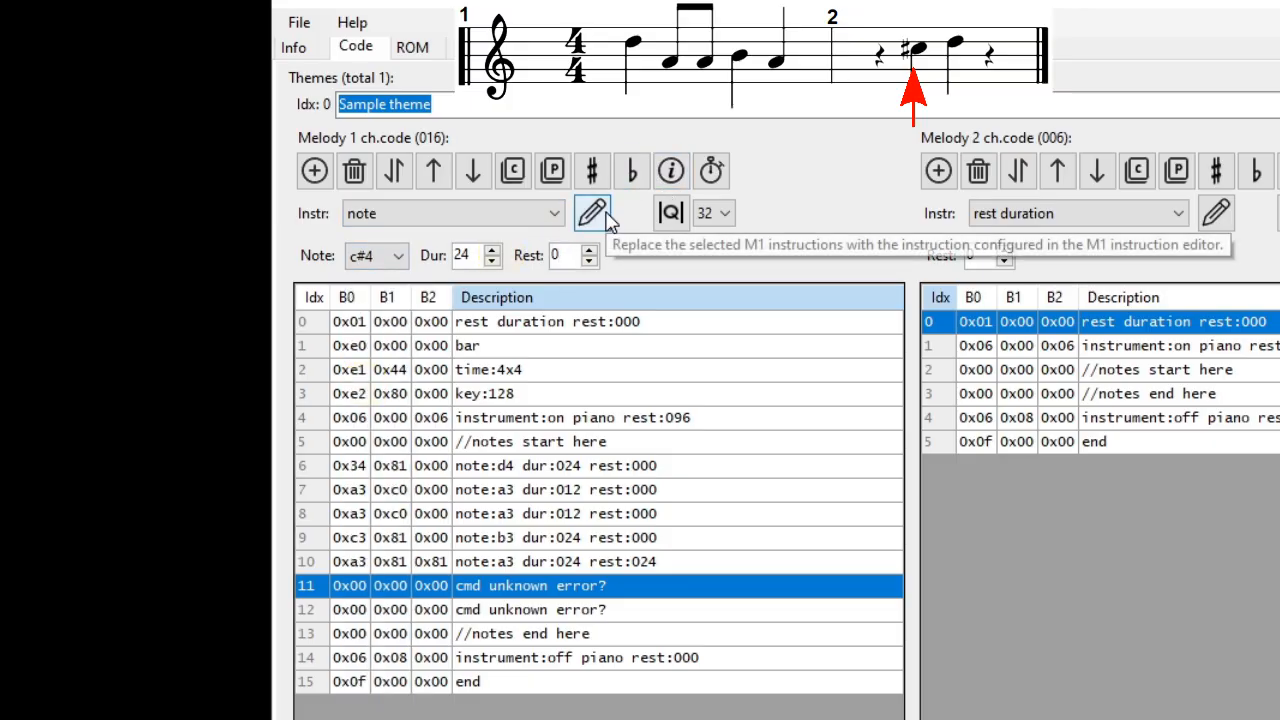
click(606, 219)
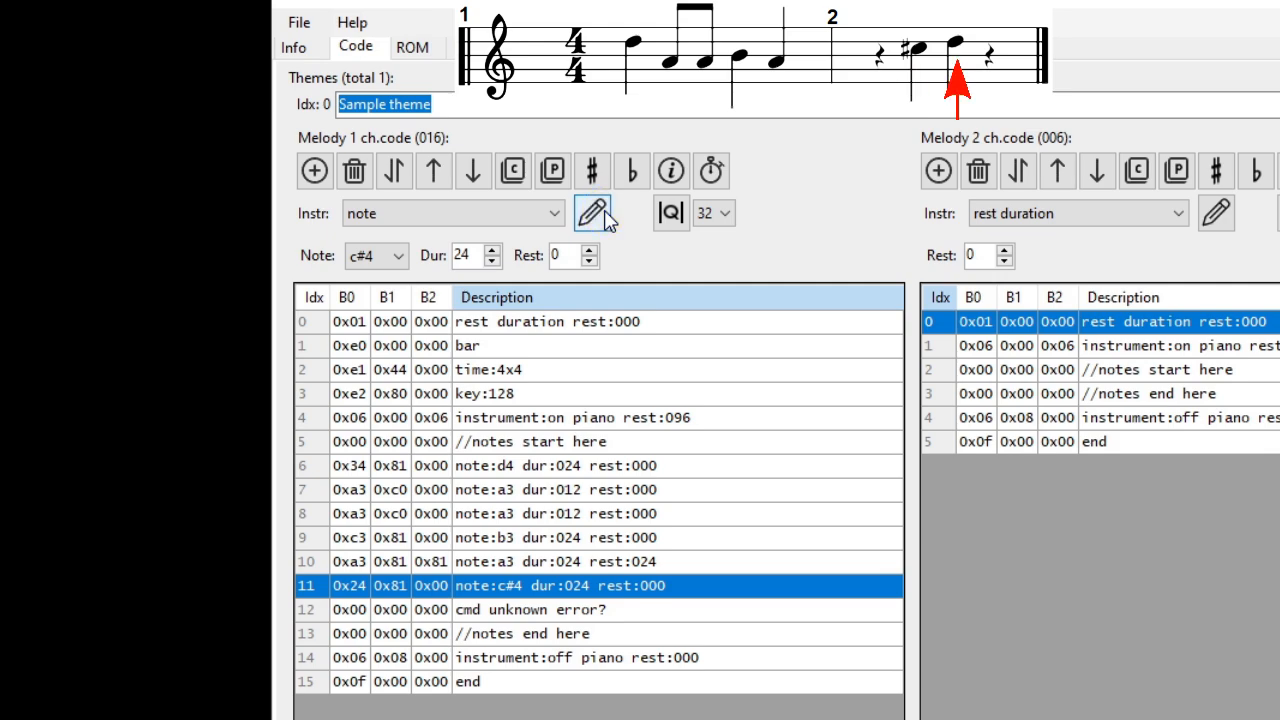
Step: Replace the blank instruction at index 12 of Melody 1 with a d4 note of duration 24 and rest 24
click(449, 615)
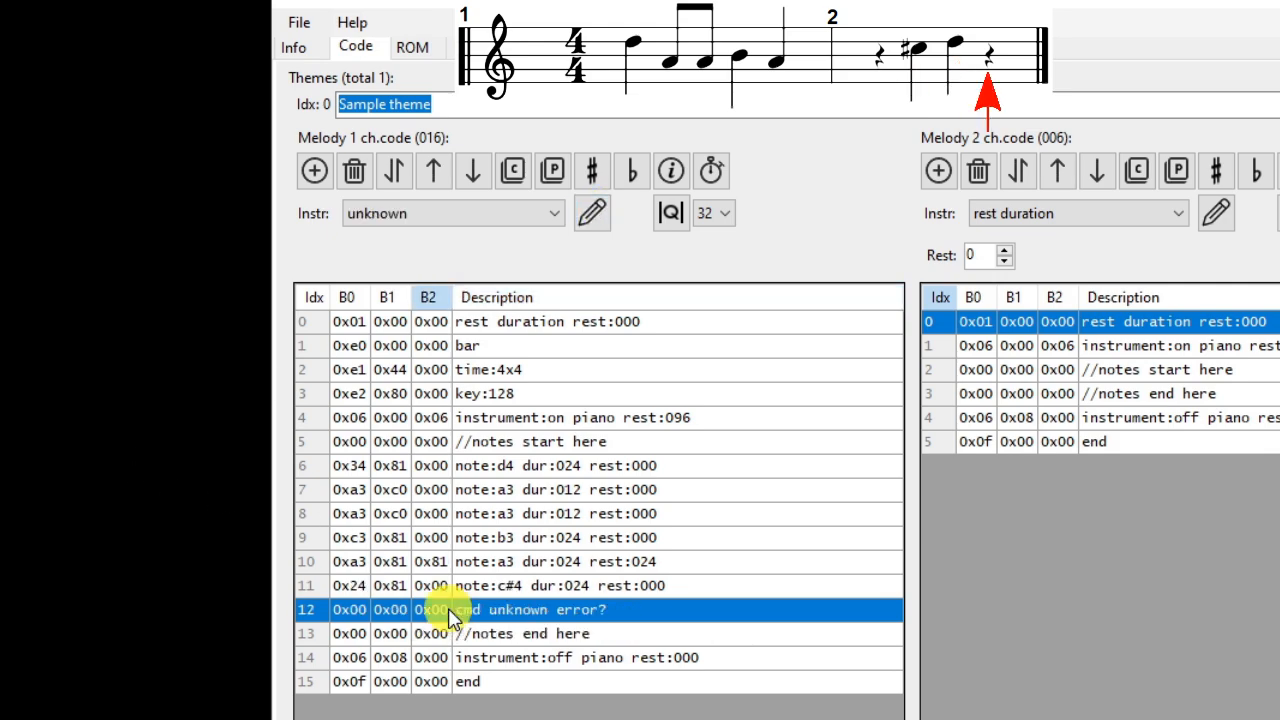
click(557, 215)
click(406, 291)
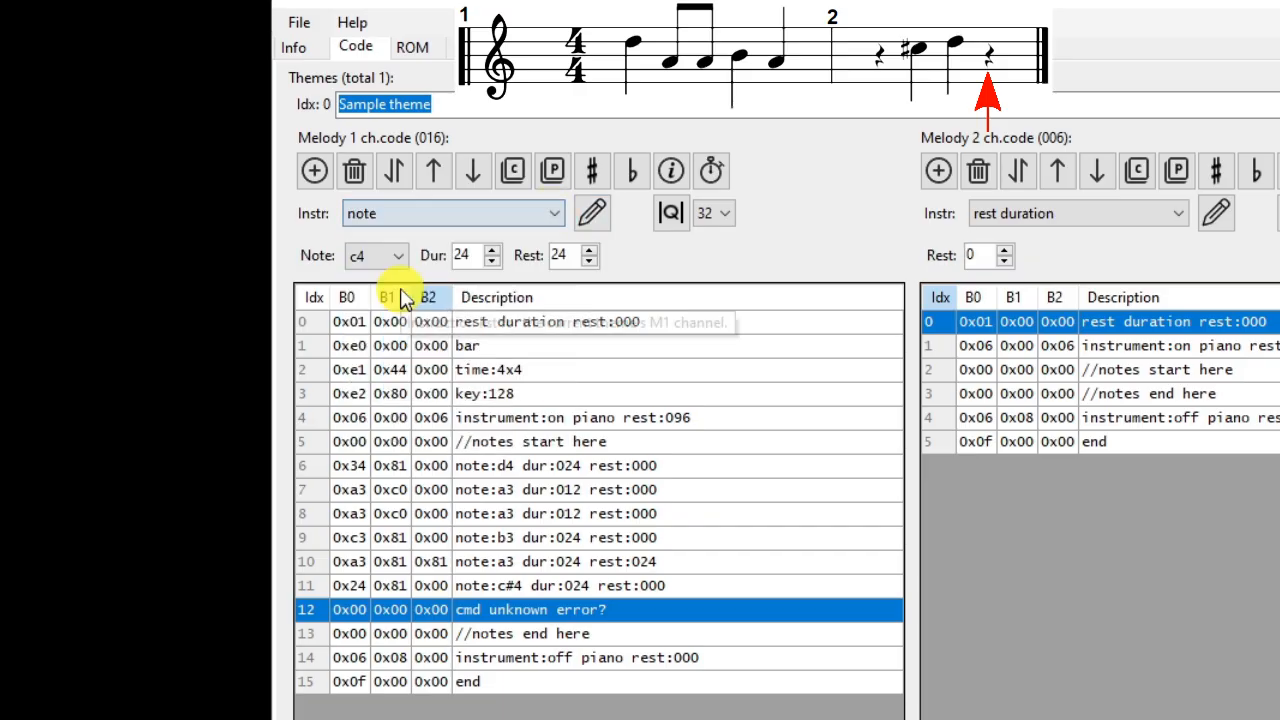
click(396, 256)
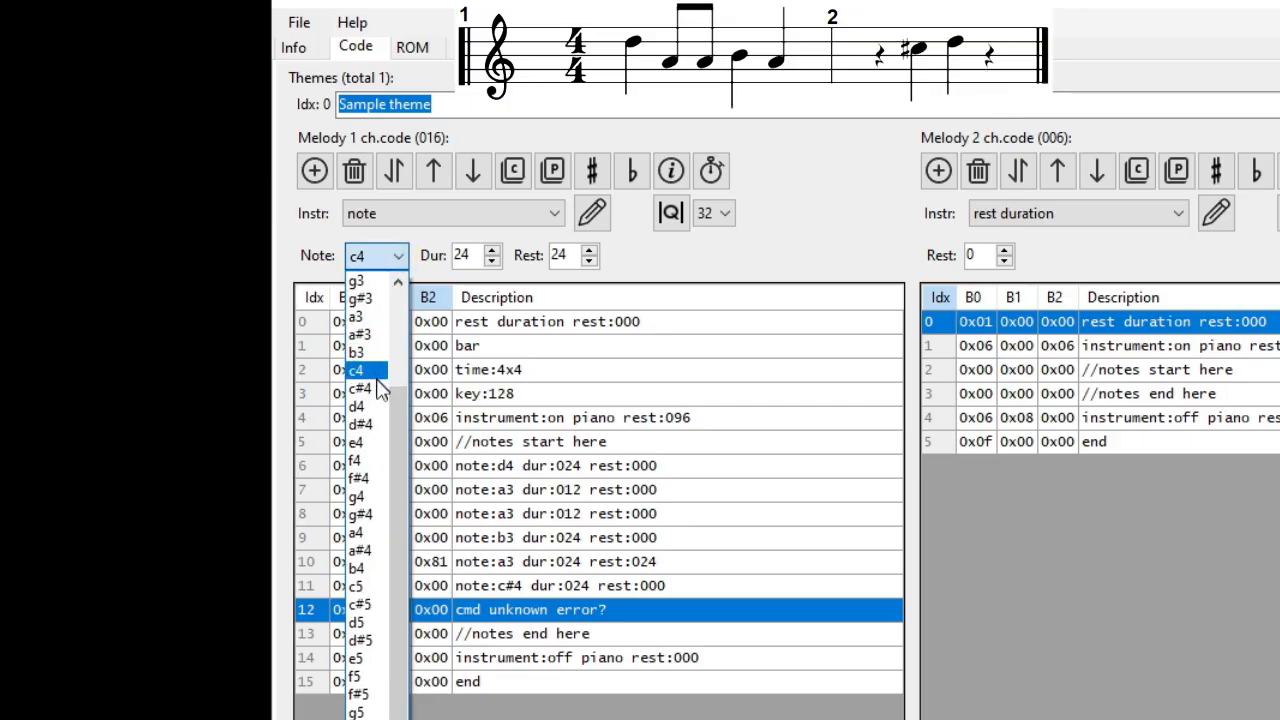
click(362, 406)
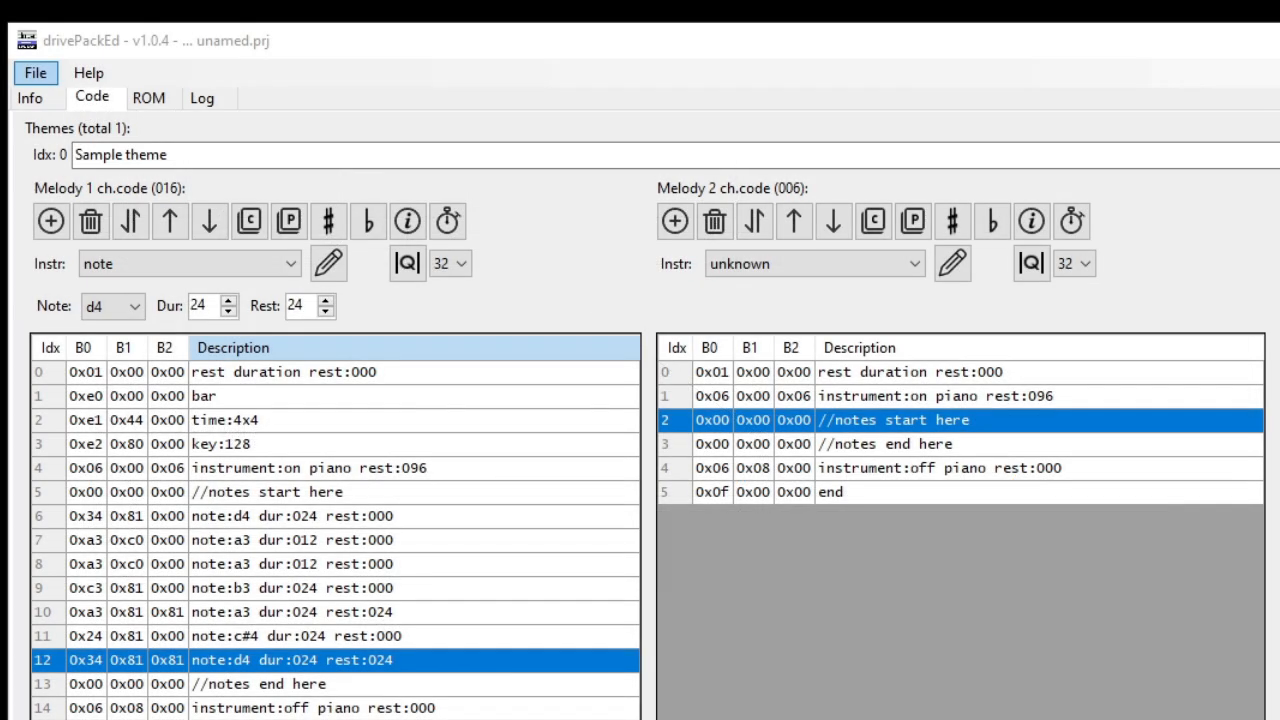
Step: Copy the notes at indexes 6 to 12 of Melody 1 and paste them after the "//notes start here" comment in Melody 2
click(490, 510)
shift+click(462, 655)
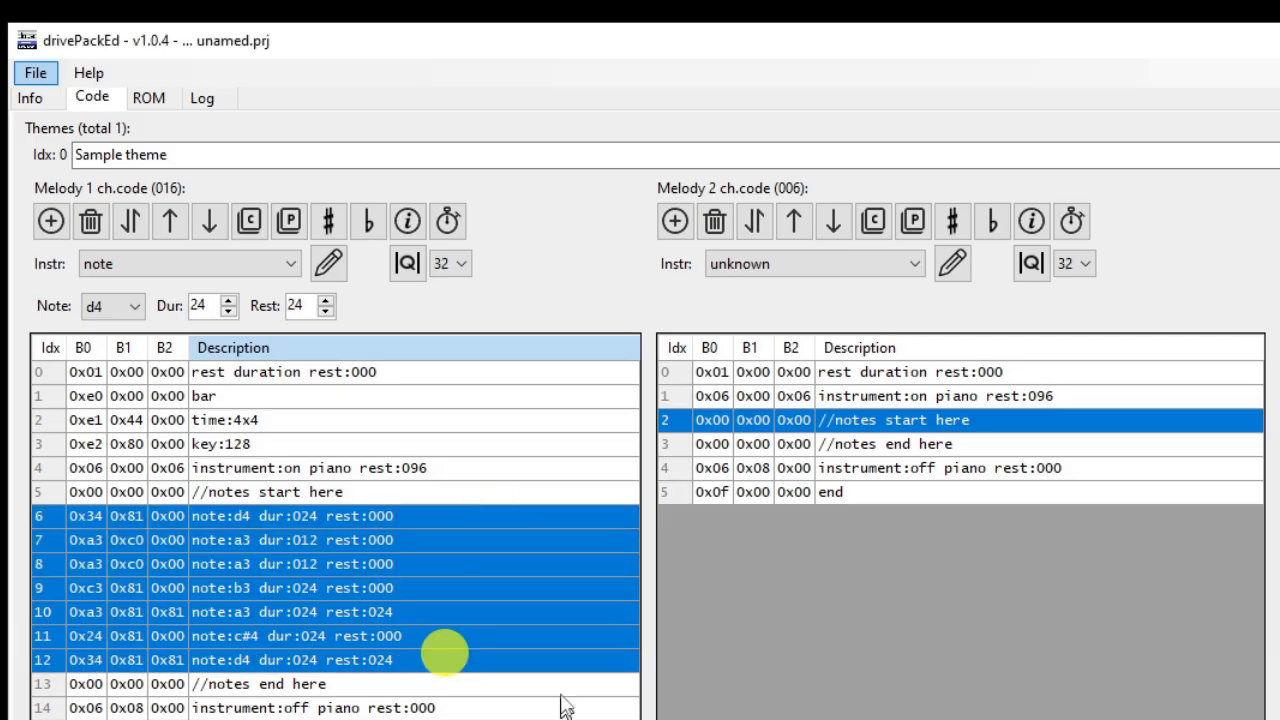
click(263, 228)
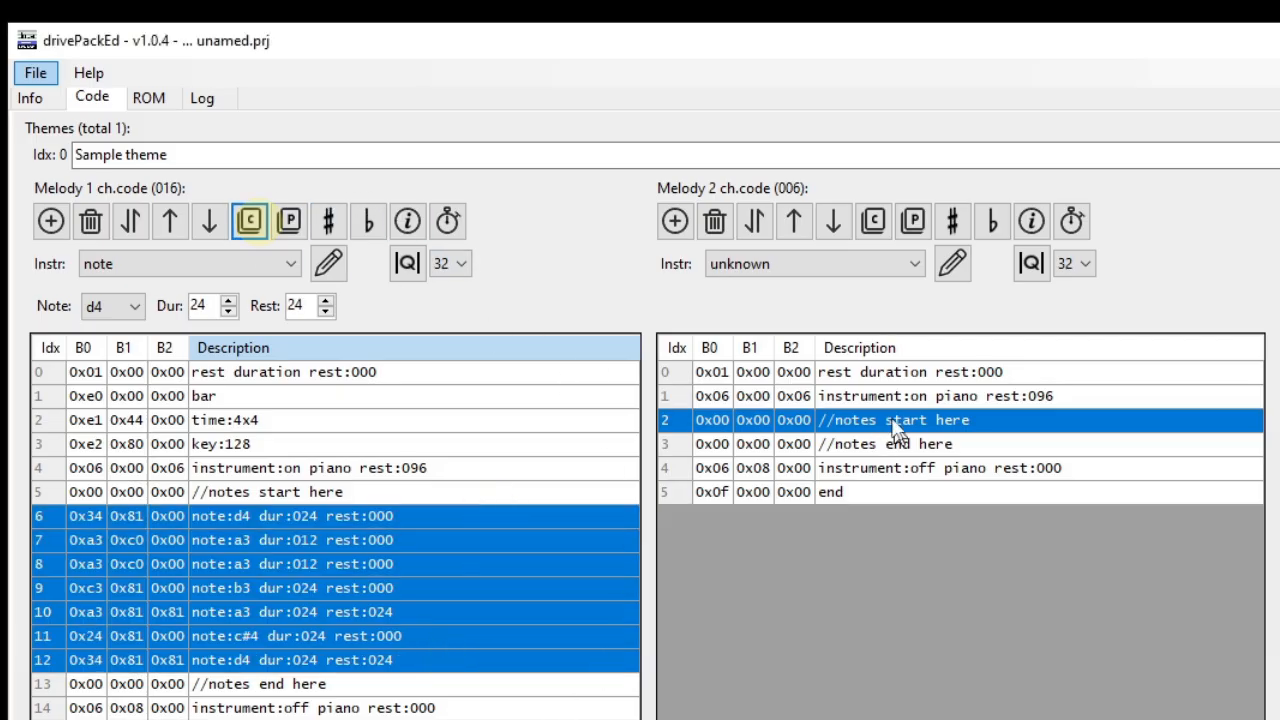
click(895, 422)
click(912, 221)
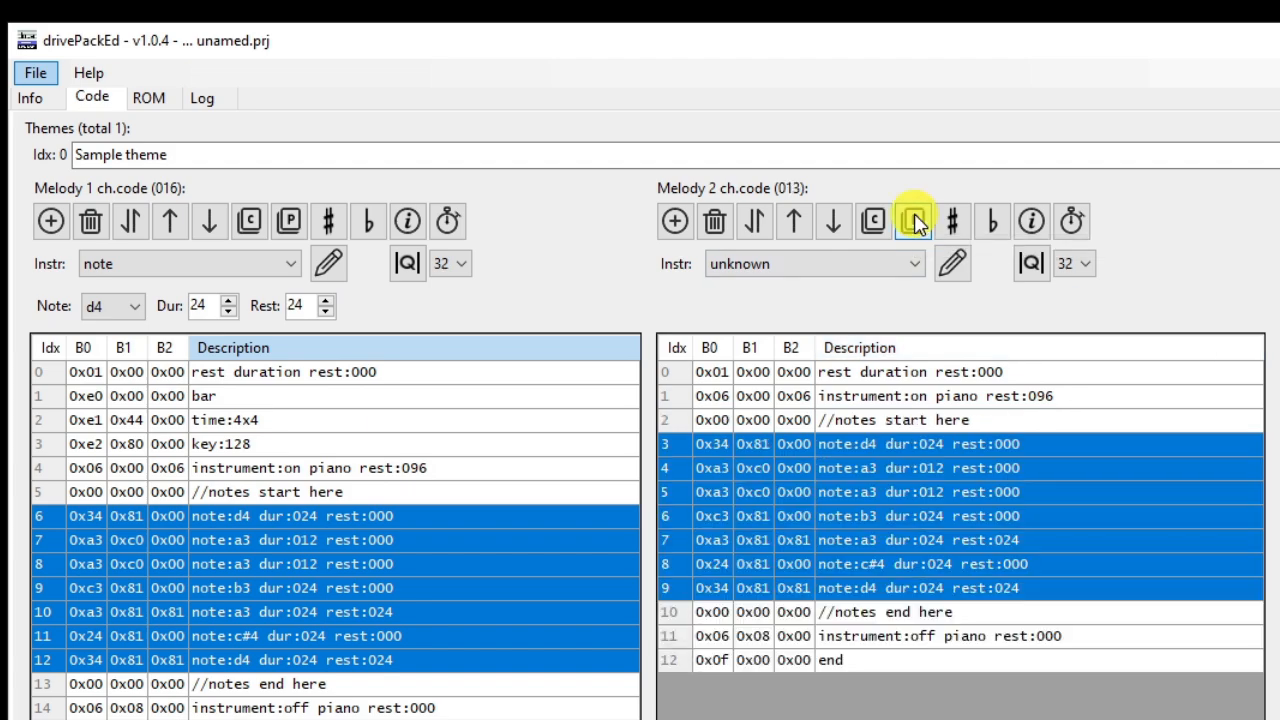
Step: Set the rest of the piano-on instrument instruction at index 1 of Melody 2 to 33 and update the instruction
click(703, 398)
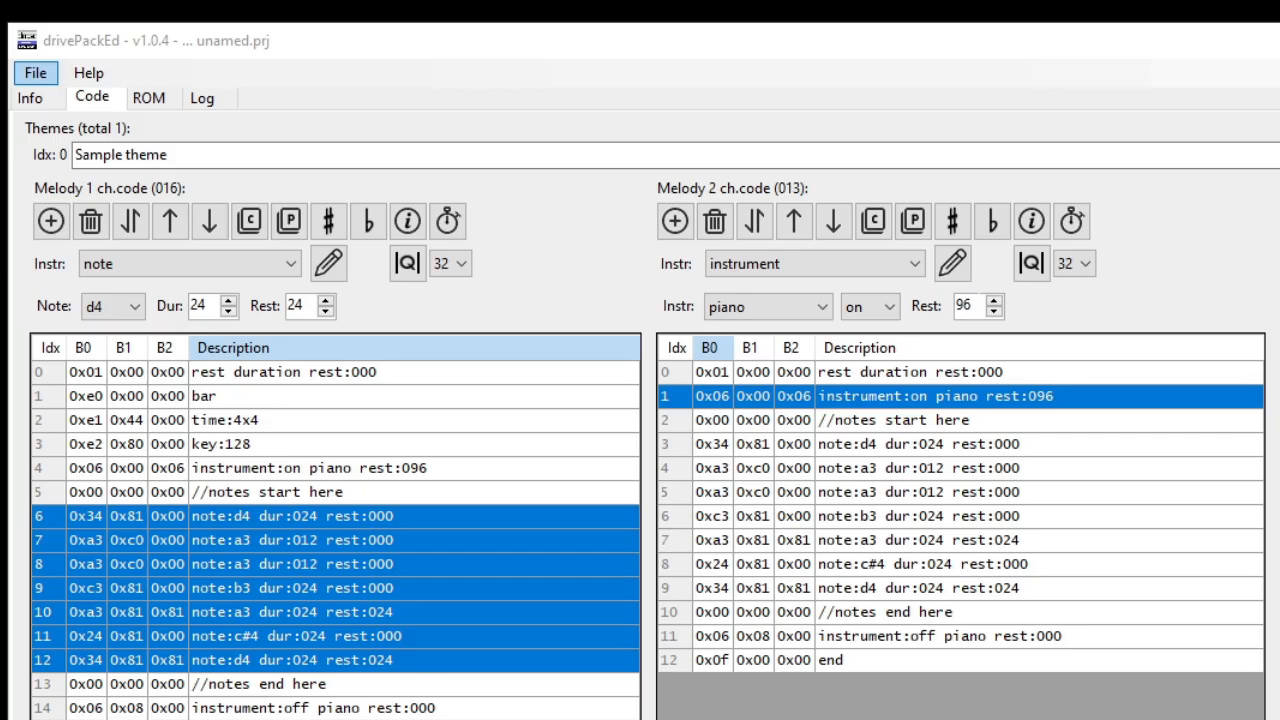
double_click(971, 305)
text(33)
click(953, 263)
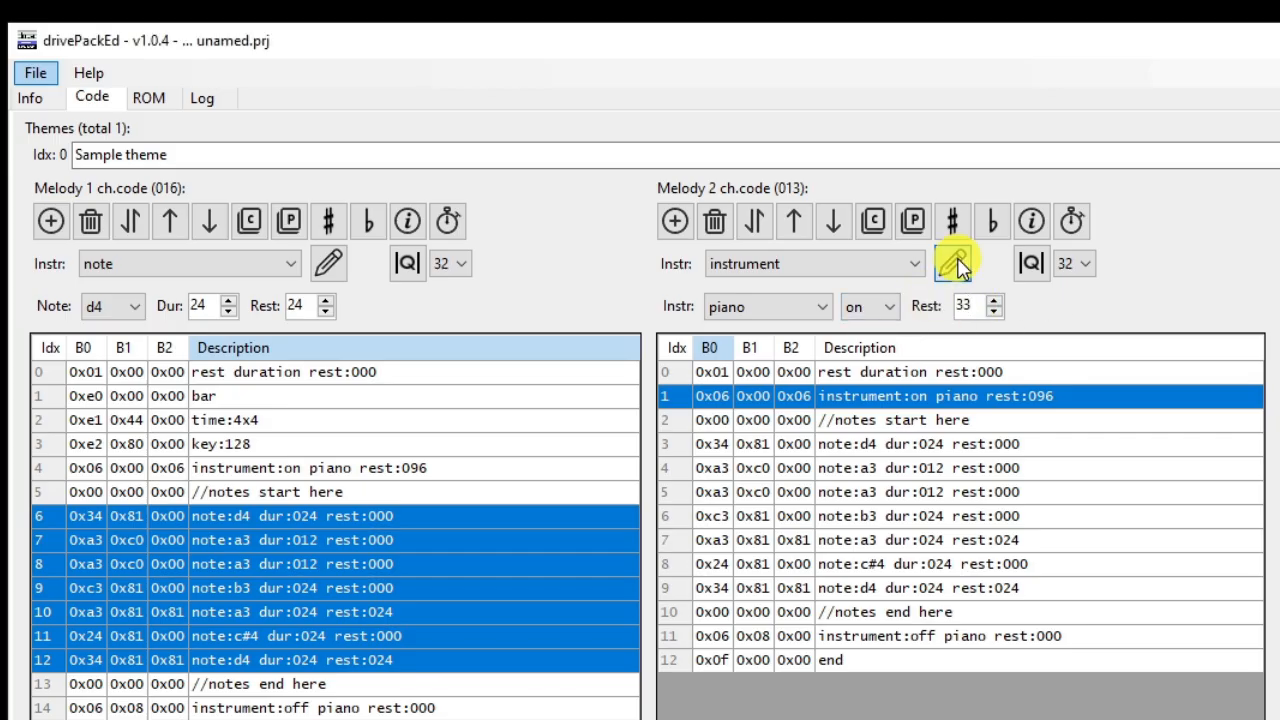
Step: Add a durationx2 instruction with duration 0 and rest 1 after the piano-on instruction in Melody 2
click(675, 221)
click(903, 265)
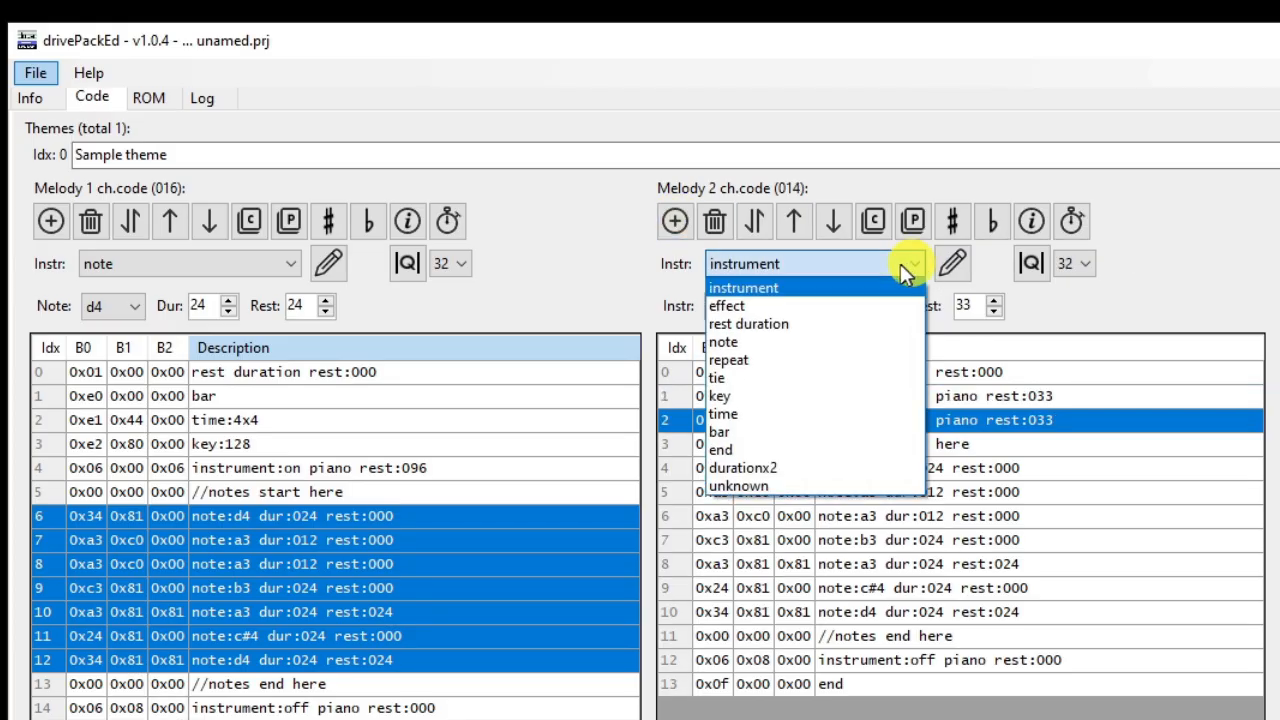
click(748, 468)
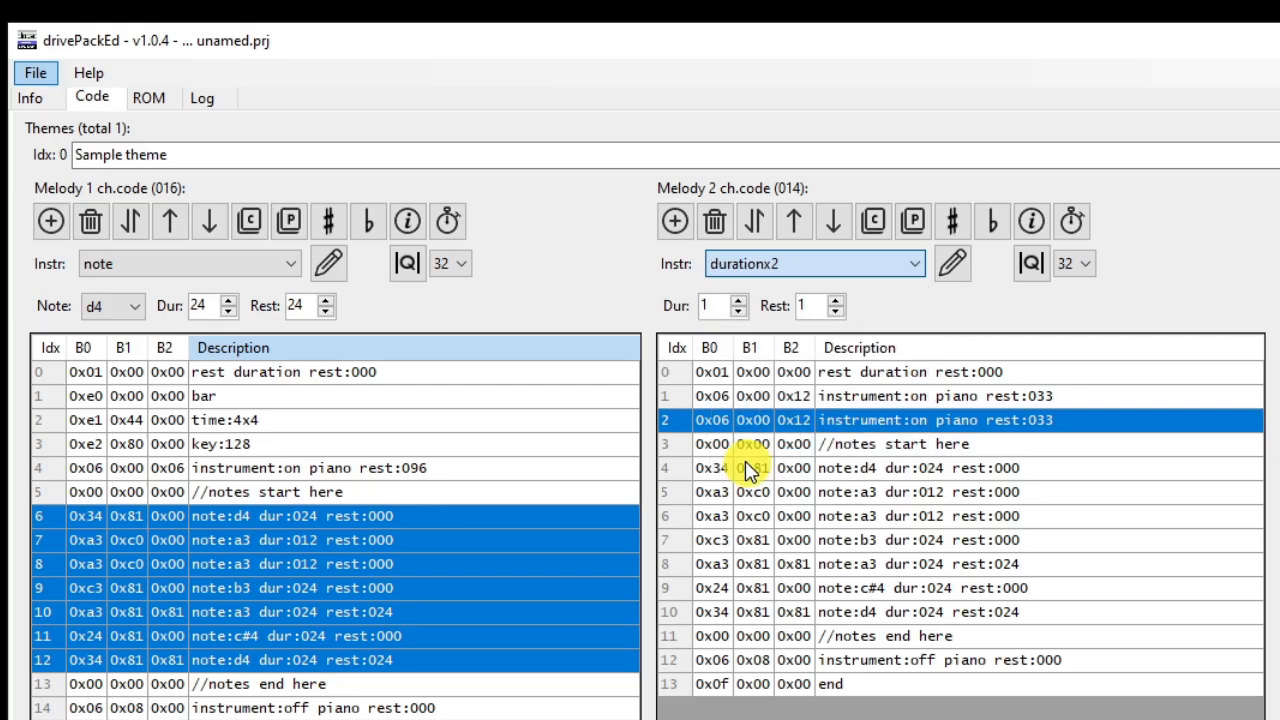
drag(714, 305, 676, 303)
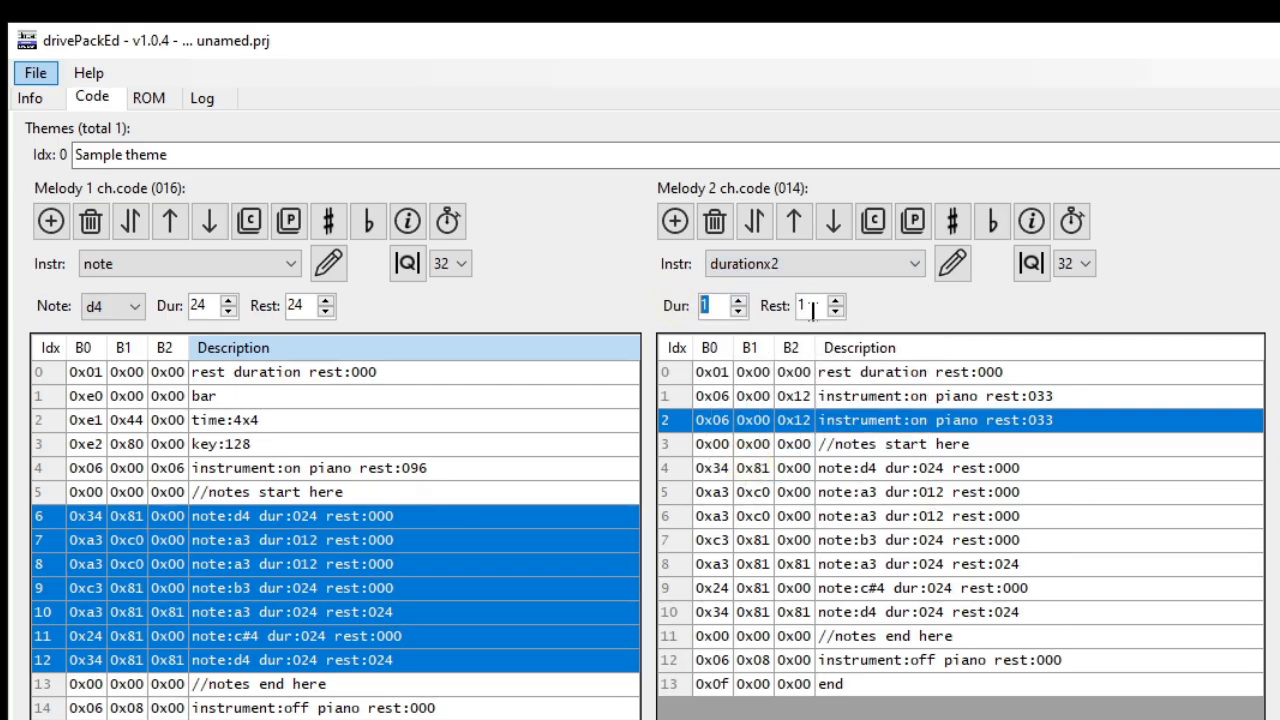
text(0)
click(968, 260)
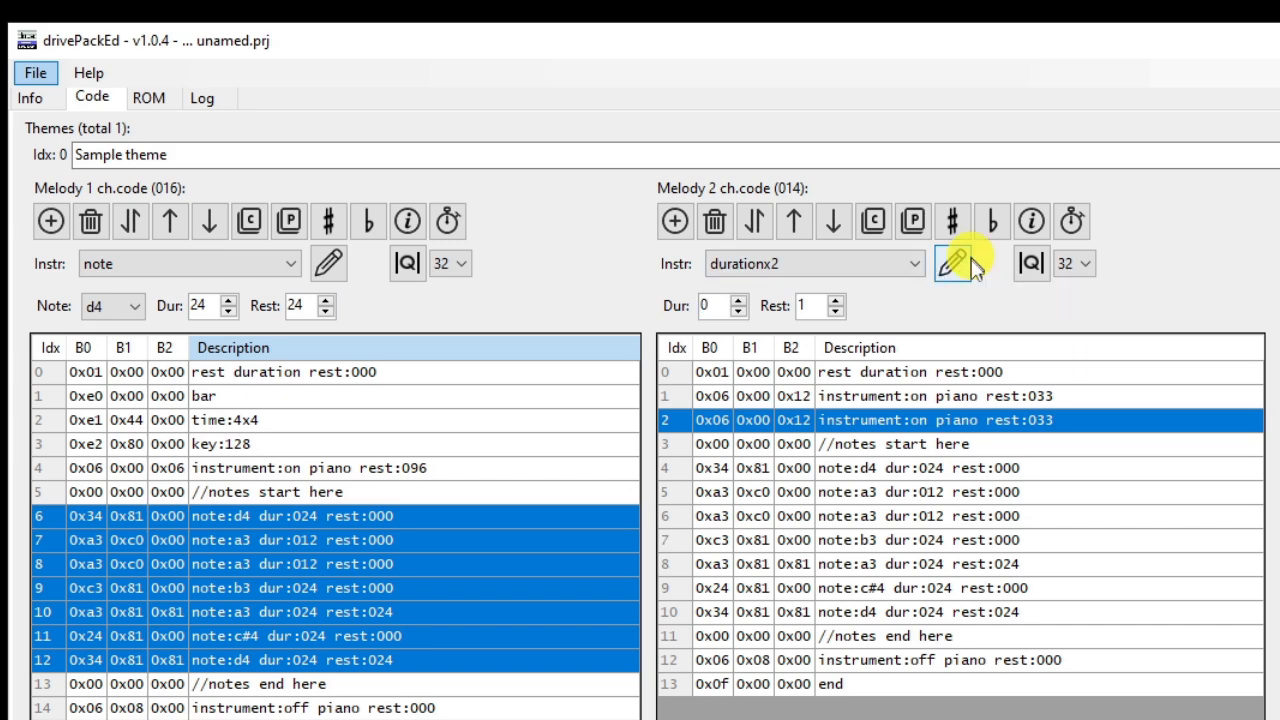
drag(915, 396, 980, 420)
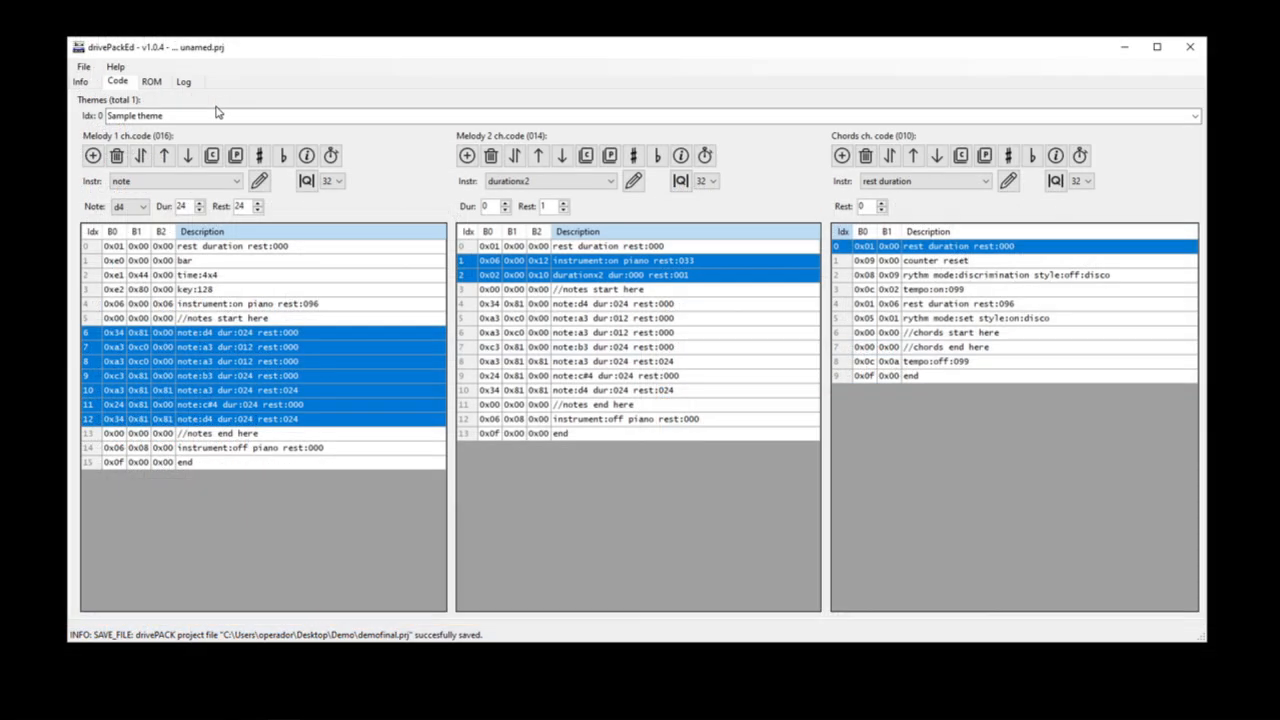
Step: Save the project under the name demo in the Demo folder
click(85, 67)
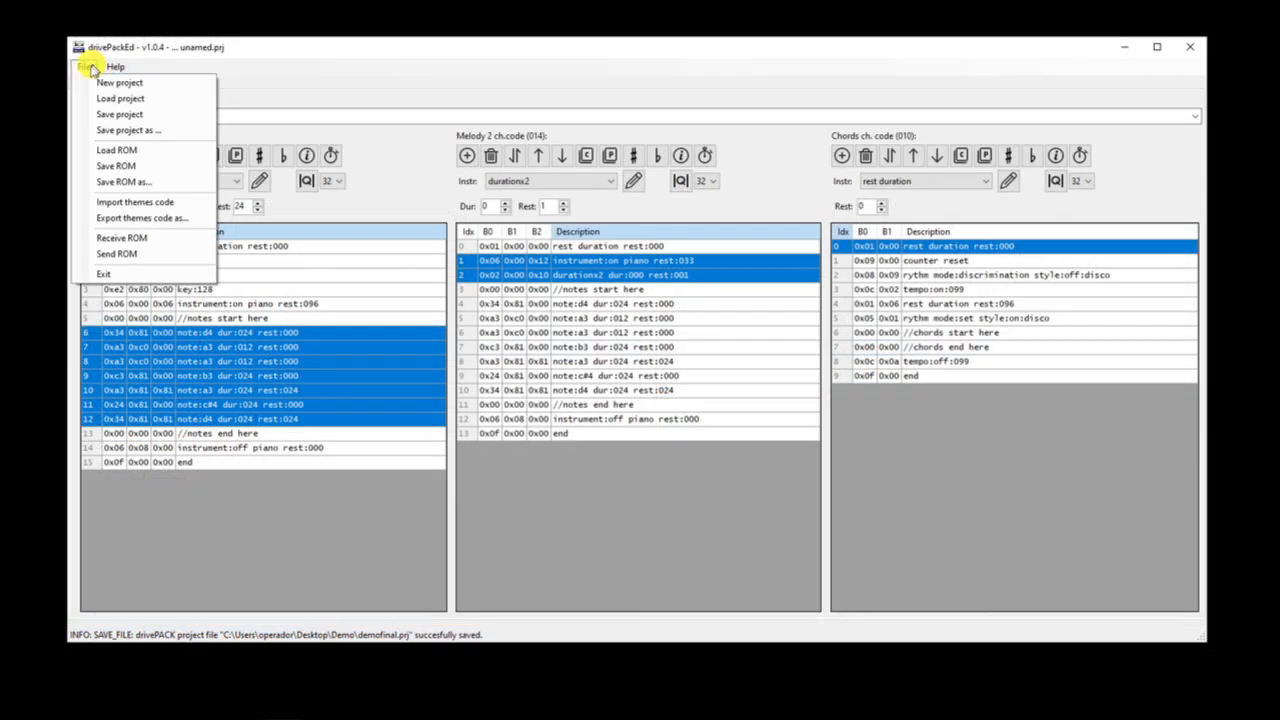
click(117, 130)
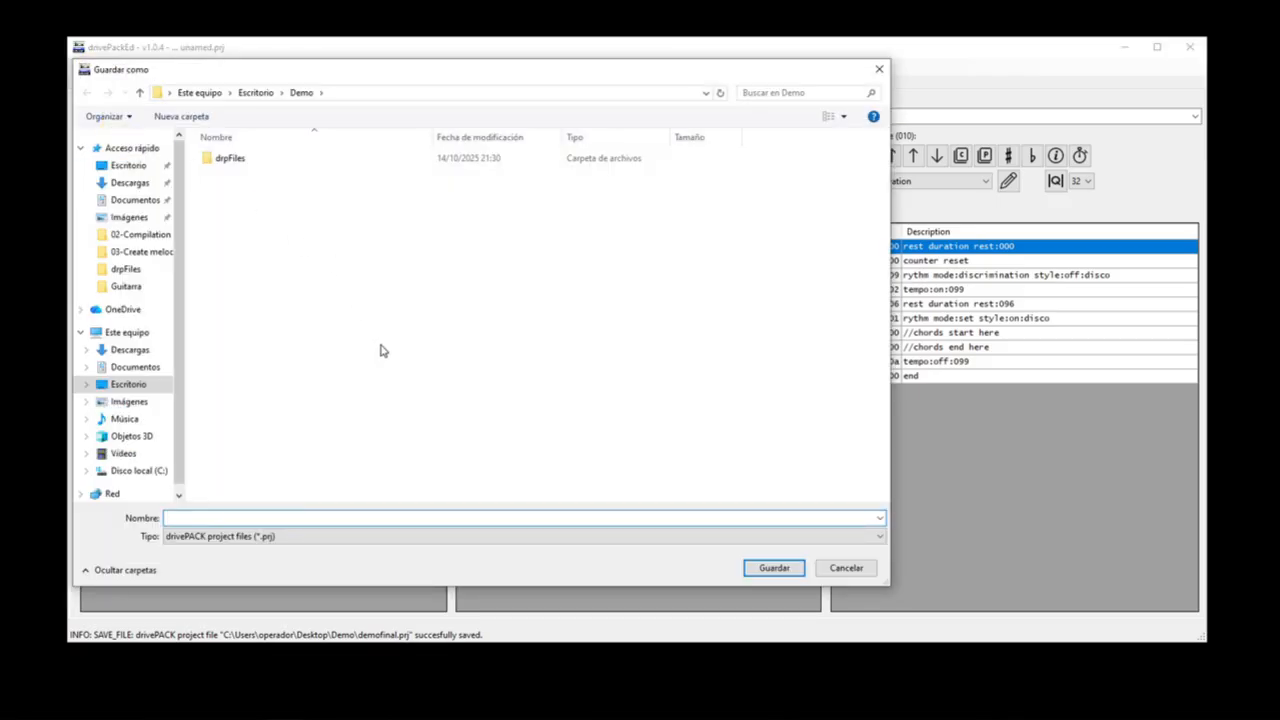
click(226, 515)
text(demo)
key(Return)
key(Return)
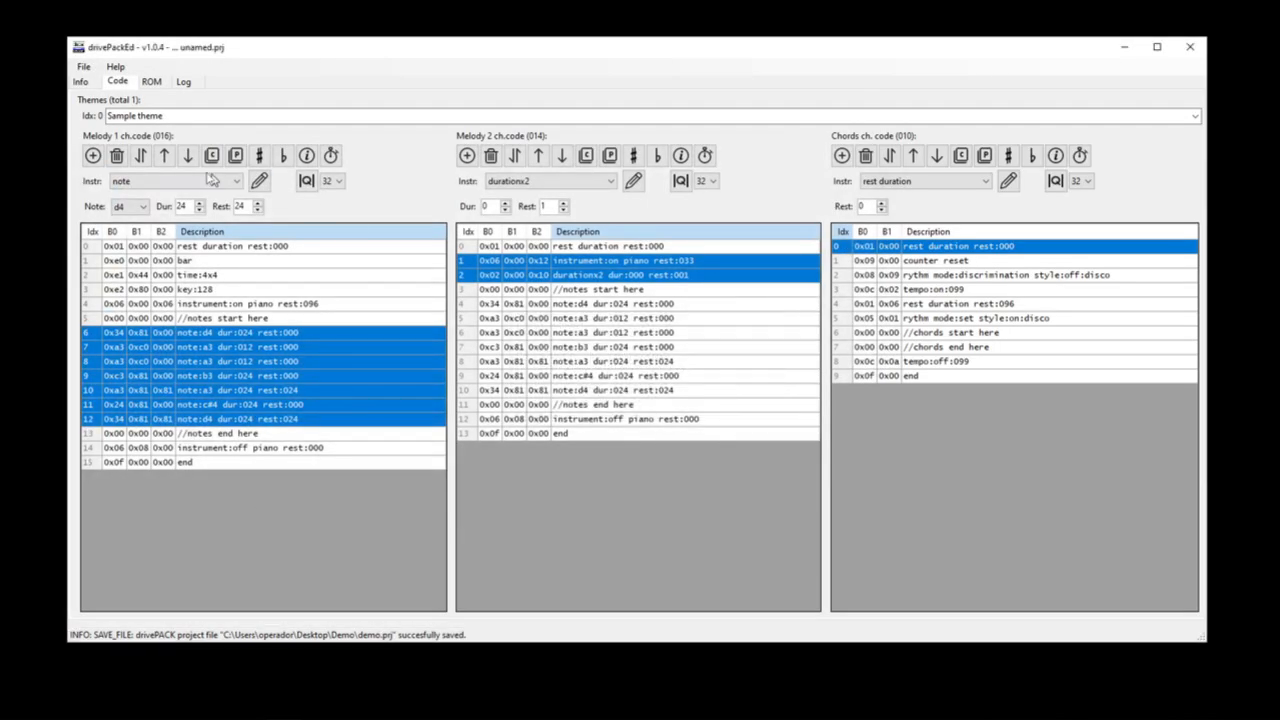
Step: Send the ROM to the drivePACK unit attached to the keyboard
click(84, 66)
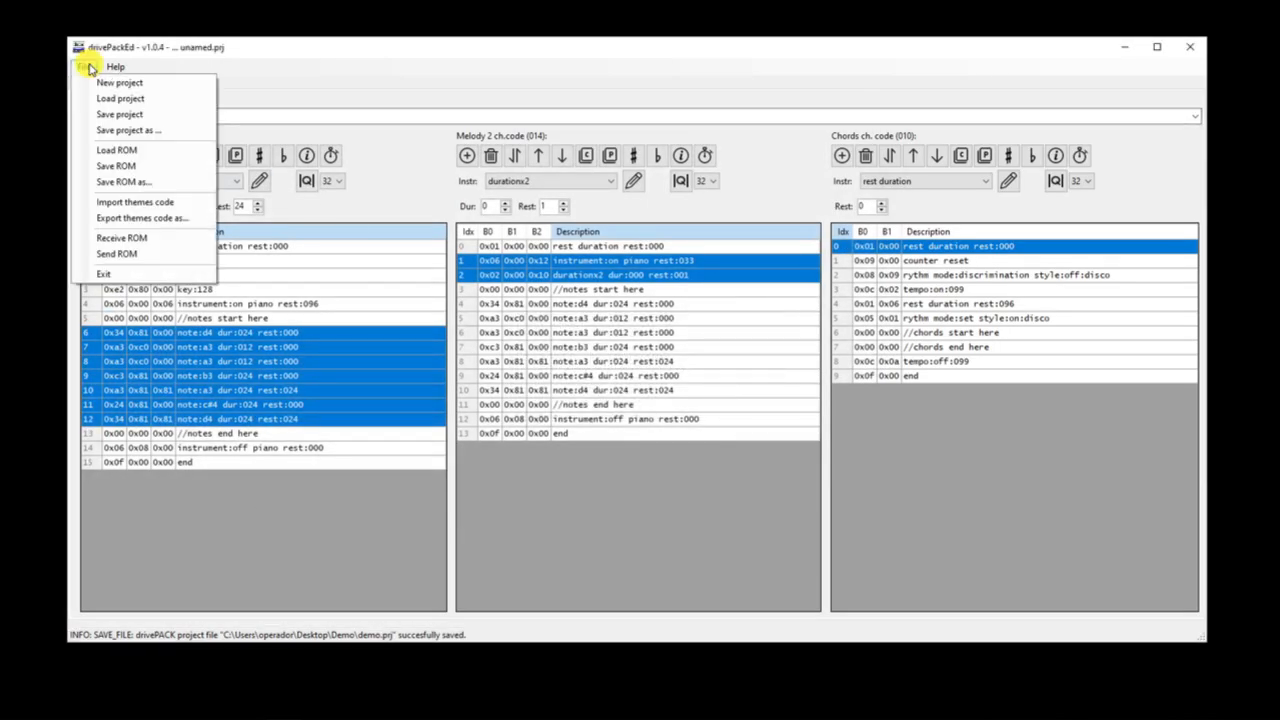
click(118, 256)
click(672, 390)
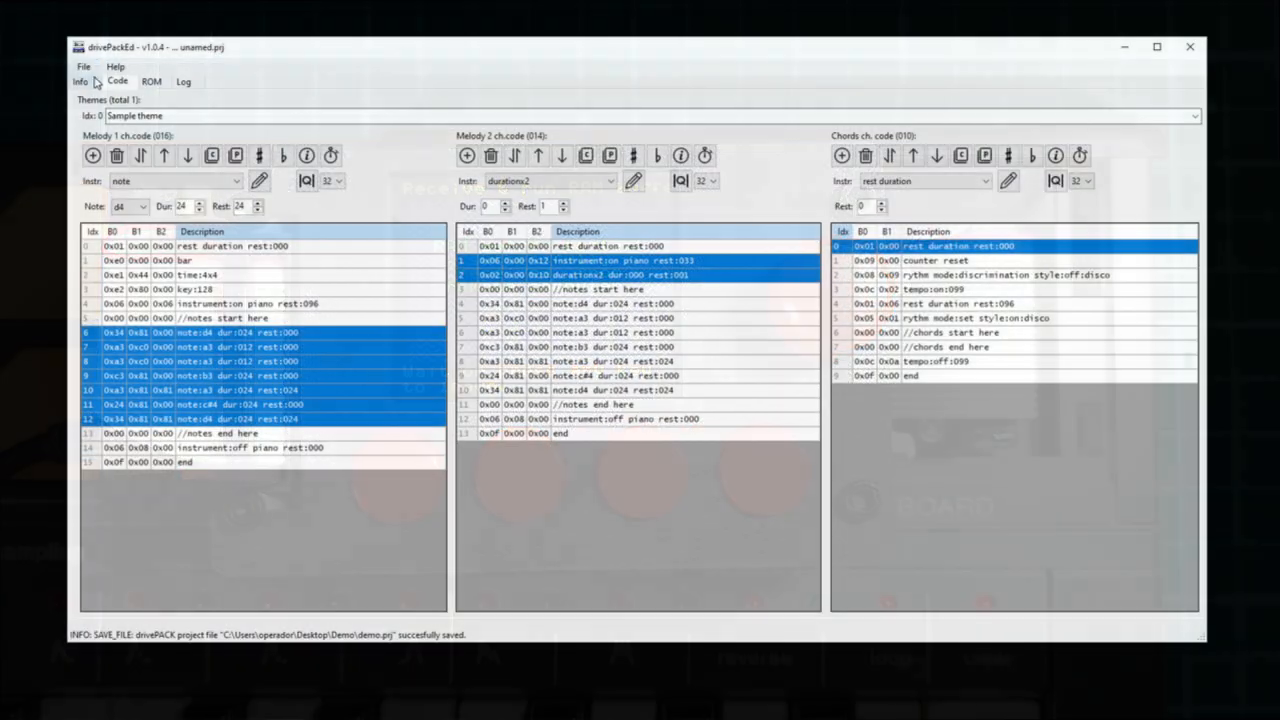
Step: Save the ROM as a drive pack file named demo in the Demo folder and dismiss the confirmation
click(84, 68)
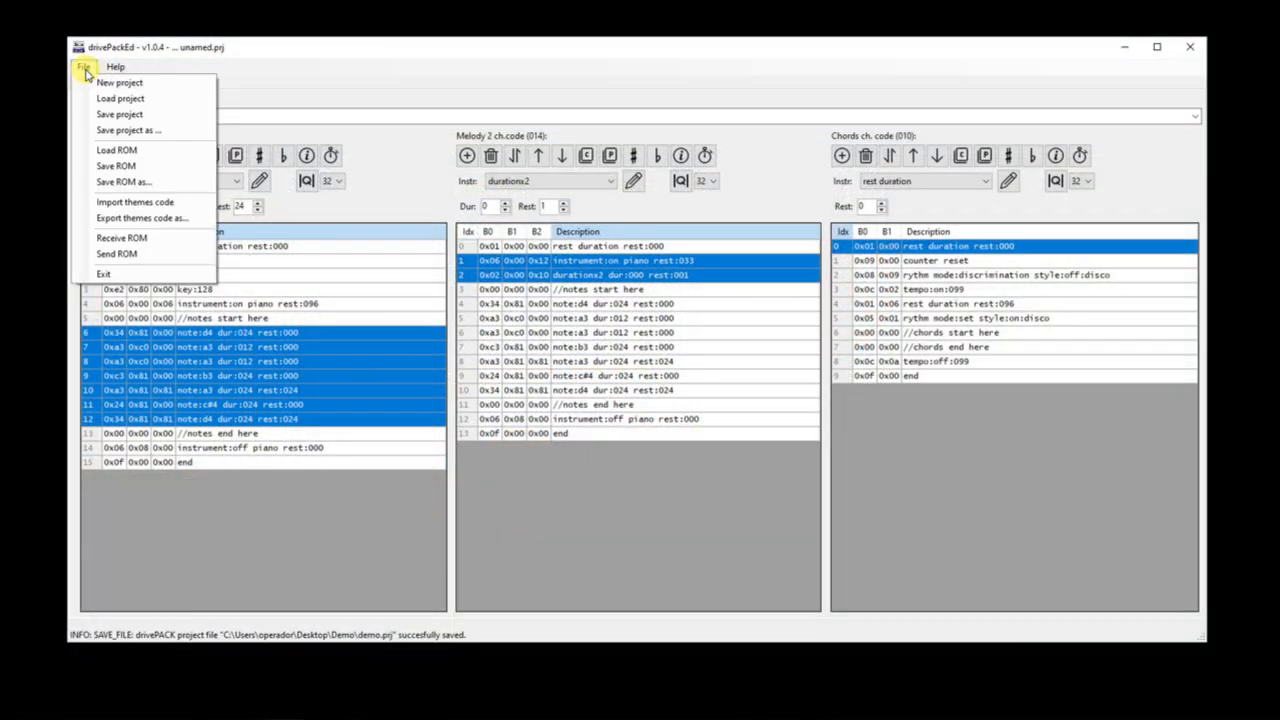
click(122, 181)
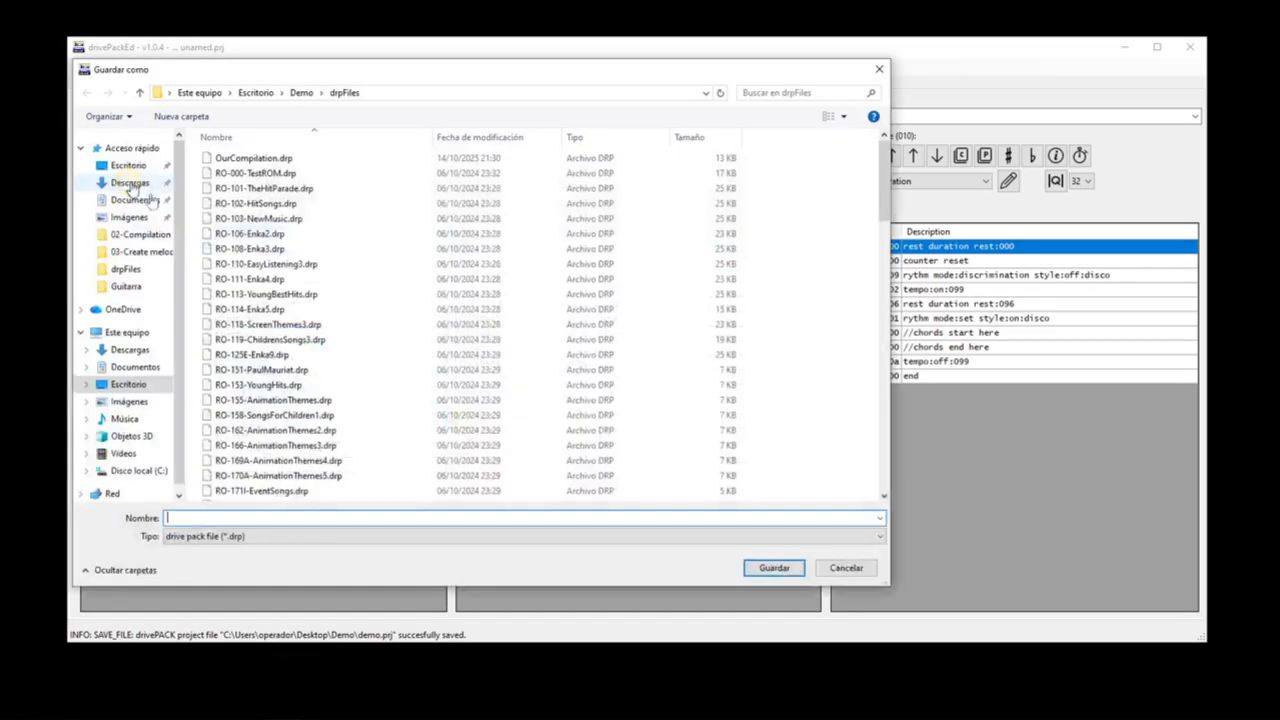
click(301, 92)
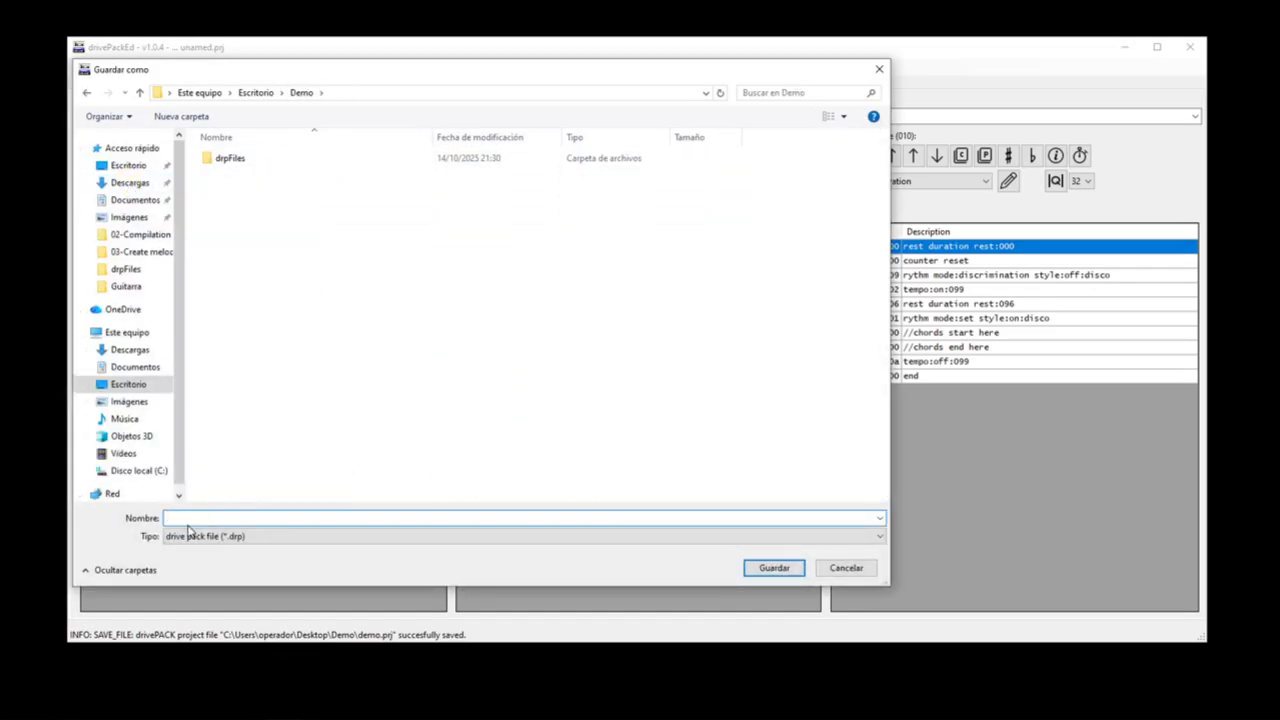
text(demo)
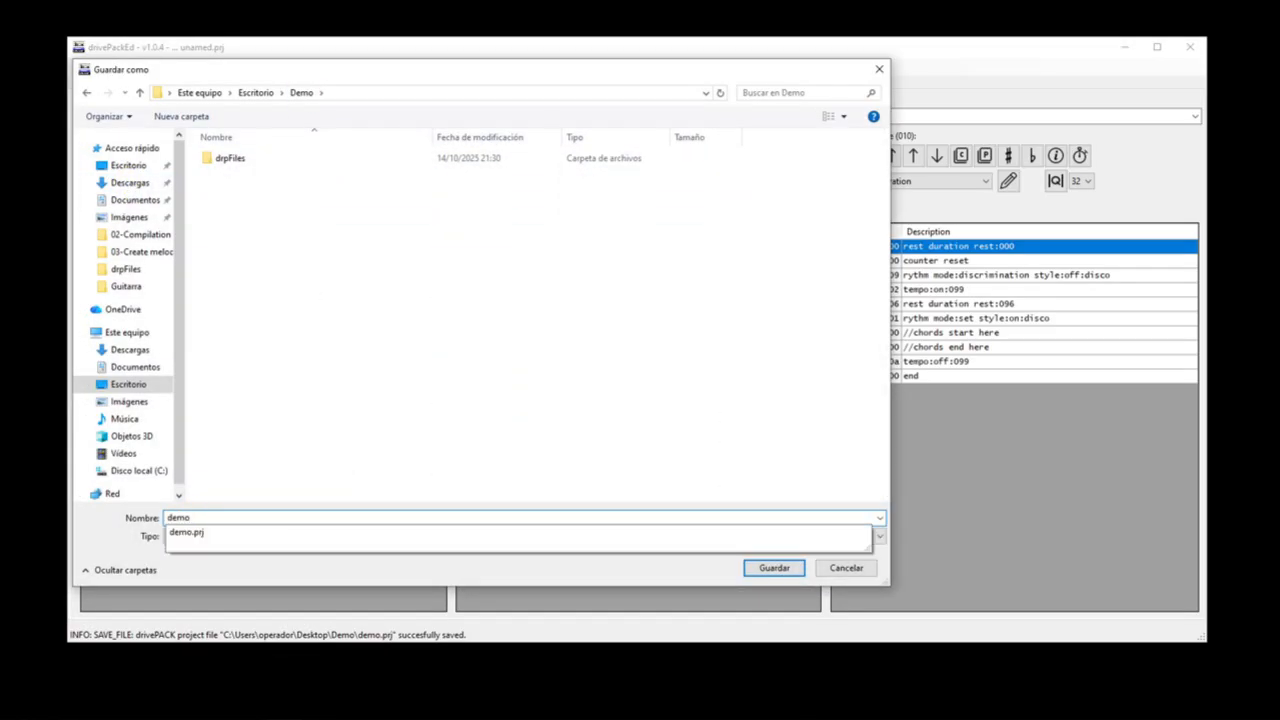
key(Return)
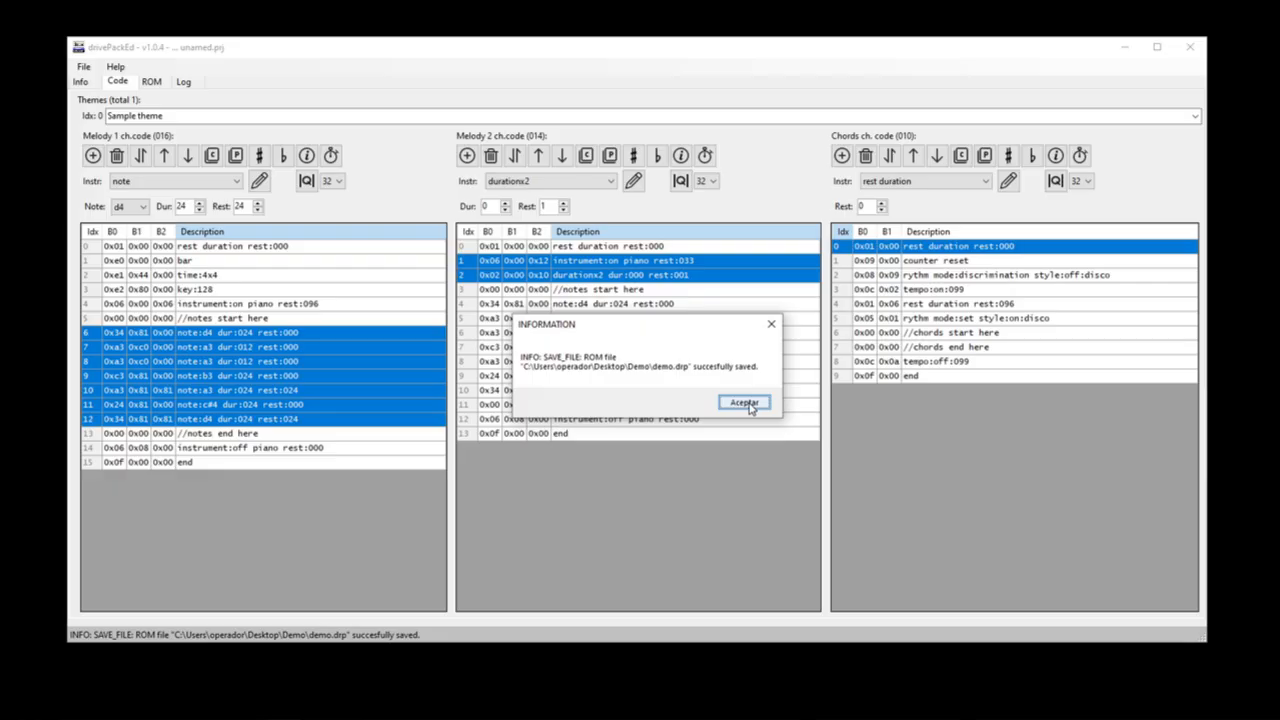
click(744, 403)
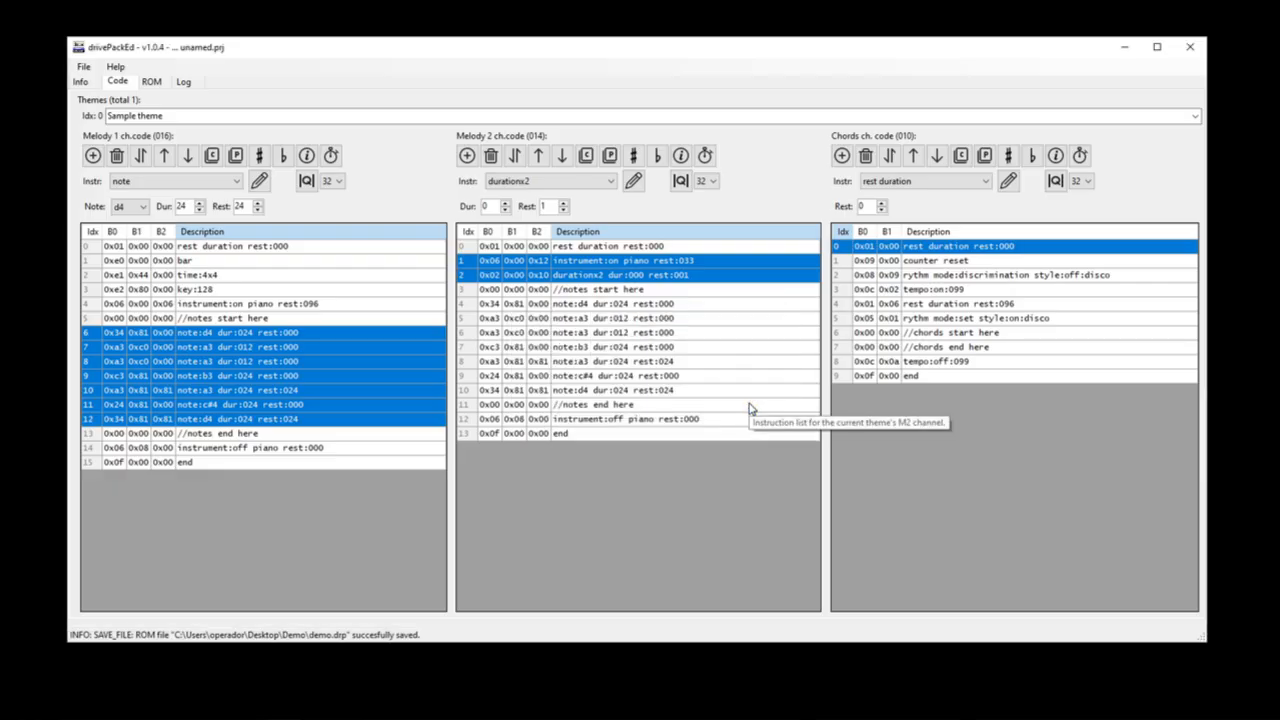